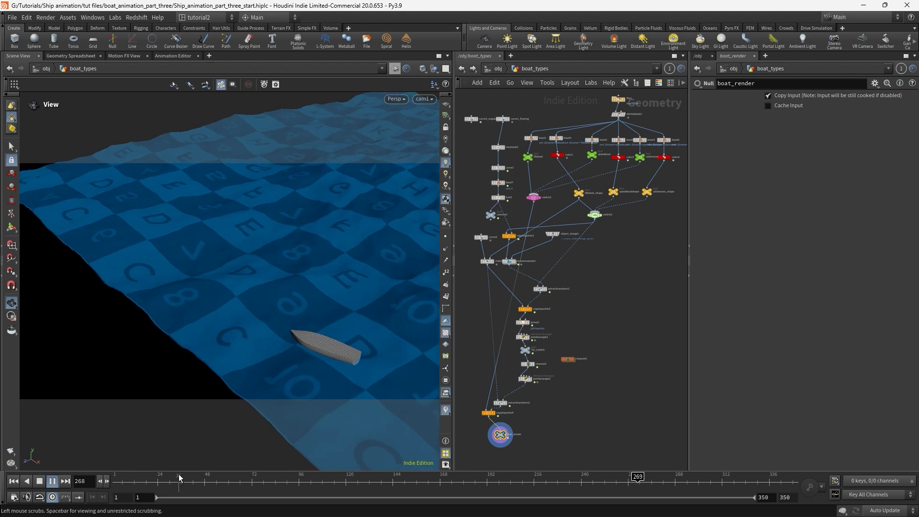
Play the boat animation from the start and scrub through the frame range, finishing at frame 1.
left_click(14, 481)
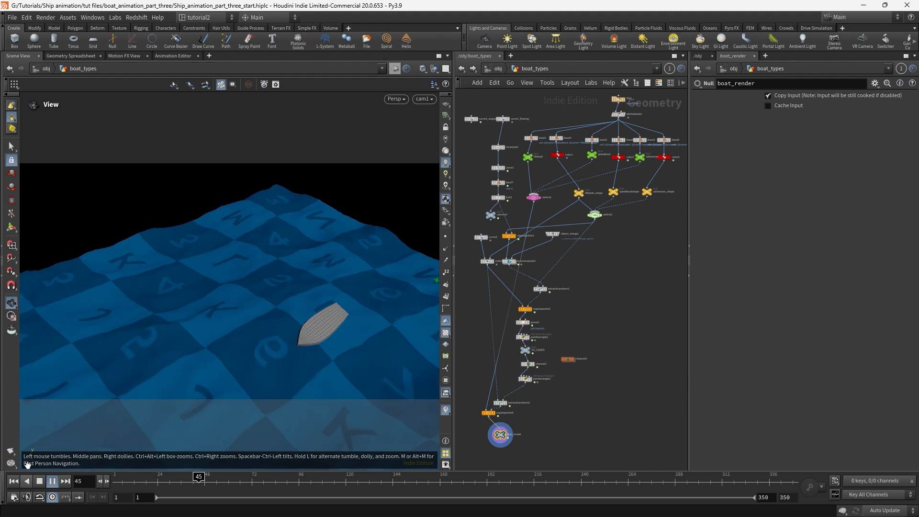
left_click(40, 482)
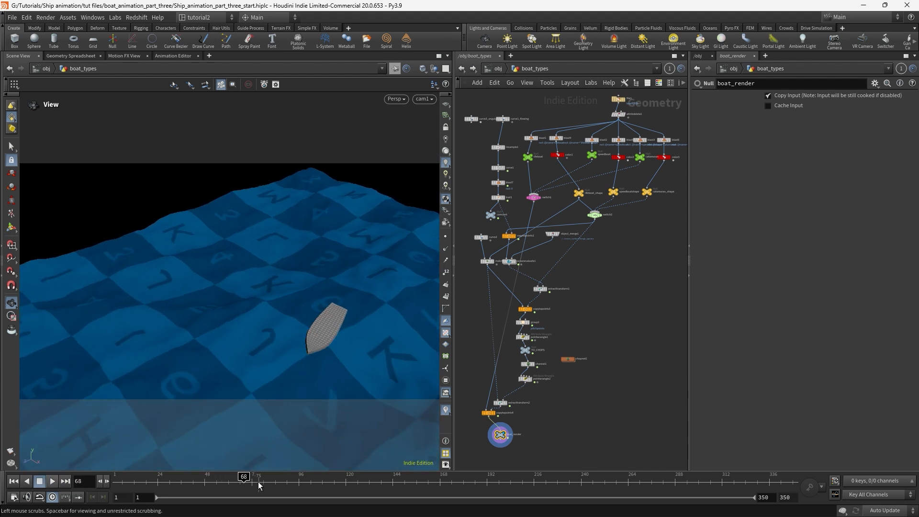
left_click_drag(248, 474, 153, 481)
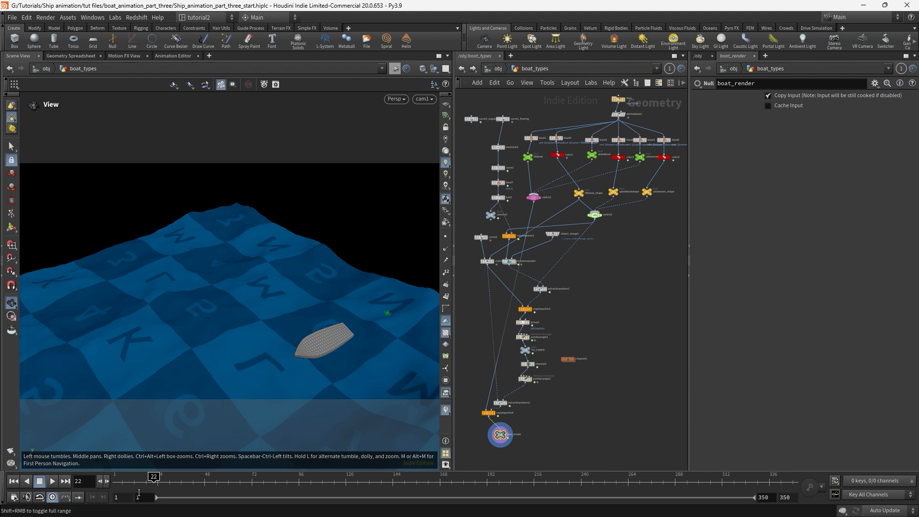
mouse_move(154, 478)
left_mouse_down()
mouse_move(242, 476)
mouse_move(140, 476)
mouse_move(163, 476)
left_mouse_up()
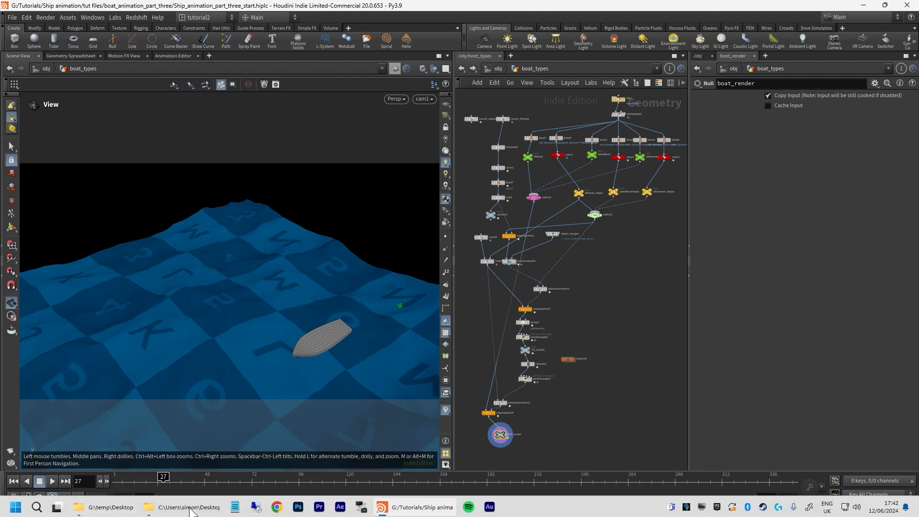
mouse_move(164, 510)
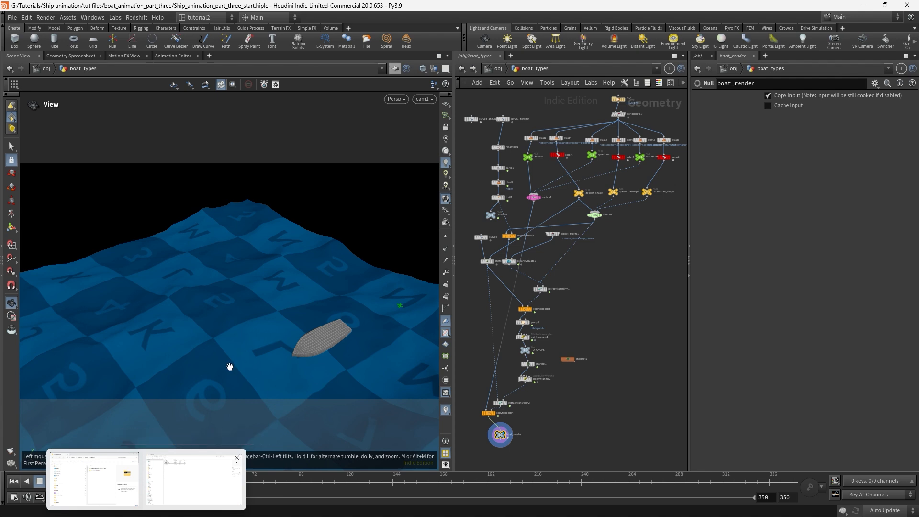
left_click_drag(162, 477, 704, 343)
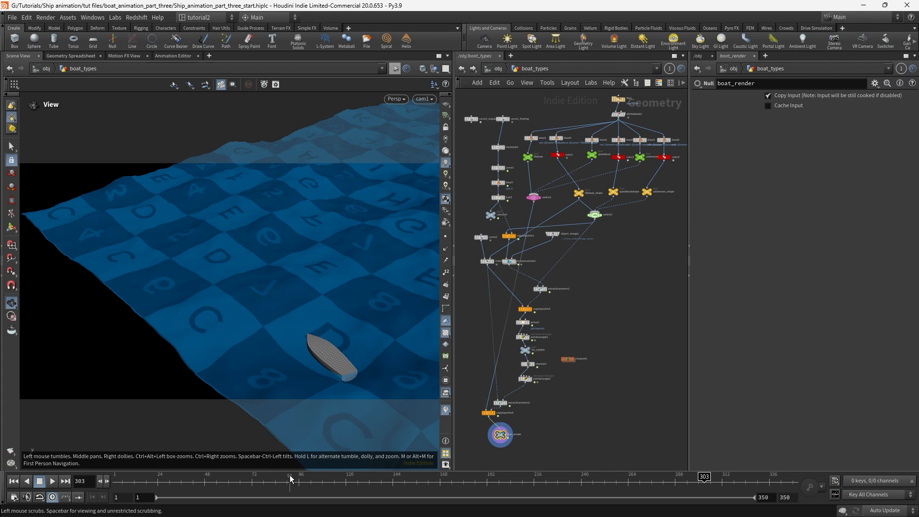
mouse_move(289, 474)
left_mouse_down()
mouse_move(140, 477)
mouse_move(273, 437)
mouse_move(849, 407)
mouse_move(598, 440)
mouse_move(119, 476)
left_mouse_up()
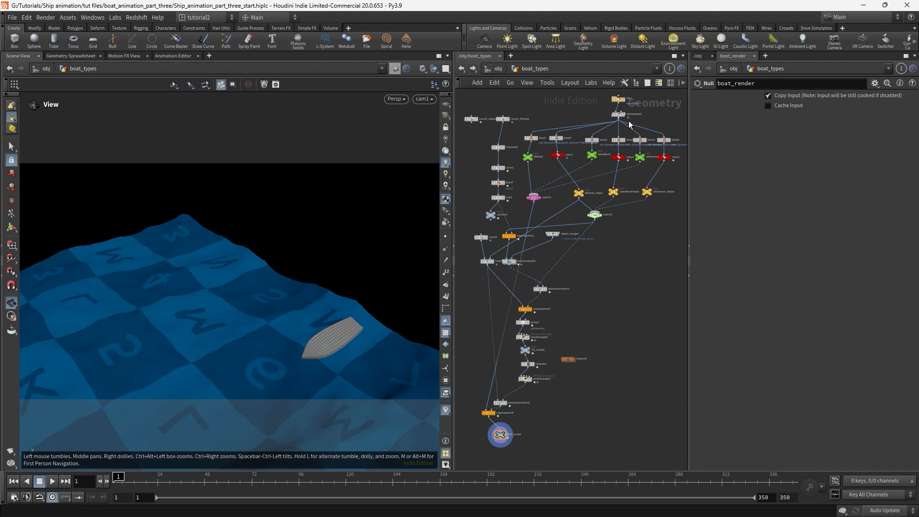
Bypass the channel1 node between TO_CHOPS and pointwrangle2, keeping the timeline at frame 1.
middle_click_drag(610, 266, 647, 265)
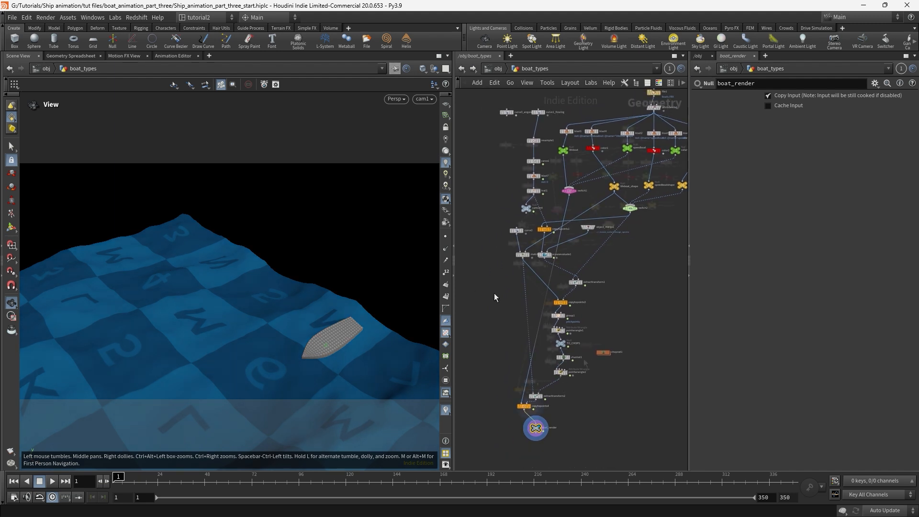
scroll(500, 301, "down", 2)
scroll(588, 357, "up", 4)
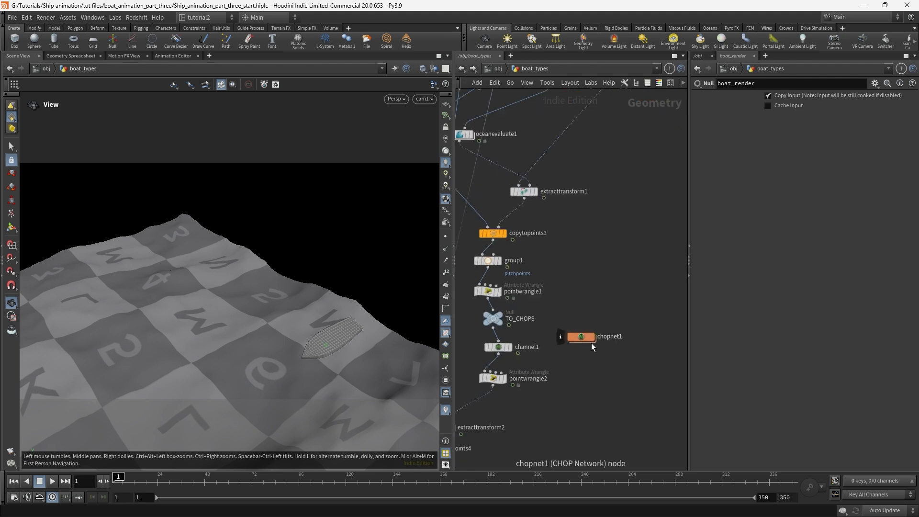
middle_click_drag(588, 356, 642, 344)
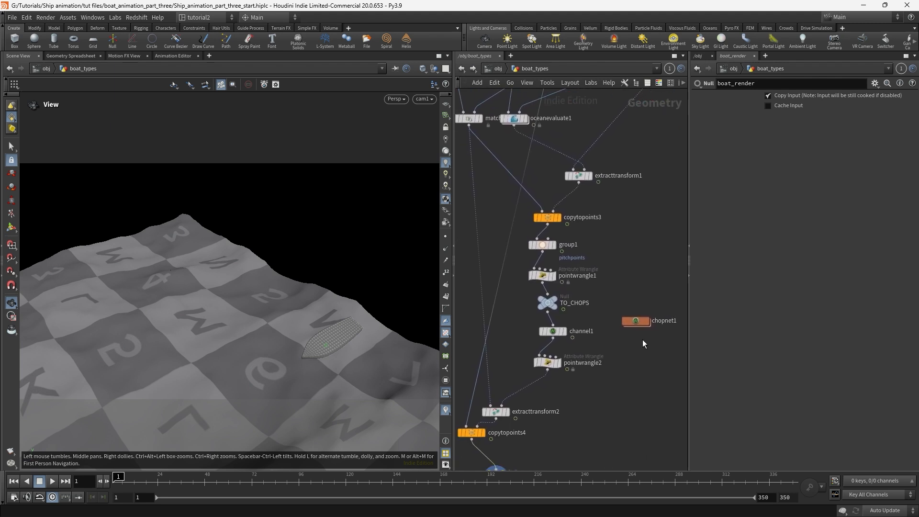
left_click(555, 326)
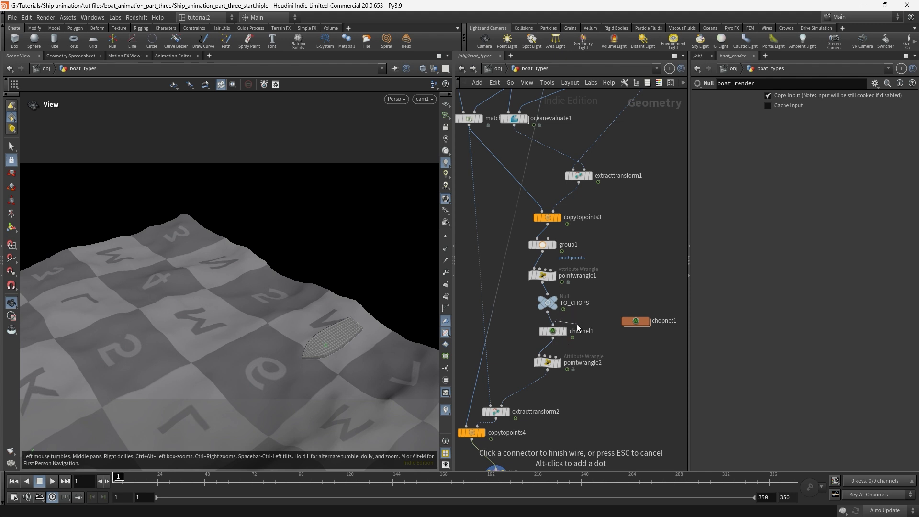
key("Escape")
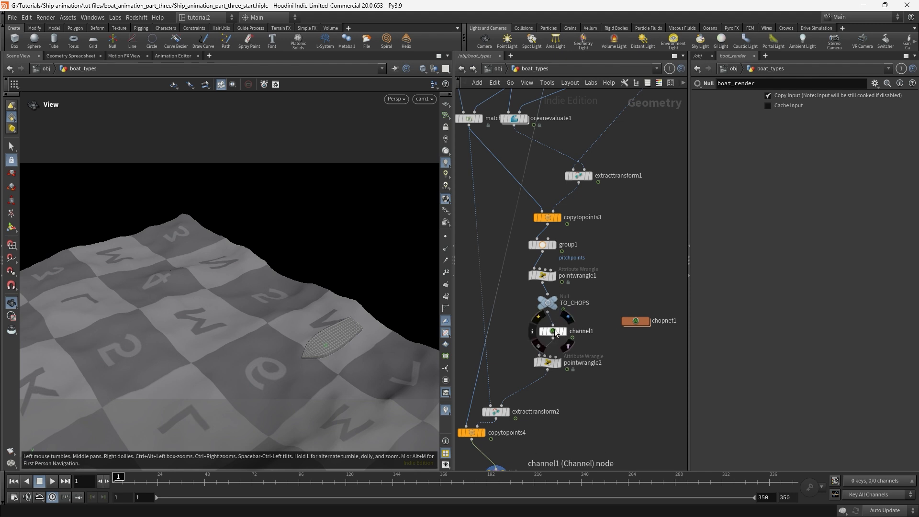
left_click(553, 332)
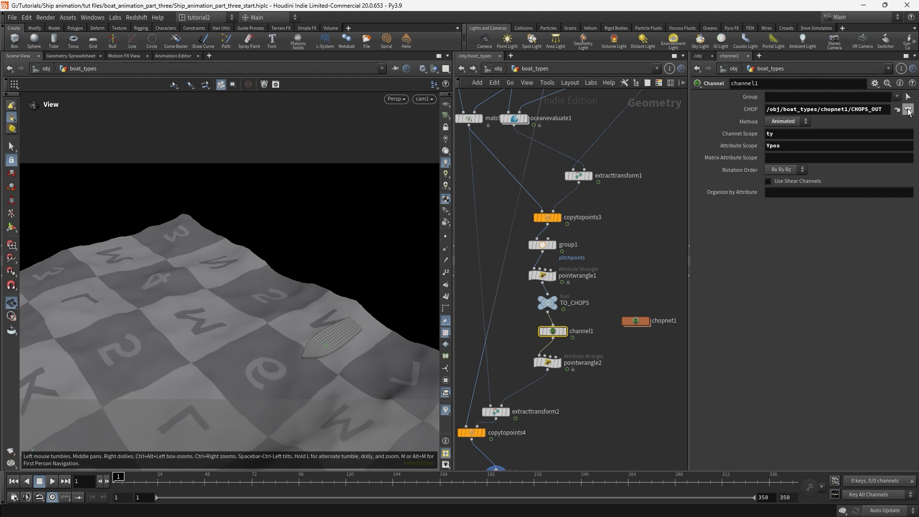
mouse_move(567, 336)
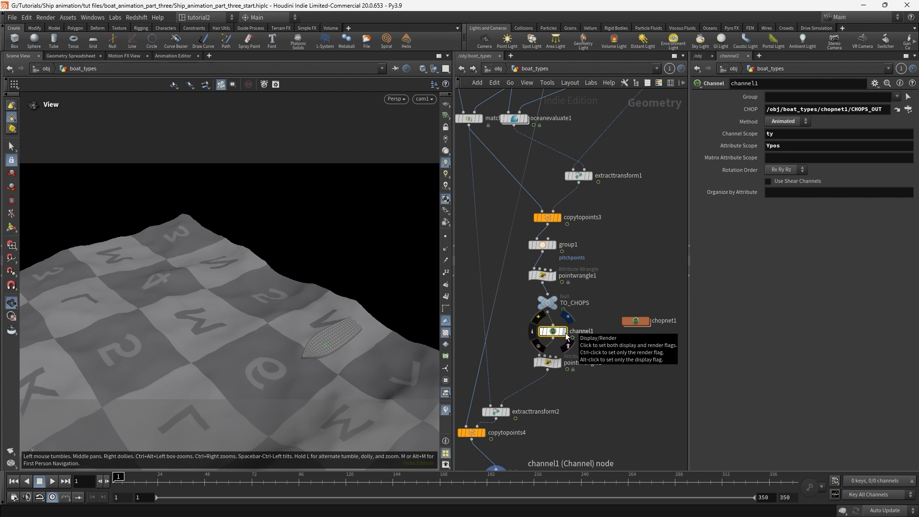
left_click(539, 319)
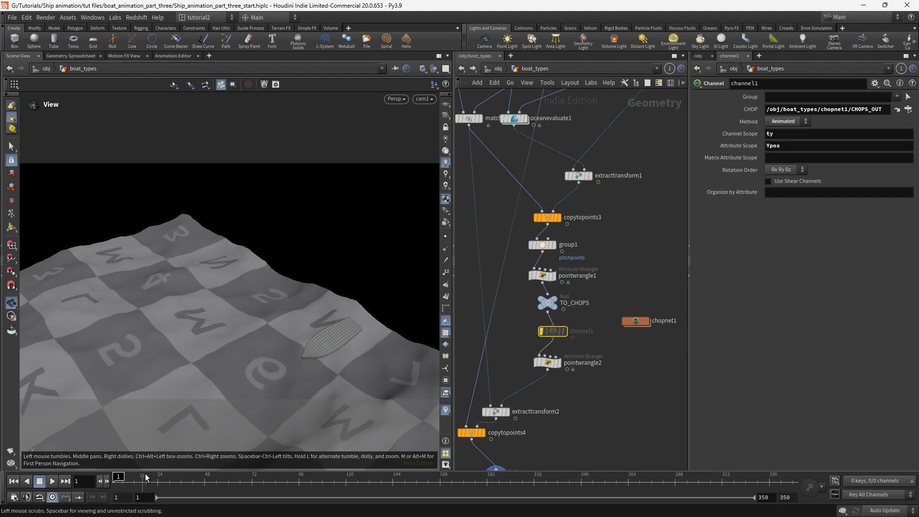
mouse_move(118, 477)
left_mouse_down()
mouse_move(328, 453)
mouse_move(115, 471)
left_mouse_up()
Display the curve1_flowing path and examine its shape across the whole ocean surface.
middle_click_drag(517, 177, 516, 329)
middle_click_drag(536, 161, 583, 389)
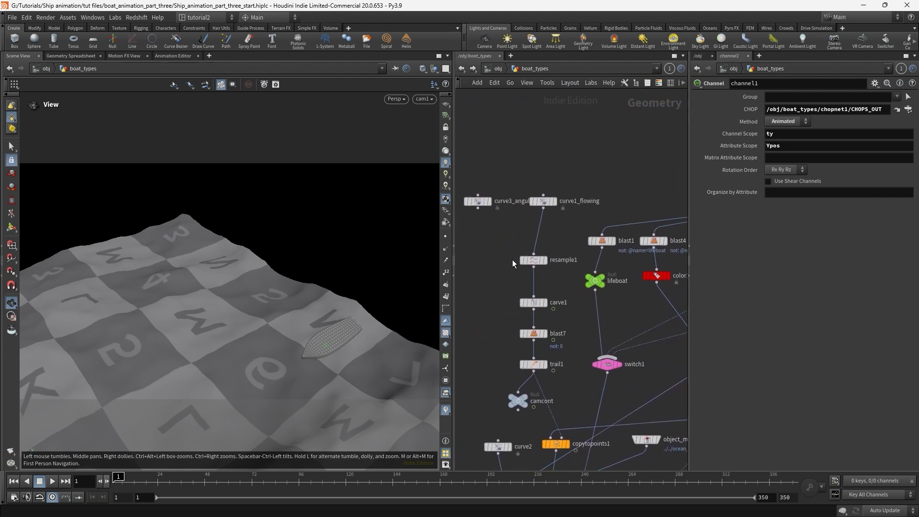
left_click(545, 200)
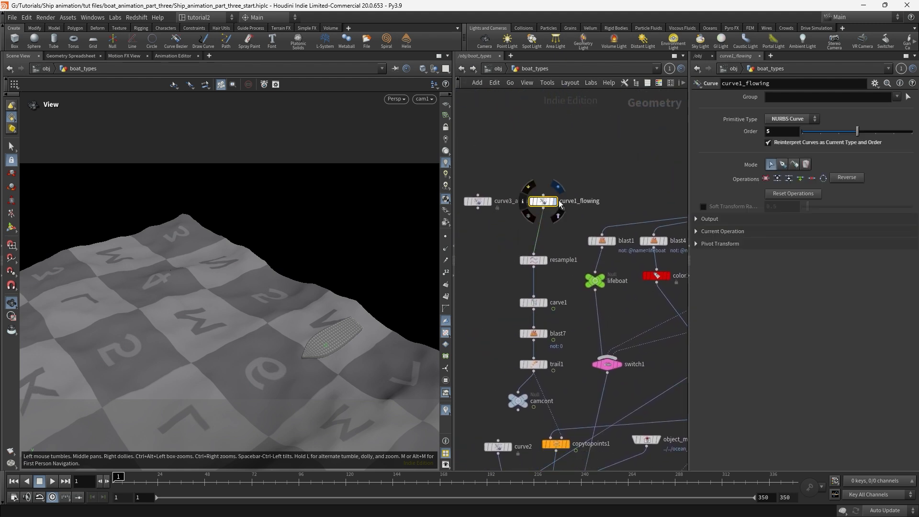
left_click(554, 202)
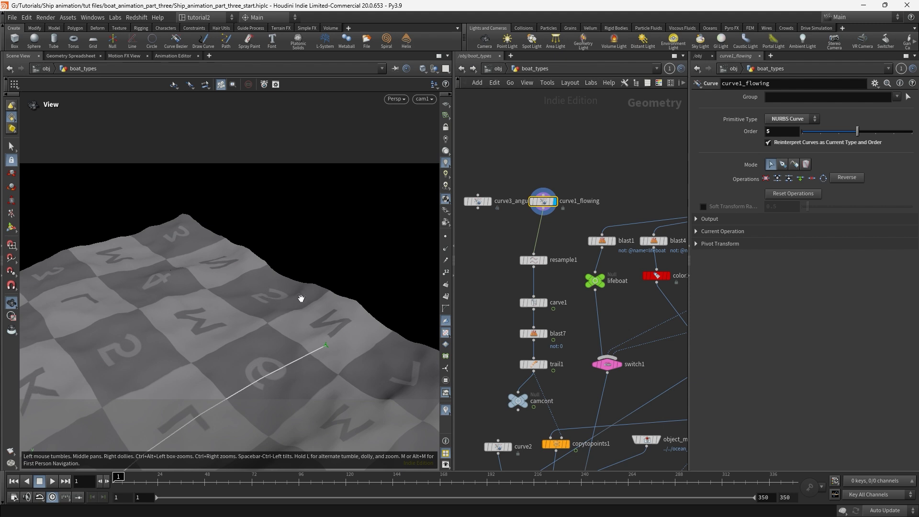
scroll(275, 294, "down", 12)
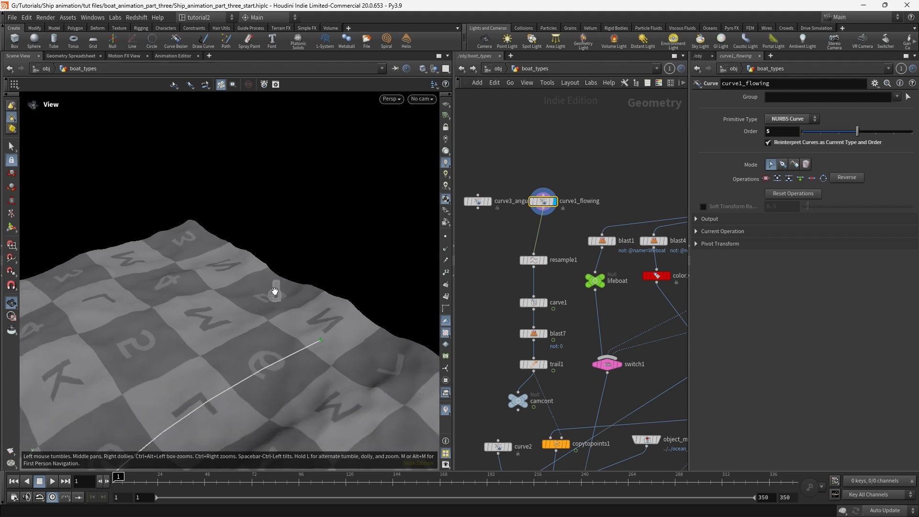
left_click_drag(278, 407, 310, 269)
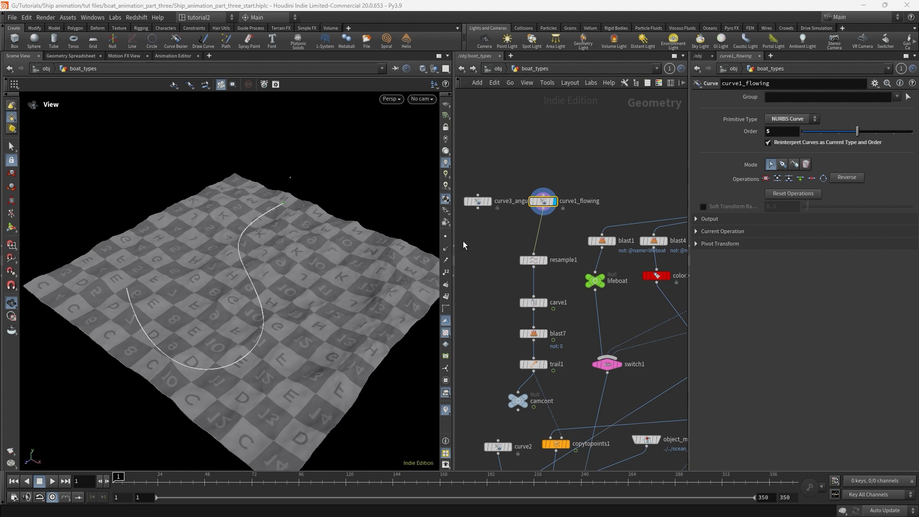
Display the curve3_angular path and connect it to resample1 in place of curve1_flowing.
left_click(477, 201)
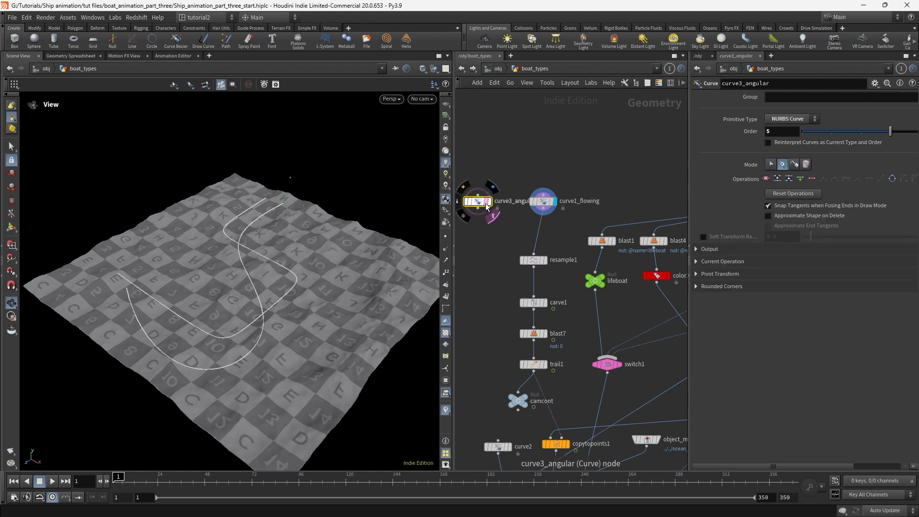
left_click(492, 187)
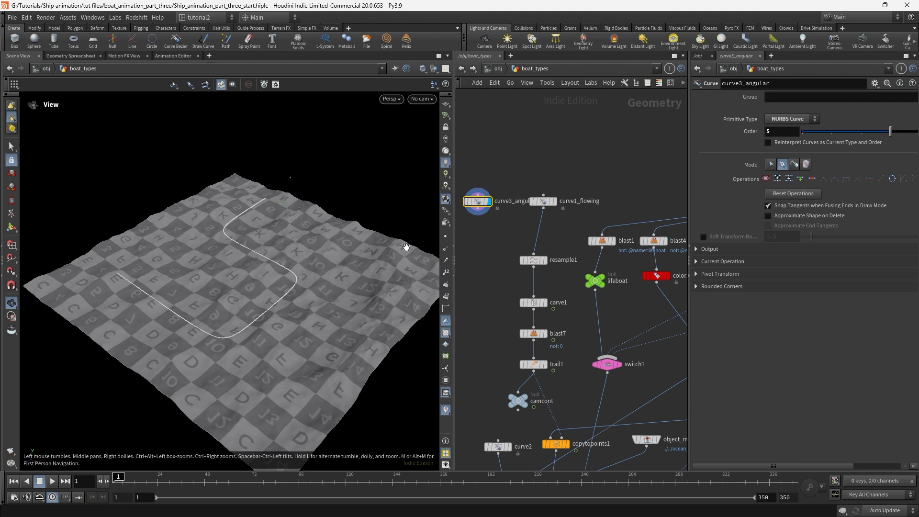
left_click_drag(478, 214, 533, 255)
Display the copytopoints4 result and look at the scene through cam1.
middle_click_drag(564, 401, 580, 206)
middle_click_drag(558, 381, 490, 208)
middle_click_drag(479, 444, 540, 393)
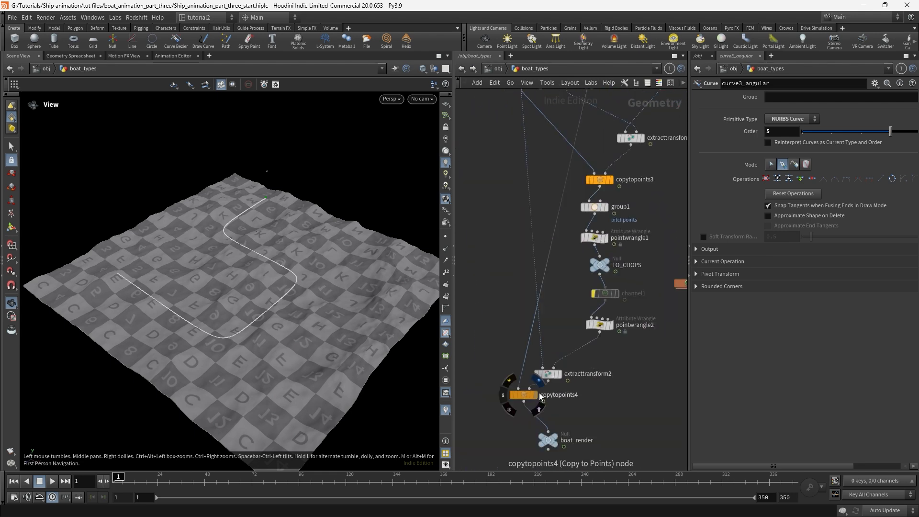
left_click(538, 398)
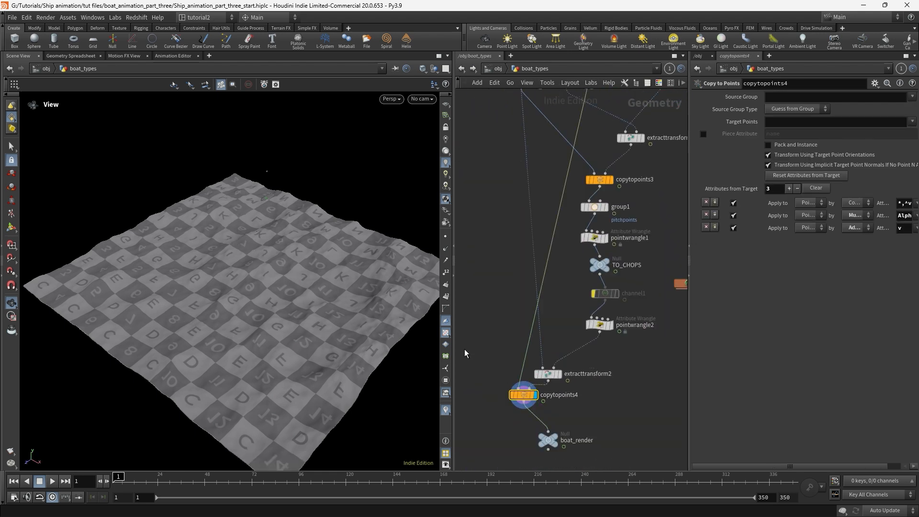
left_click(421, 98)
left_click(432, 146)
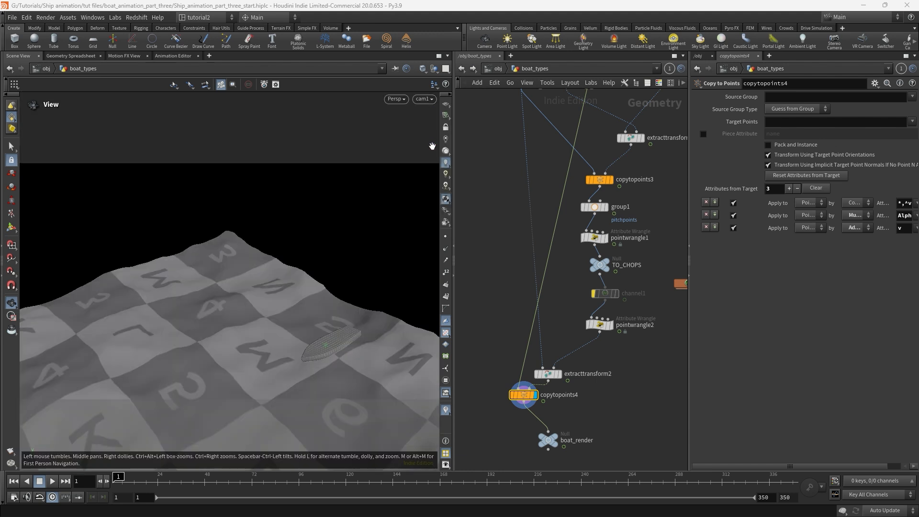
Add a Line node in the empty network area beside the chain that leads to copytopoints4.
scroll(490, 268, "down", 1)
middle_click_drag(490, 268, 560, 293)
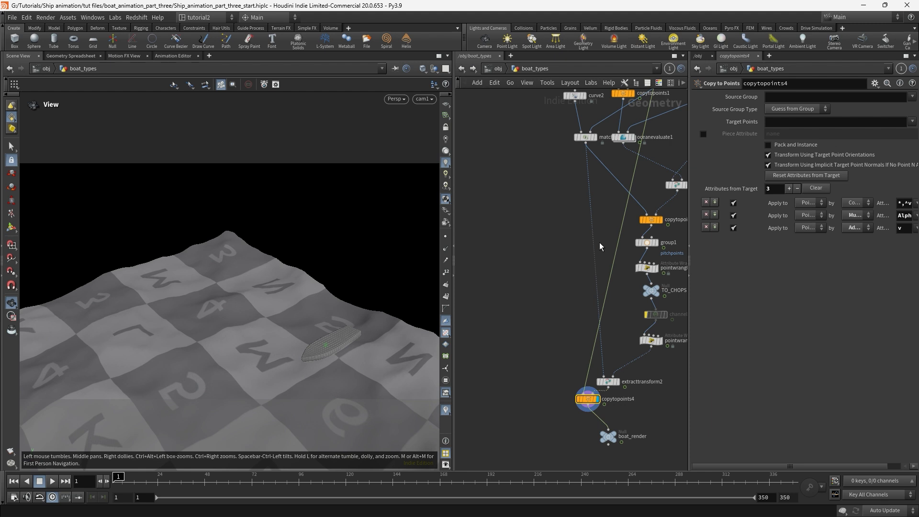
key("Tab")
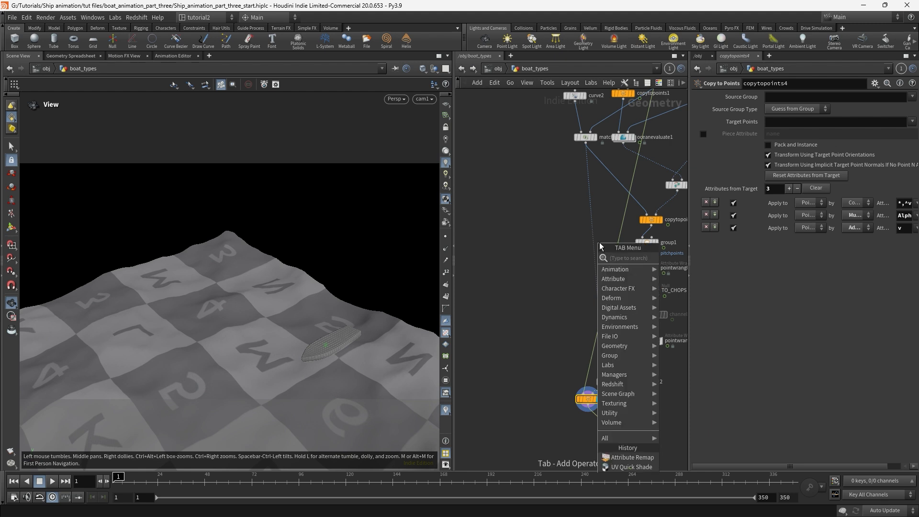
type("line")
key("Down")
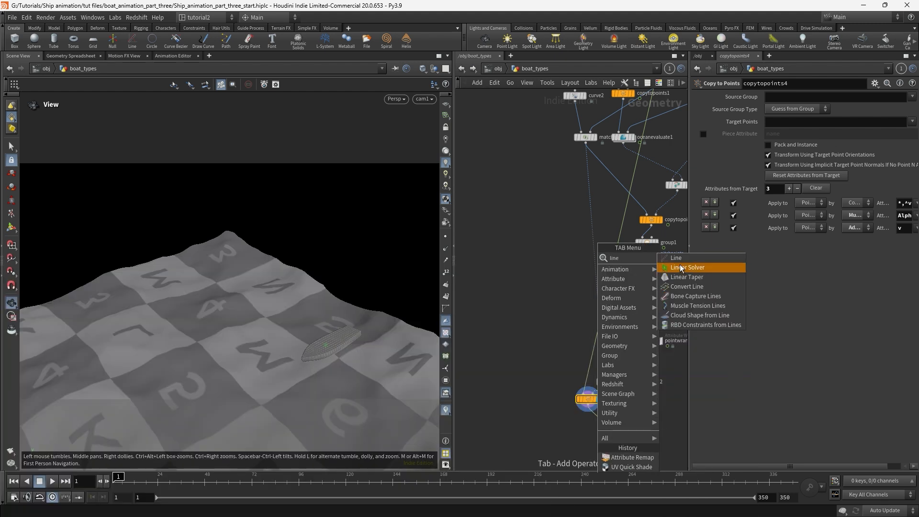
key("Up")
key("Return")
left_click(528, 295)
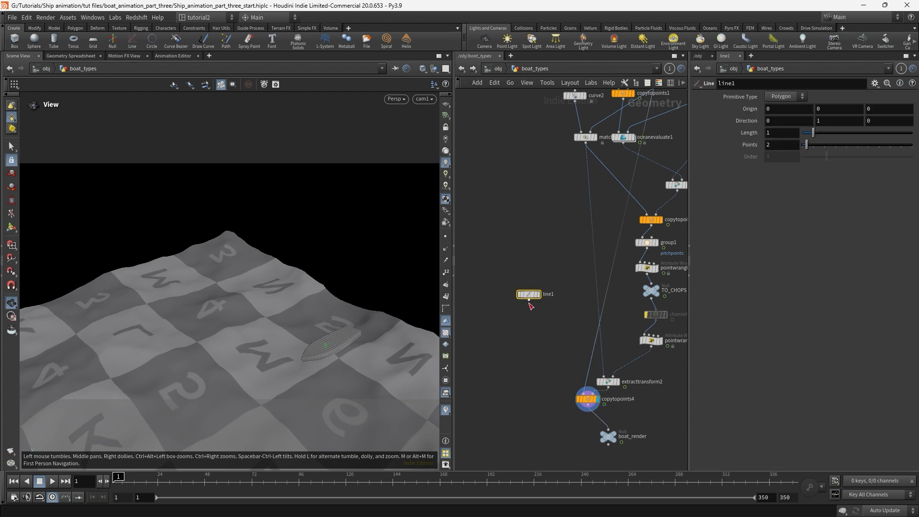
left_click_drag(527, 295, 528, 257)
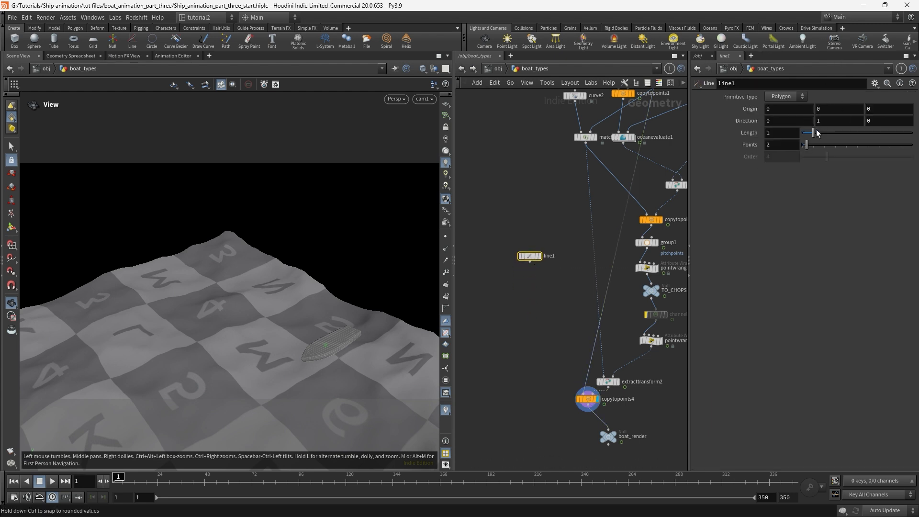
Set the line's direction to 1, 0, 0 so that it runs along X.
left_click(804, 122)
type("1")
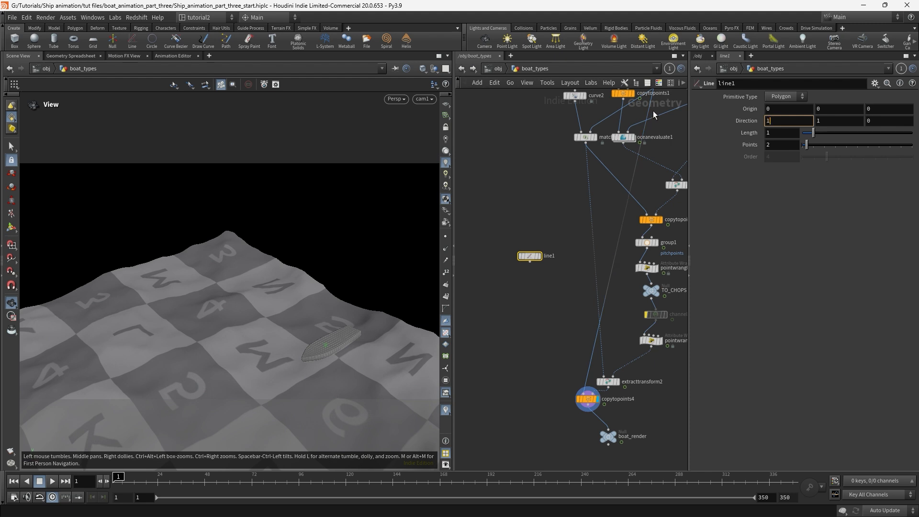
key("Tab")
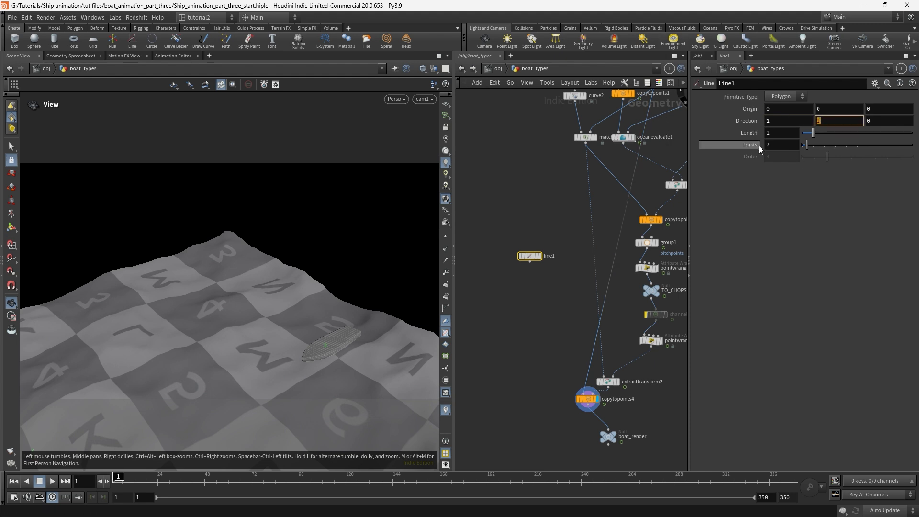
key("Return")
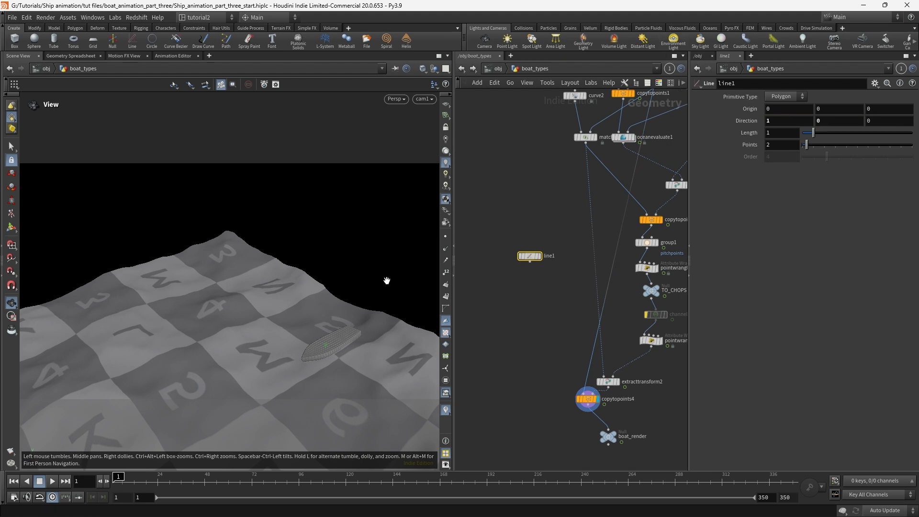
Display line1 on its own by hiding the other objects, and frame it in the viewport.
left_click(541, 255)
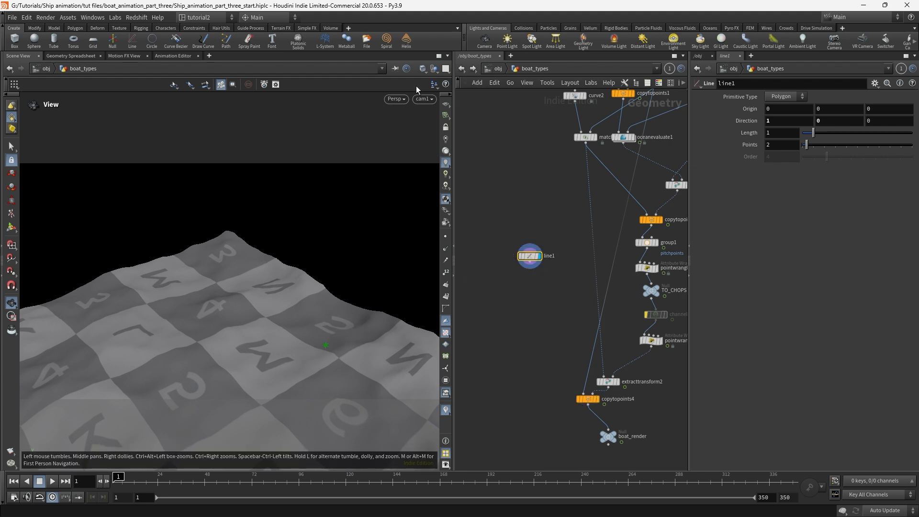
left_click(434, 68)
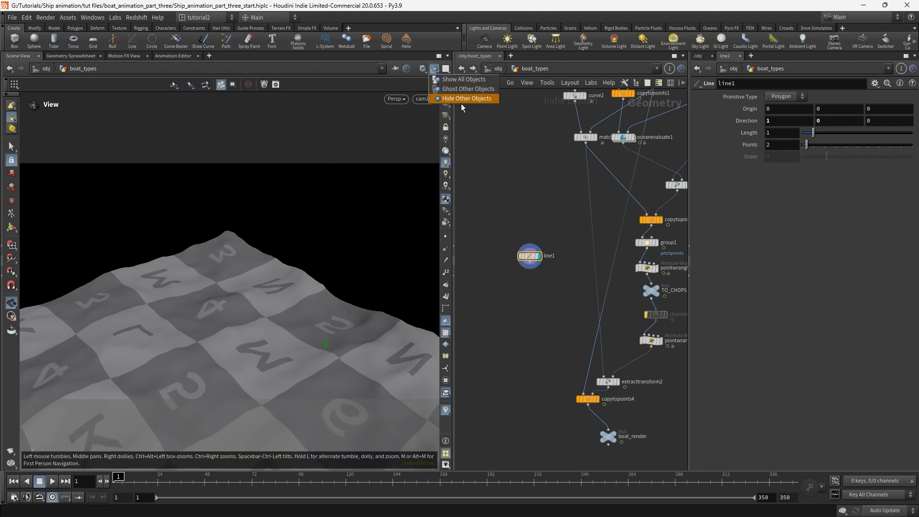
left_click(447, 99)
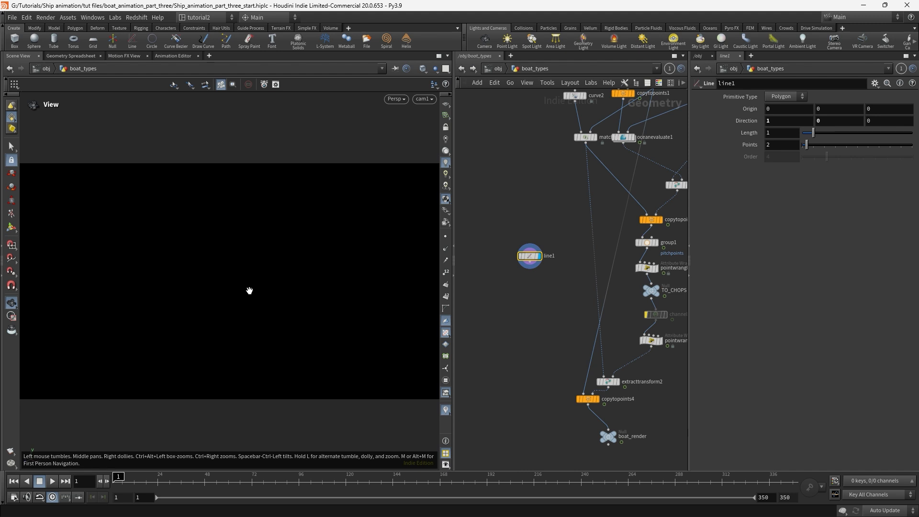
key("g")
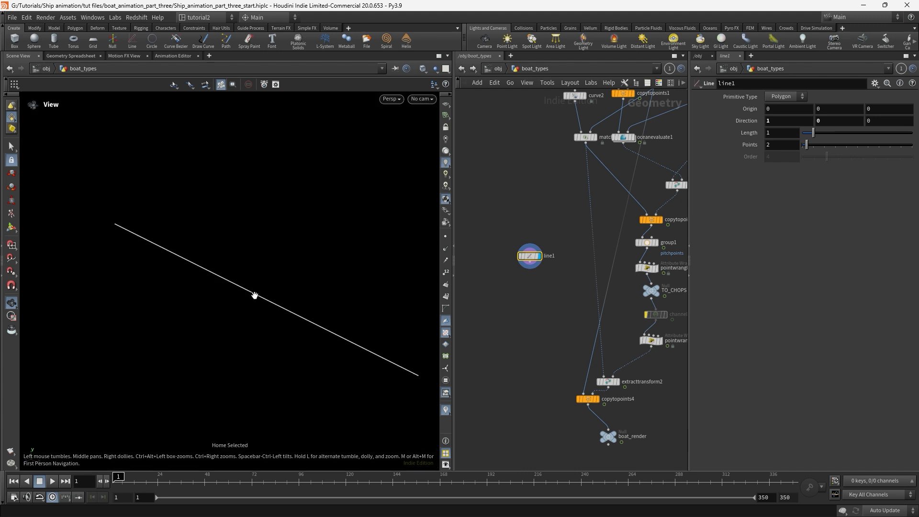
Switch the viewport to the Top view and turn on the reference grid around the line.
left_click(392, 102)
mouse_move(402, 118)
left_click(458, 131)
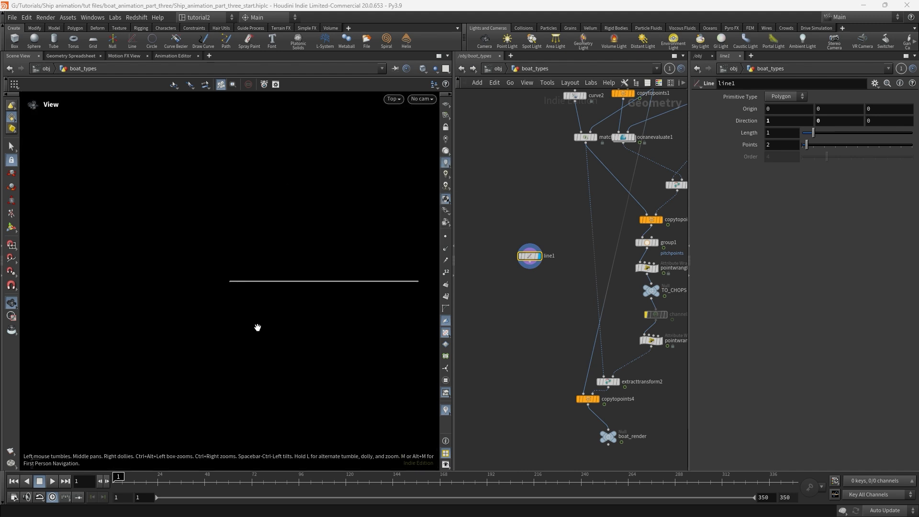
left_click(449, 106)
scroll(254, 262, "down", 4)
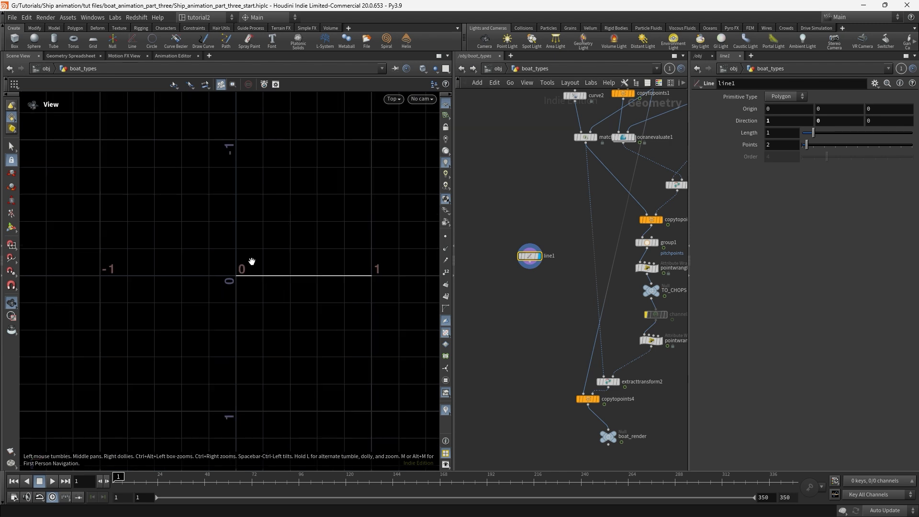
middle_click_drag(300, 257, 214, 247)
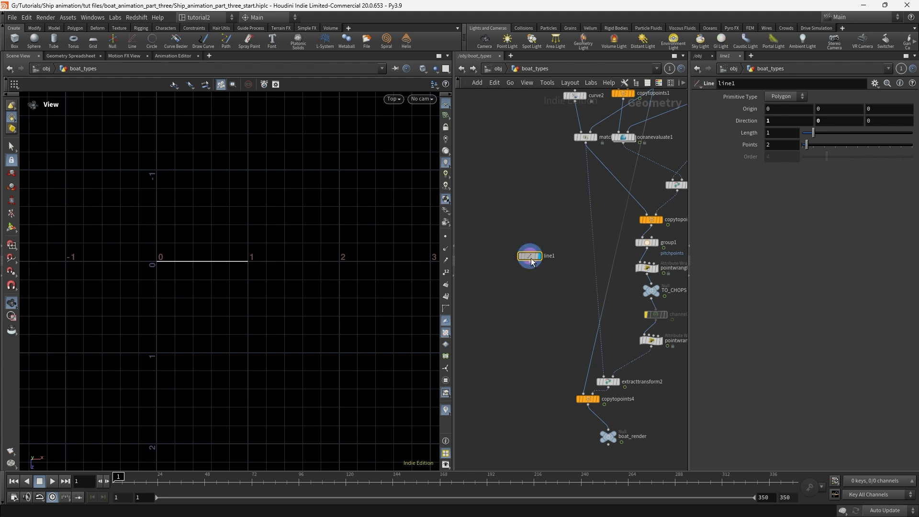
Add a Transform node below line1, connected to its output.
left_click_drag(522, 263, 518, 261)
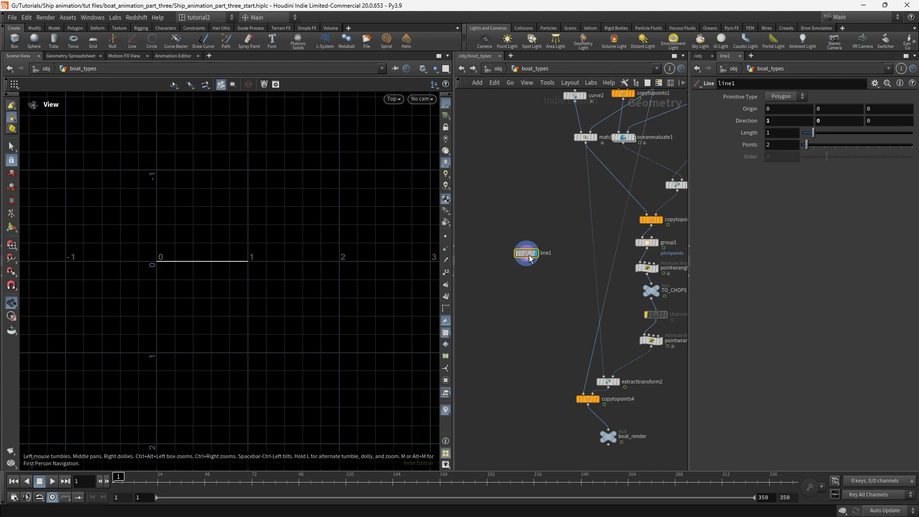
left_click_drag(530, 258, 528, 266)
key("Tab")
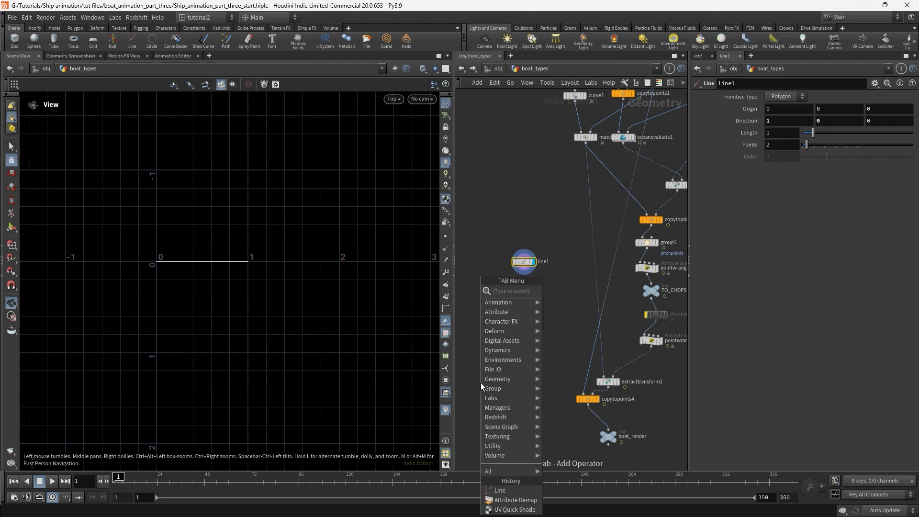
type("trans")
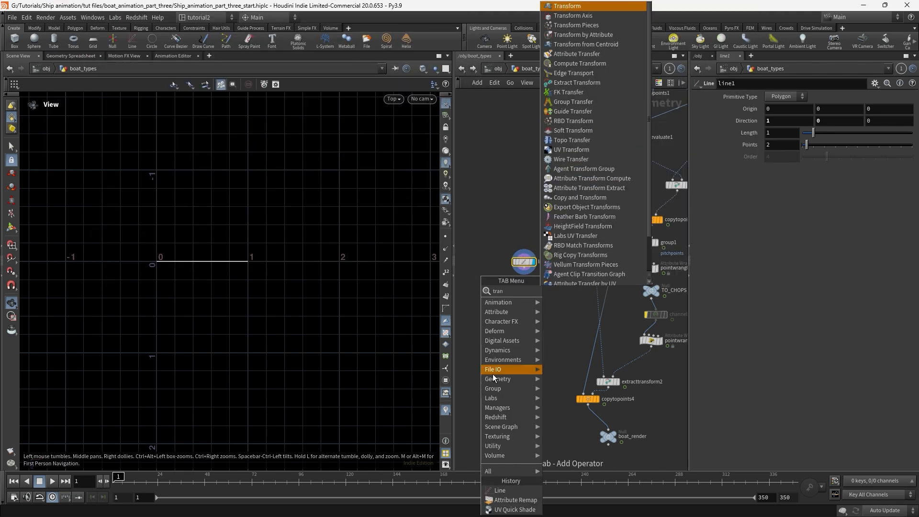
left_click(590, 15)
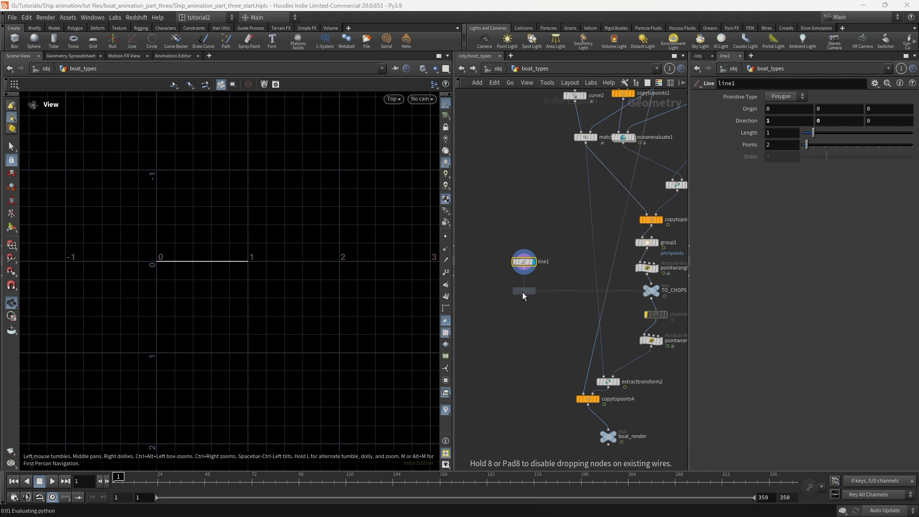
left_click(522, 291)
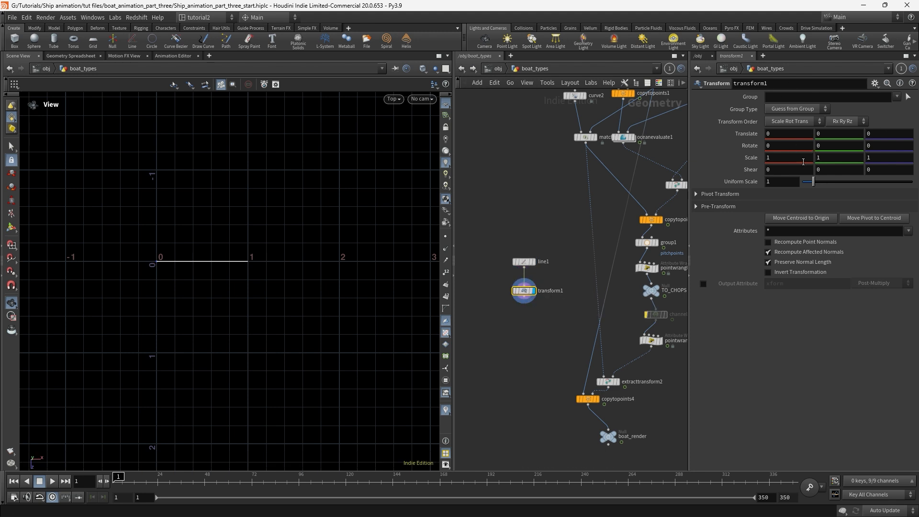
Set the Y rotation of transform1 to 35 and copy that parameter for referencing.
left_click(826, 146)
key("Return")
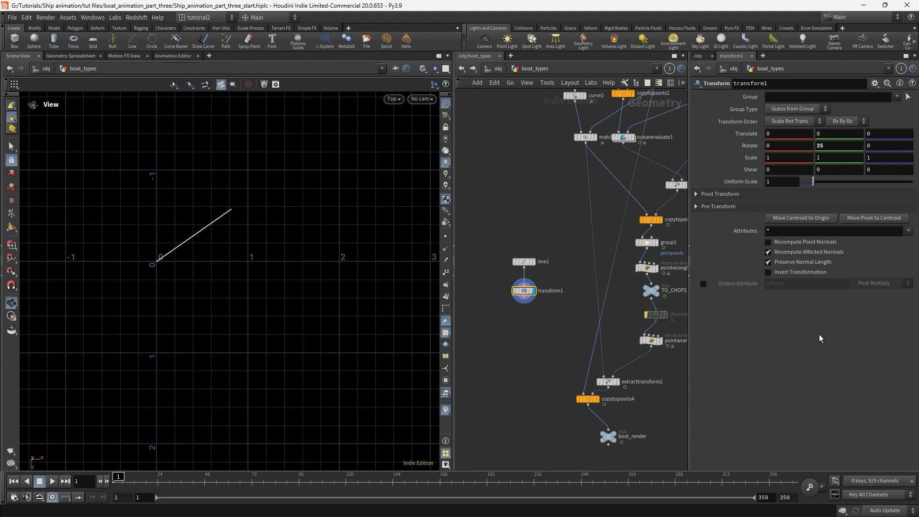
left_click(833, 148)
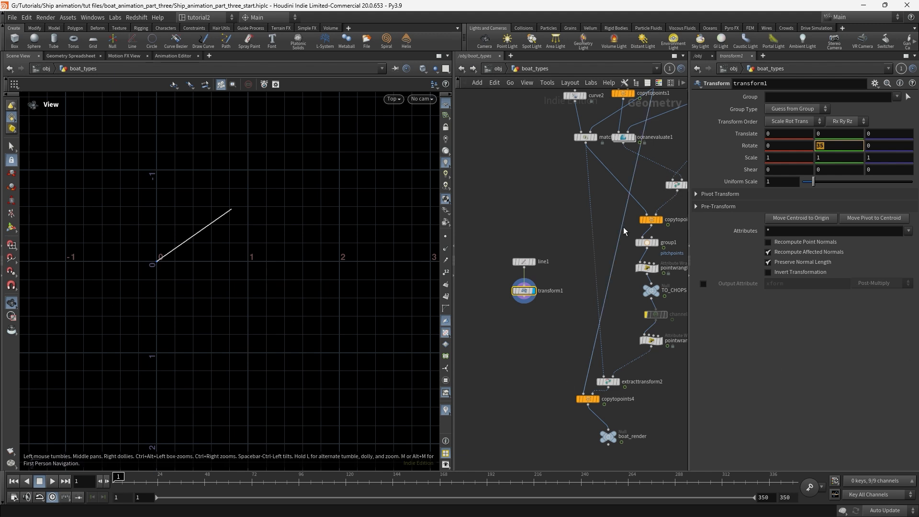
right_click(823, 145)
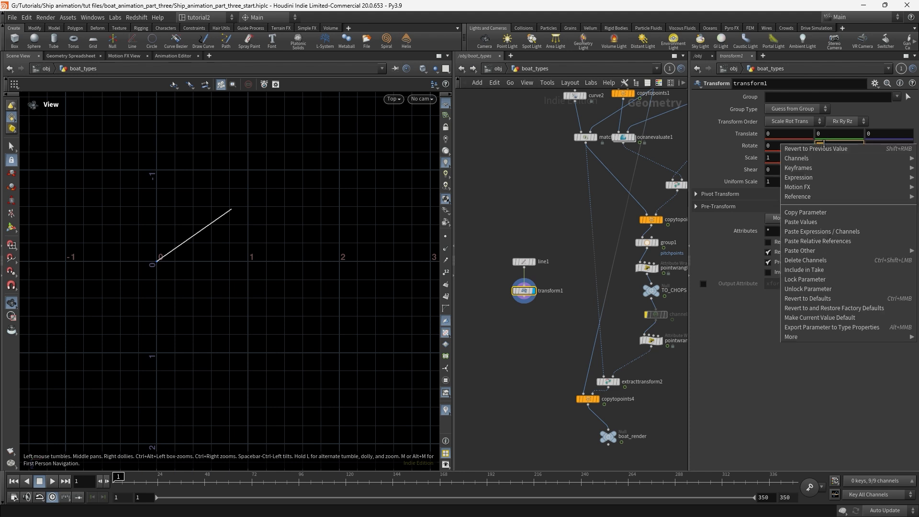
left_click(828, 214)
In the ocean_surface network, link oceanspectrum1's wind direction to the copied Y rotation by relative reference, multiplied by -1.
left_click(531, 72)
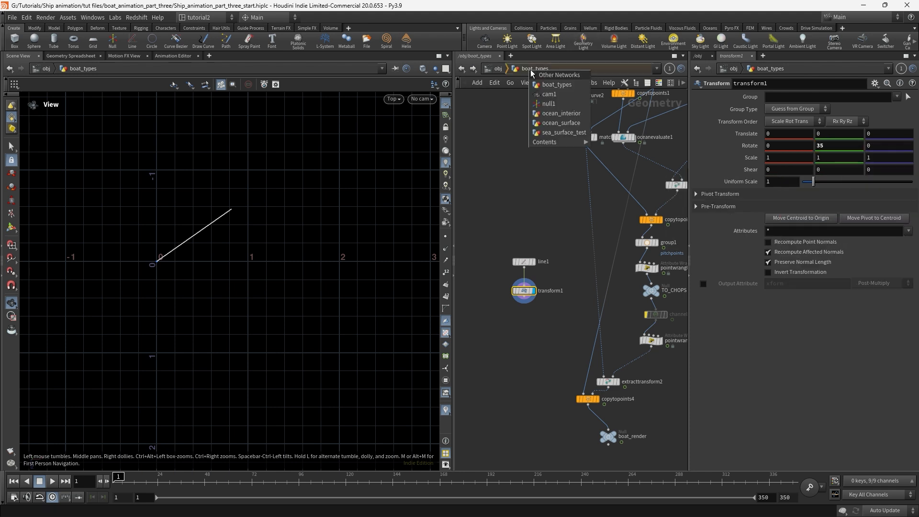
left_click(561, 126)
scroll(659, 311, "up", 4)
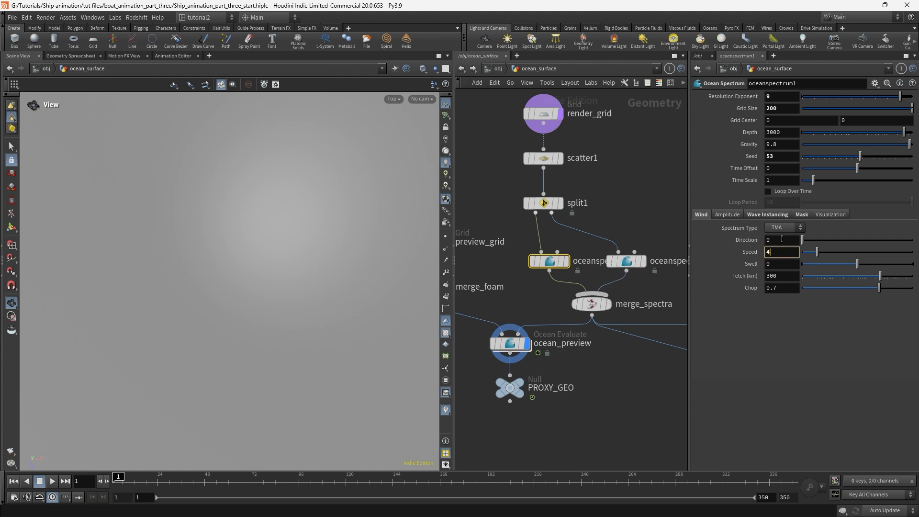
left_click(796, 238)
right_click(767, 238)
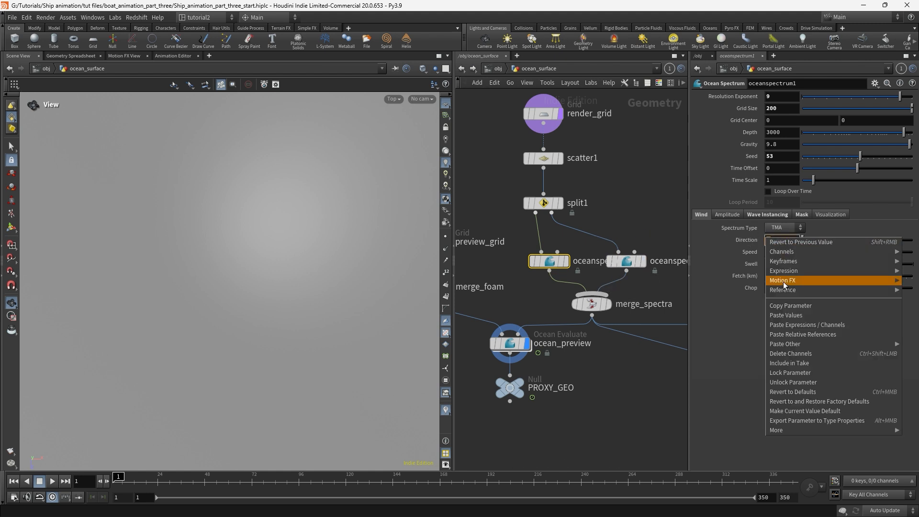
left_click(812, 335)
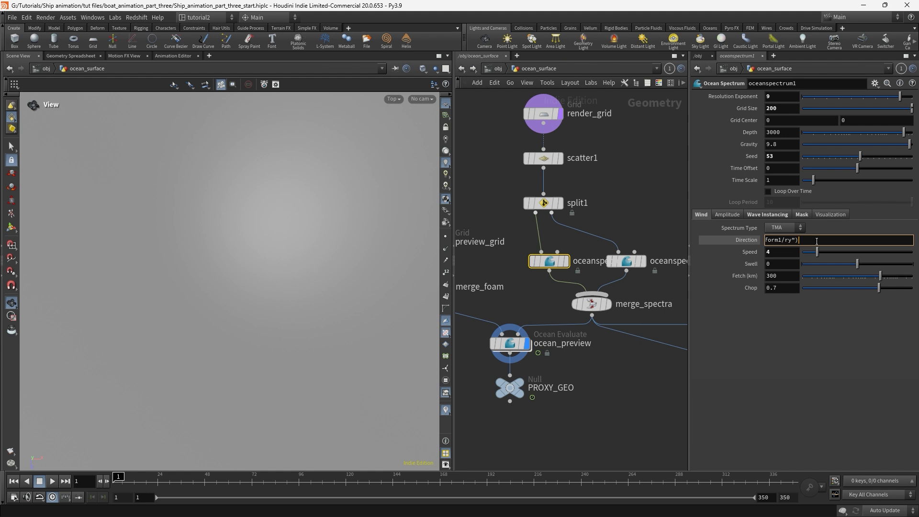
type("*")
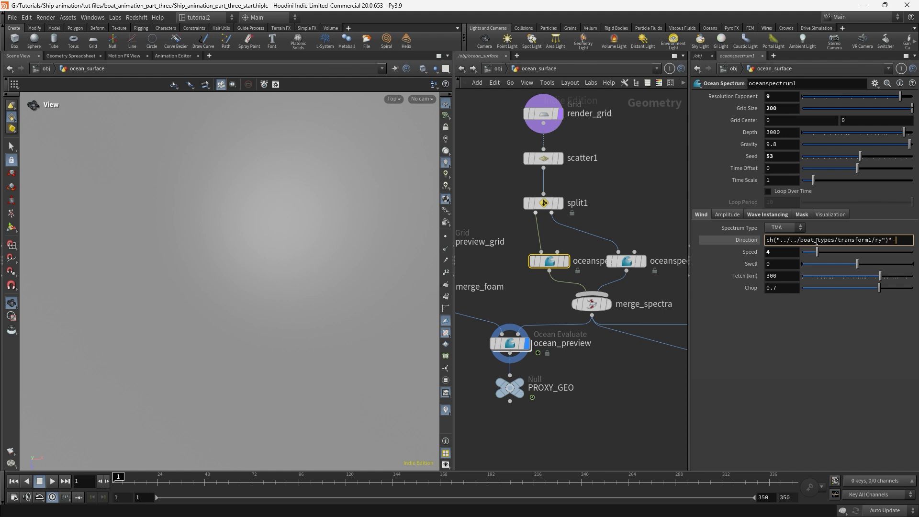
key("Return")
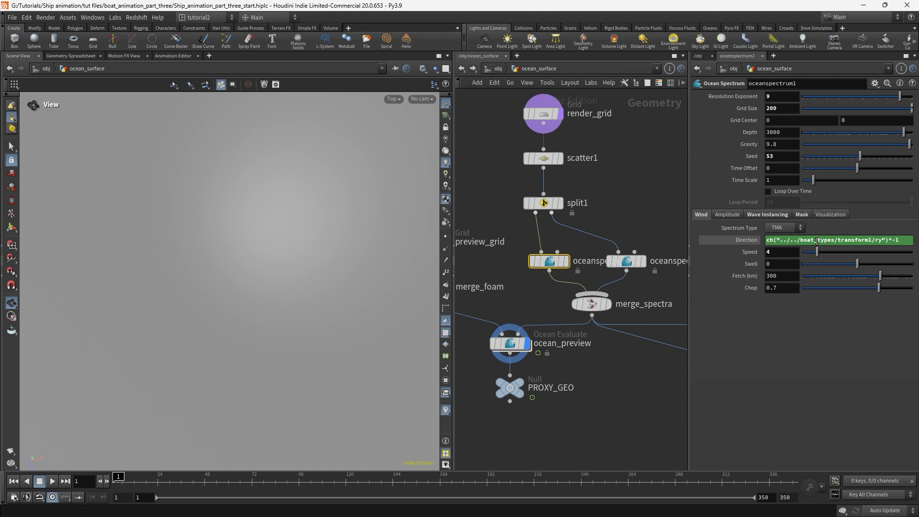
Copy oceanspectrum1's direction expression ch("../../boat_types/transform1/ry")*-1 into the wind direction of oceanspectrum2.
left_click_drag(900, 240, 757, 235)
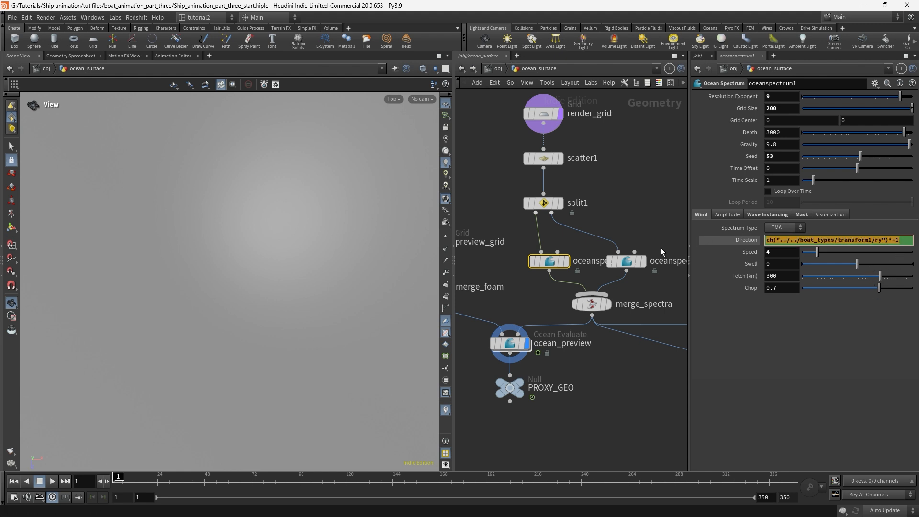
left_click(626, 261)
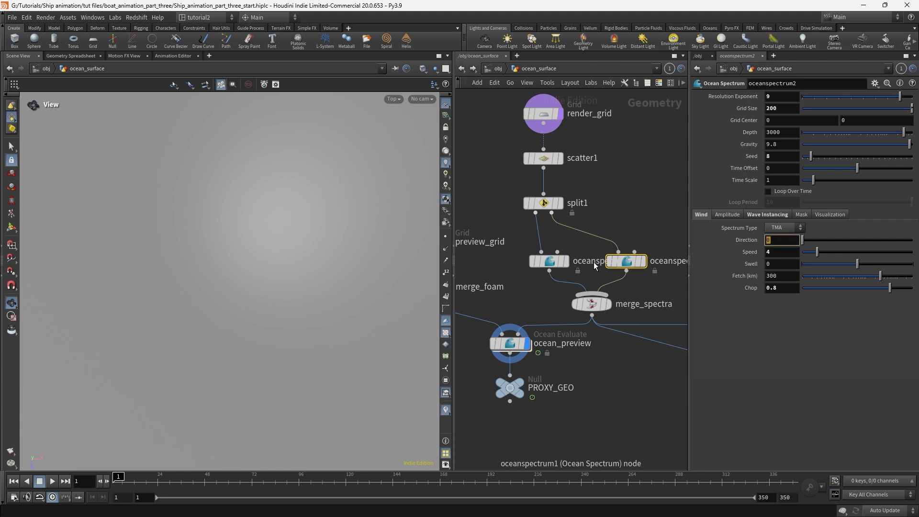
key("ctrl+v")
key("Return")
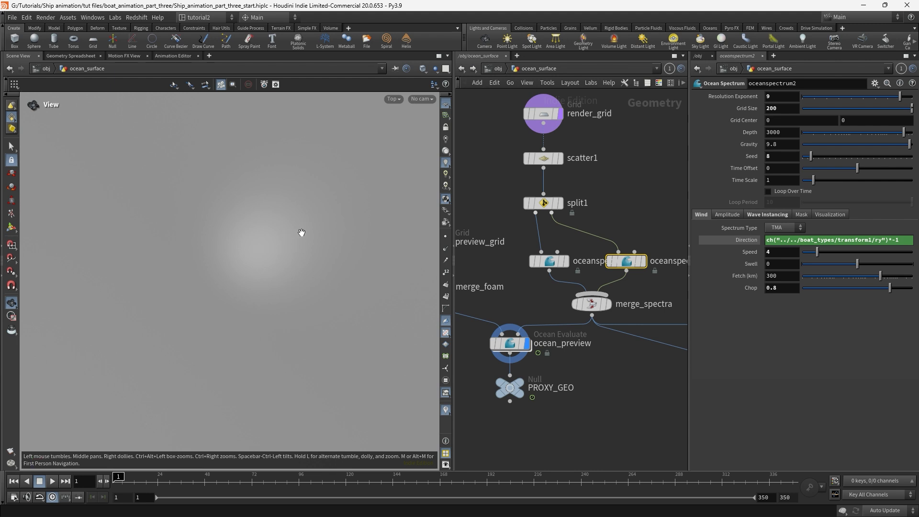
Delete the channels driving both size values of preview_grid.
scroll(517, 188, "down", 3)
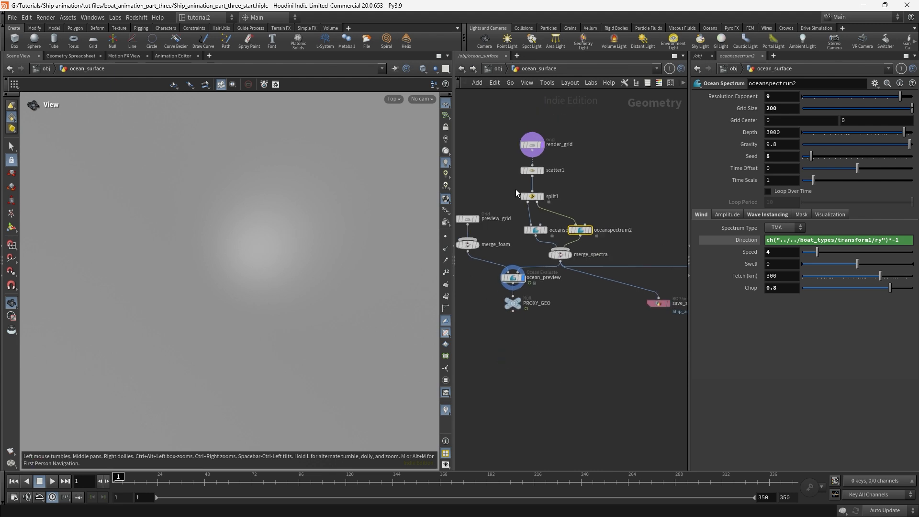
left_click(525, 227)
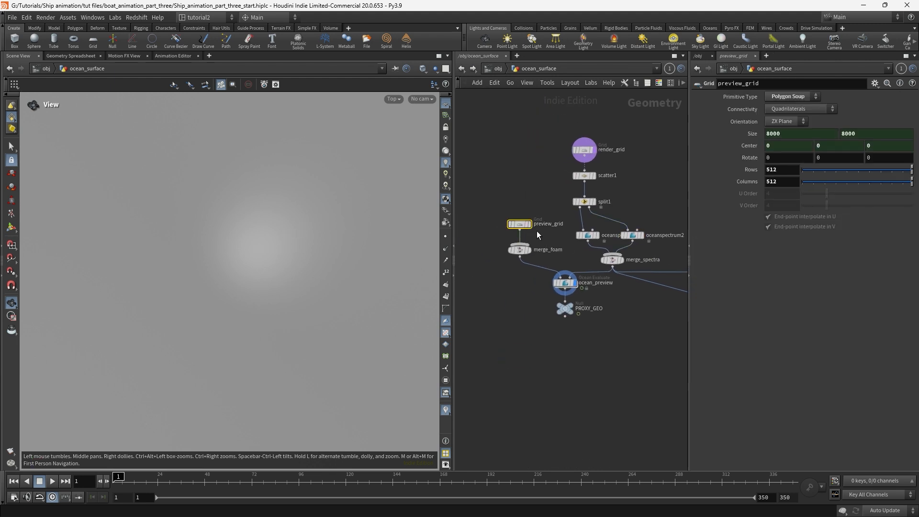
right_click(774, 132)
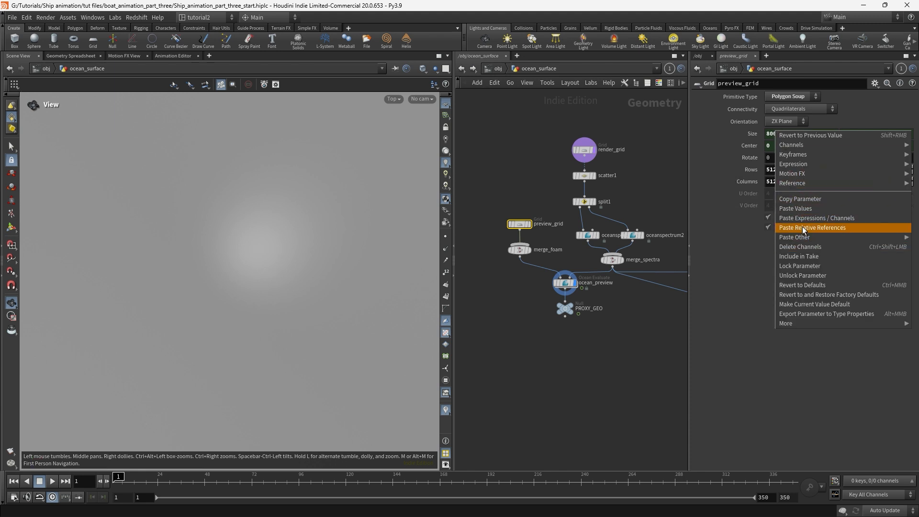
left_click(804, 245)
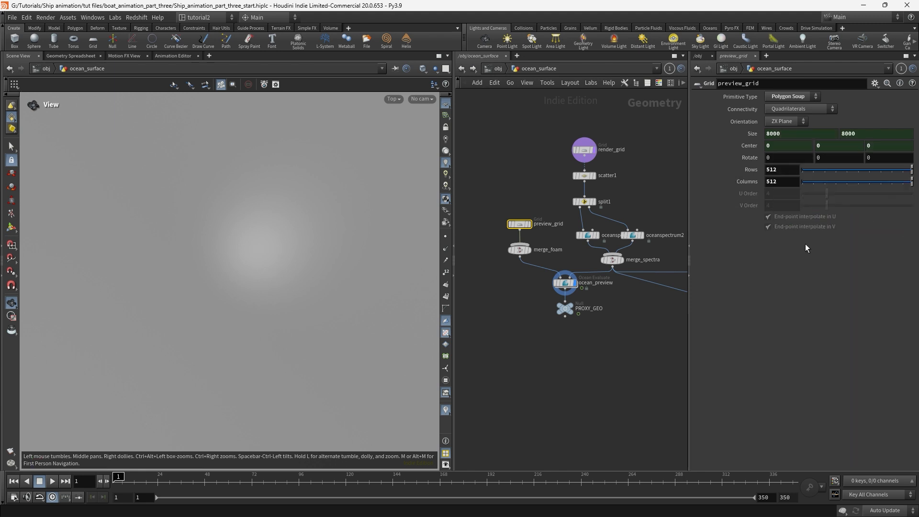
right_click(855, 134)
left_click(835, 249)
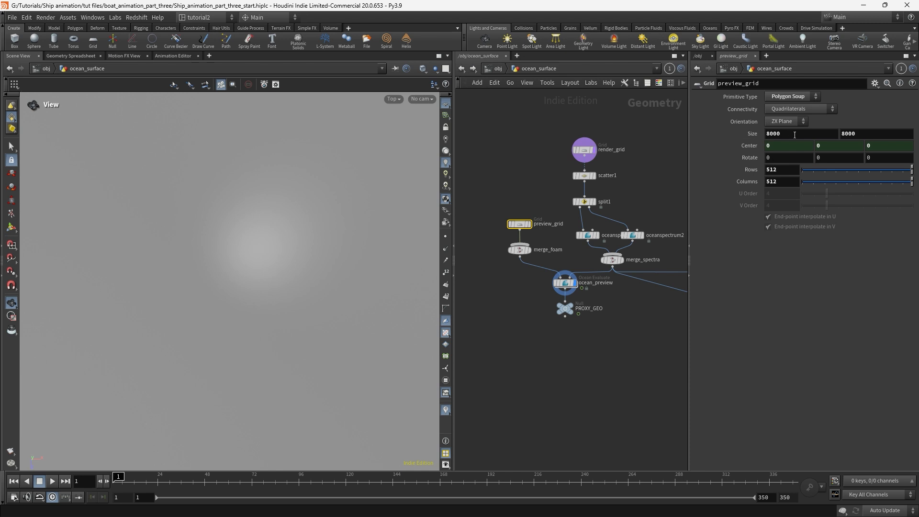
Set the size of preview_grid to 150 by 150.
left_click(795, 135)
type("150")
key("Tab")
type("150")
key("Tab")
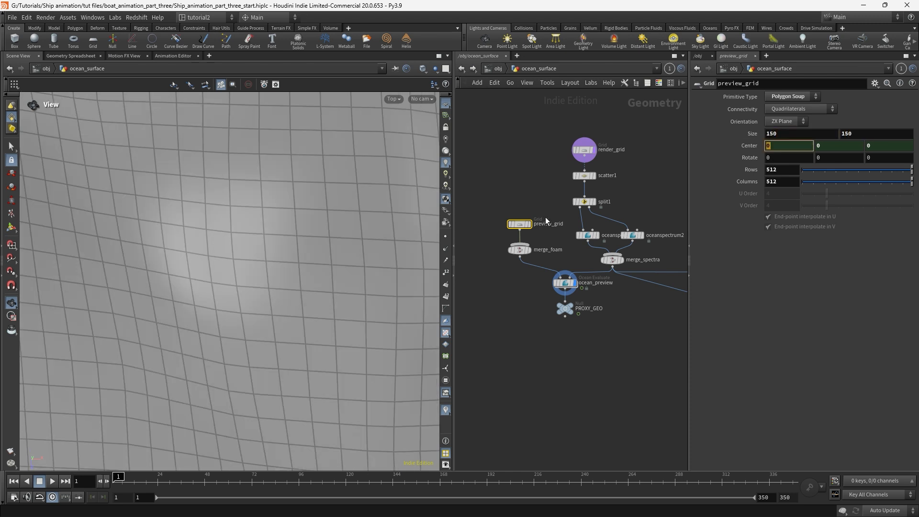
Frame the whole ocean preview from above and play the animation to examine the wave direction.
right_click_drag(258, 253, 206, 229)
middle_click_drag(205, 240, 221, 292)
scroll(216, 307, "down", 10)
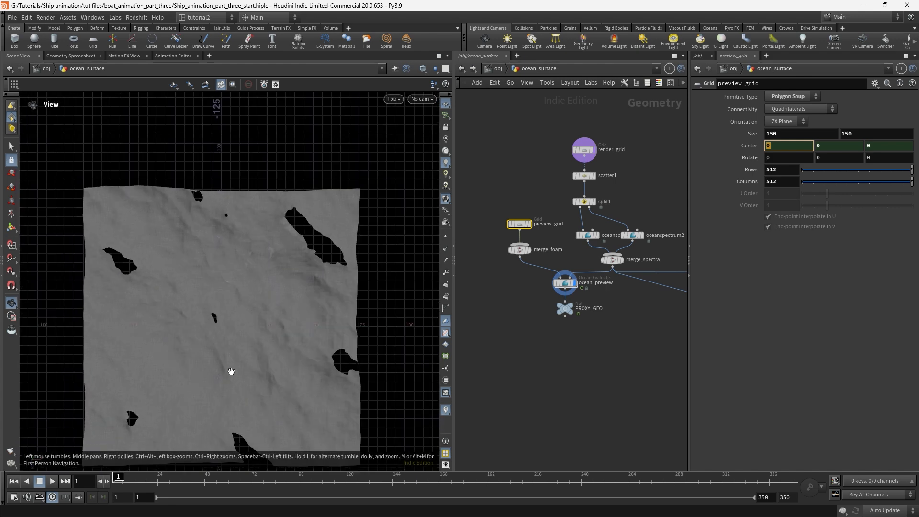
left_click(252, 376)
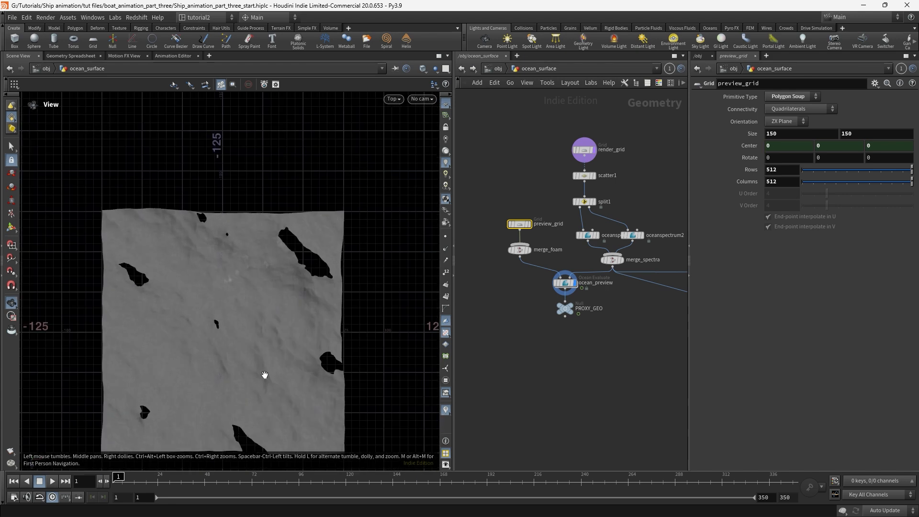
middle_click_drag(266, 329, 301, 271)
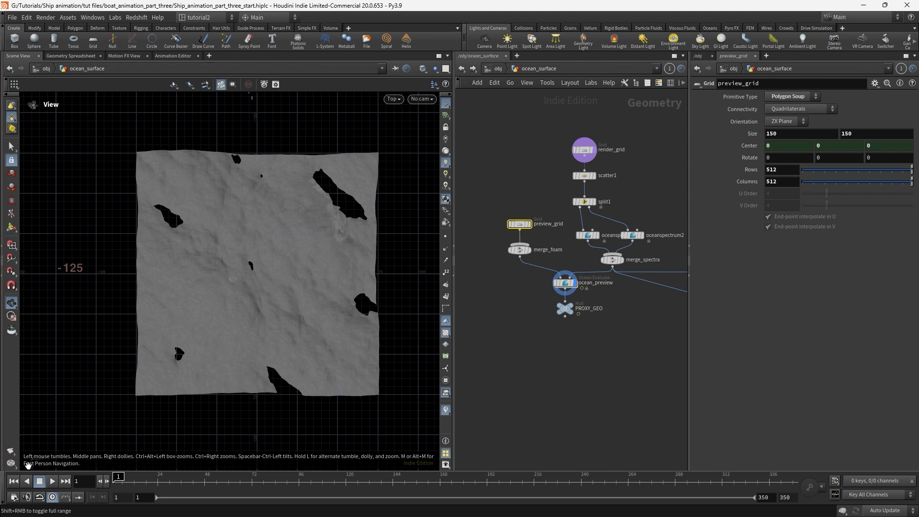
left_click(52, 482)
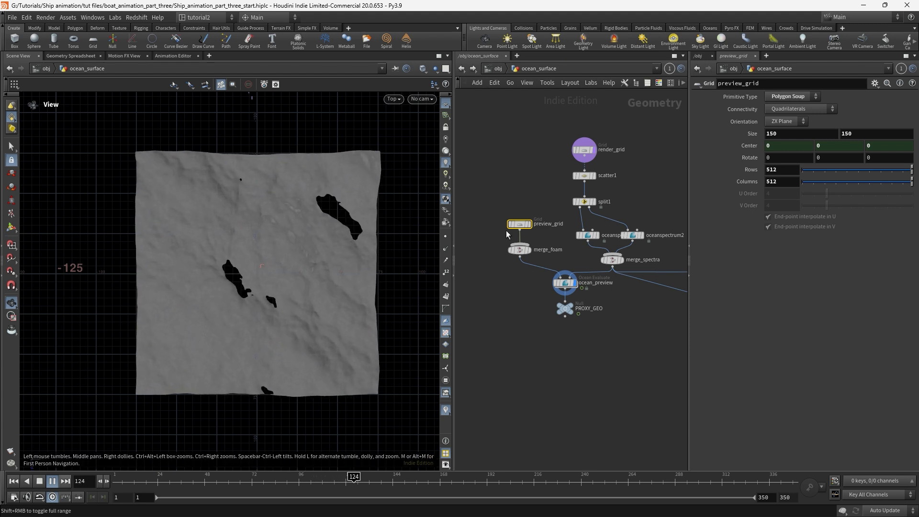
Ghost the other objects around the ocean preview and examine the wave direction again.
left_click(435, 69)
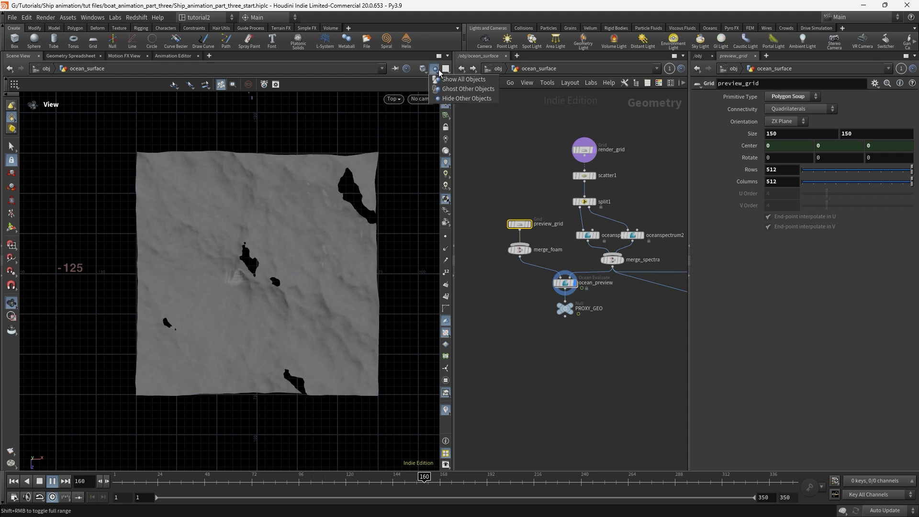
left_click(448, 89)
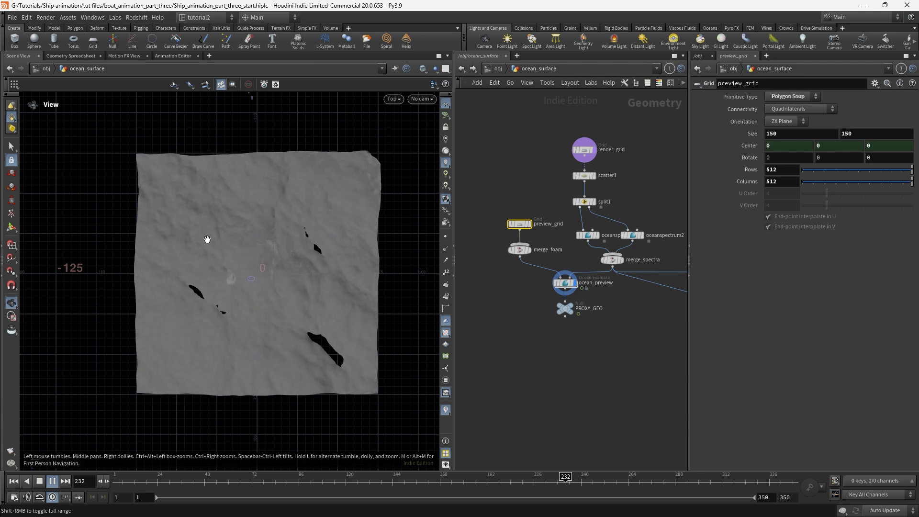
scroll(227, 263, "up", 3)
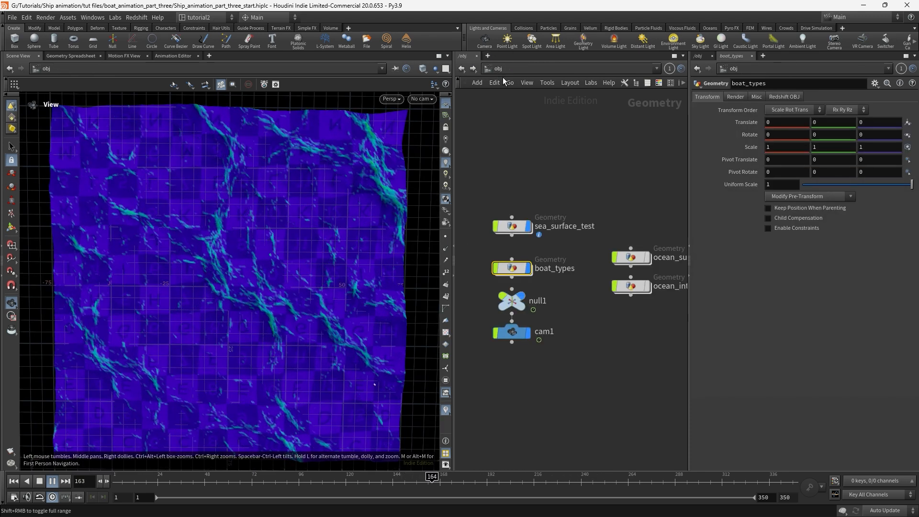
mouse_move(505, 229)
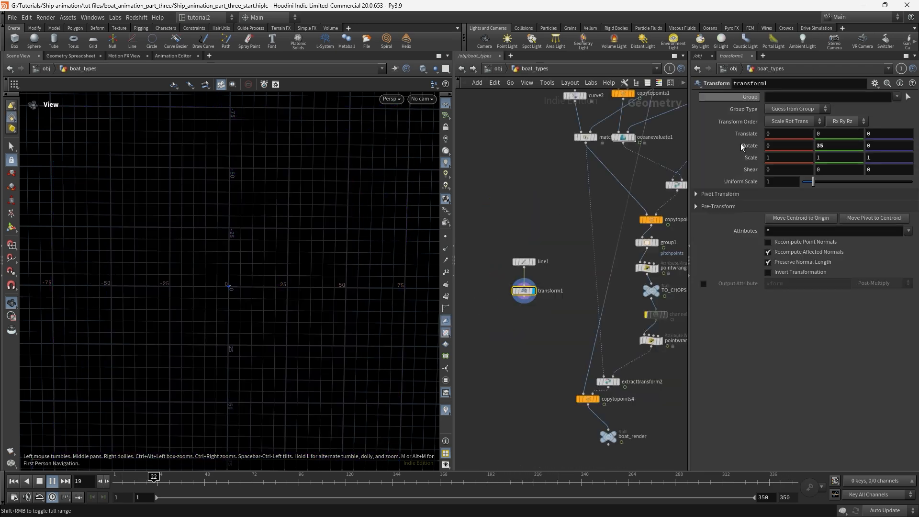
Set the Y rotation of transform1 in boat_types to 0.
scroll(240, 301, "up", 8)
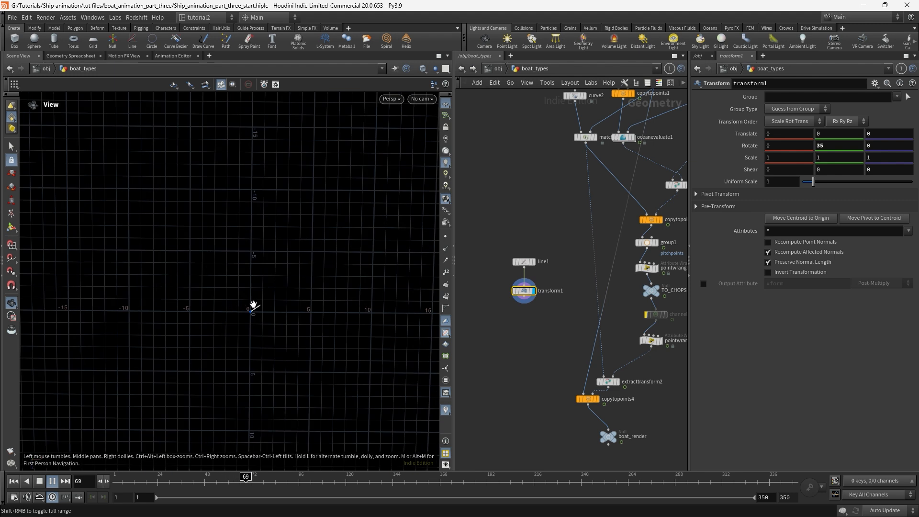
left_click(818, 146)
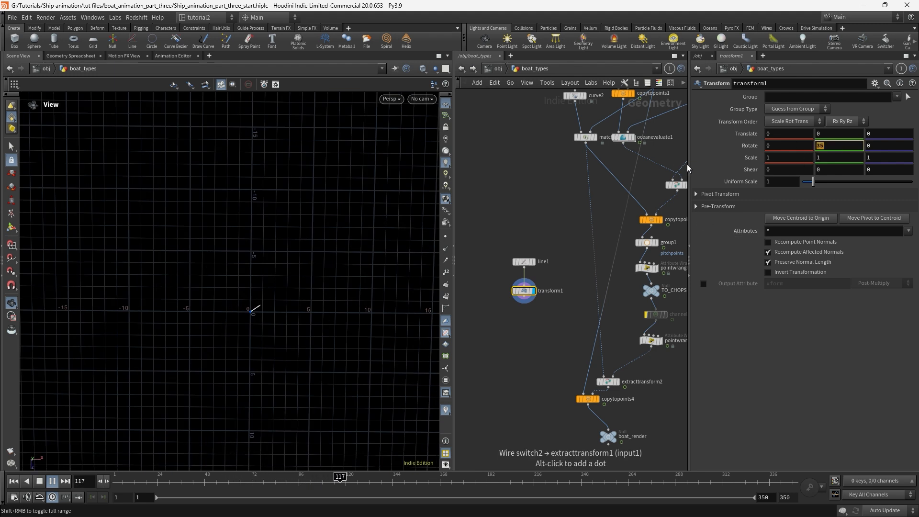
type("0")
key("Return")
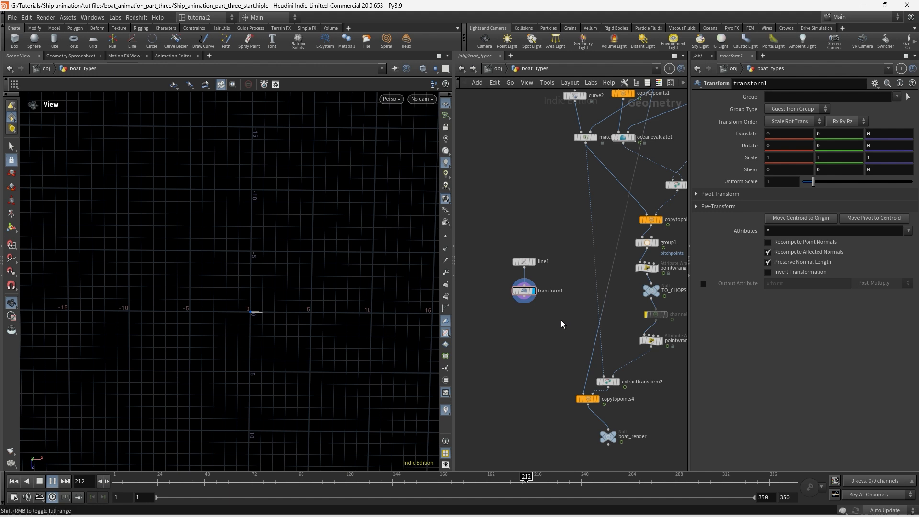
Append a Null node to the output of transform1 in the boat_types network.
middle_click_drag(573, 331, 563, 285)
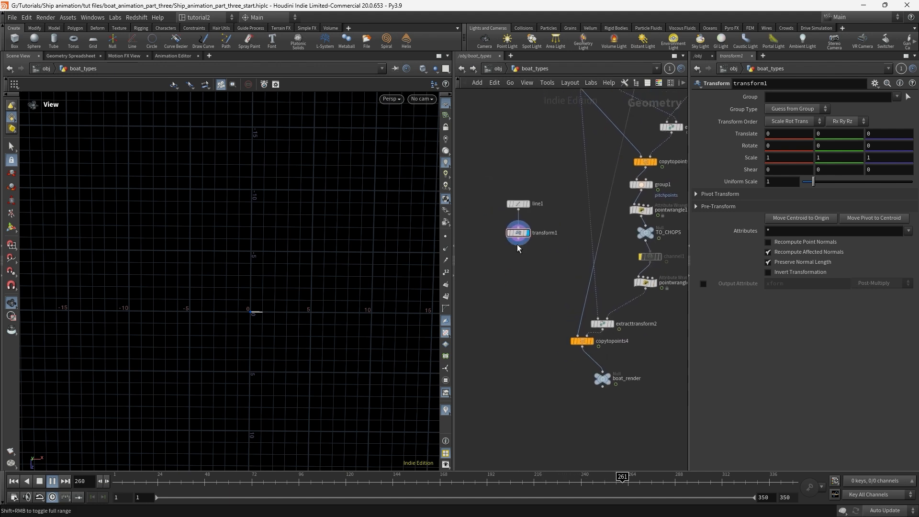
left_click_drag(519, 239, 521, 269)
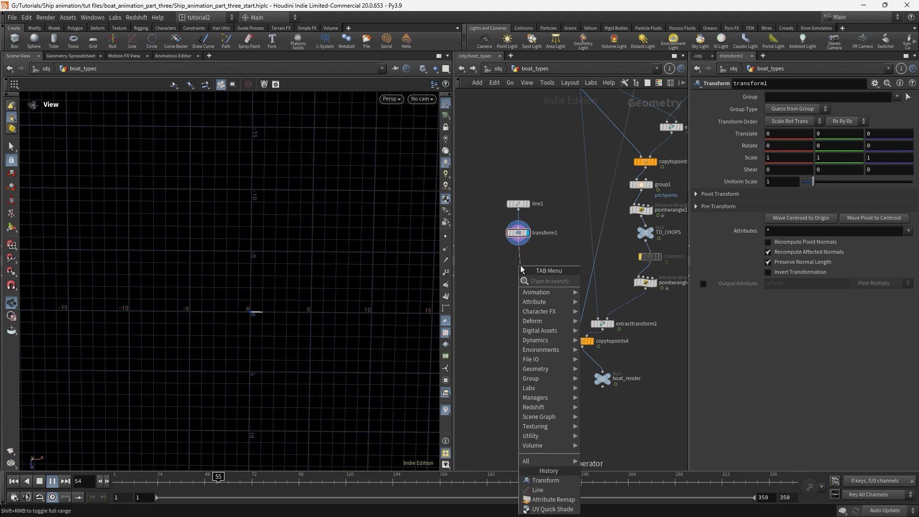
type("null")
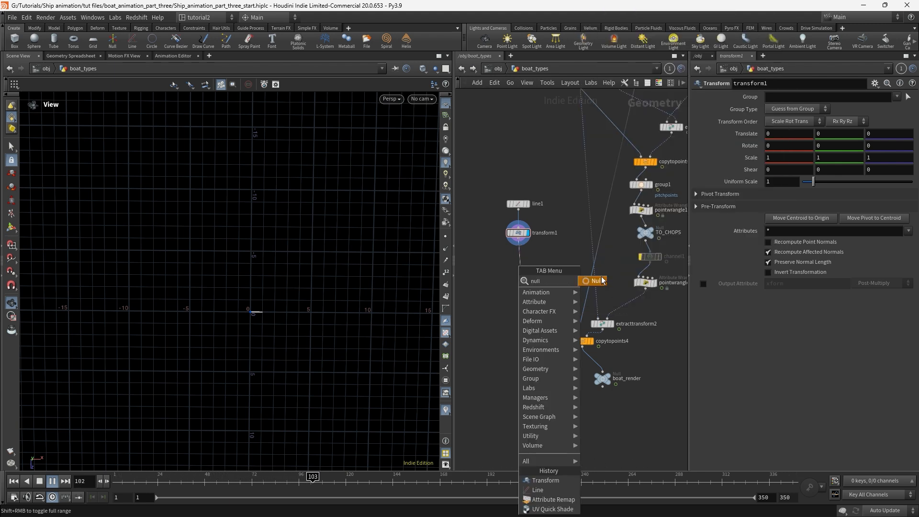
left_click(596, 283)
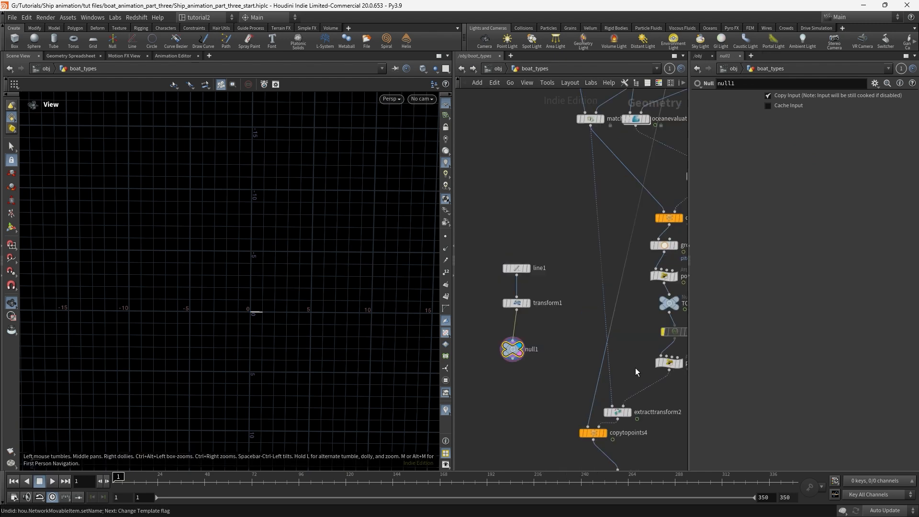
Display the output of pointwrangle2 and frame its plane in the viewport.
middle_click_drag(621, 339, 536, 300)
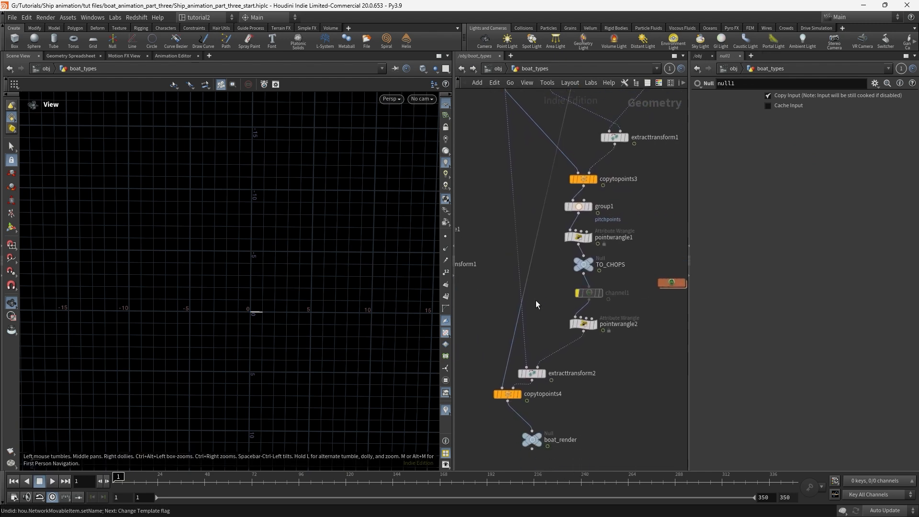
left_click(586, 325)
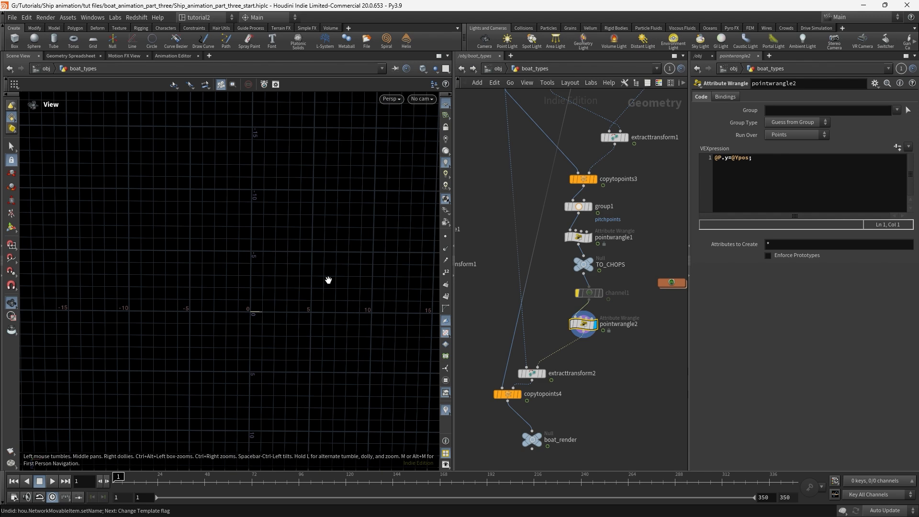
key("g")
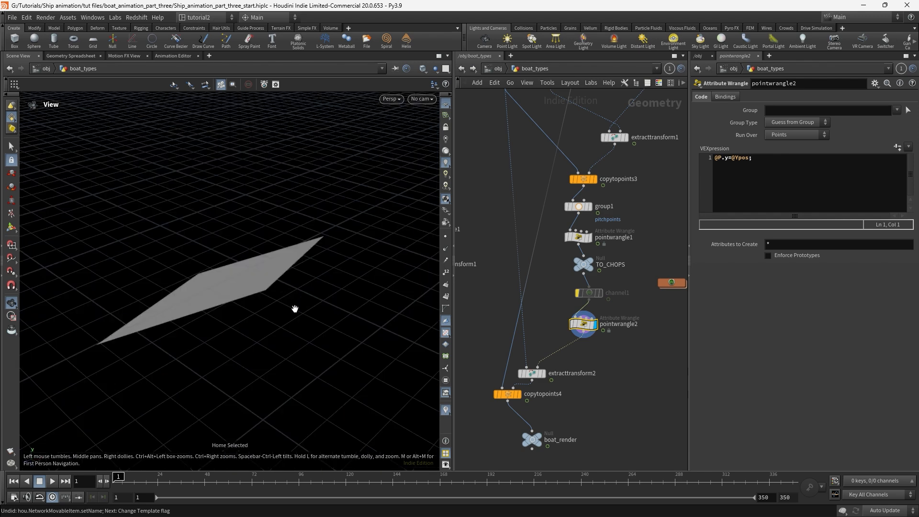
left_click_drag(294, 308, 329, 273)
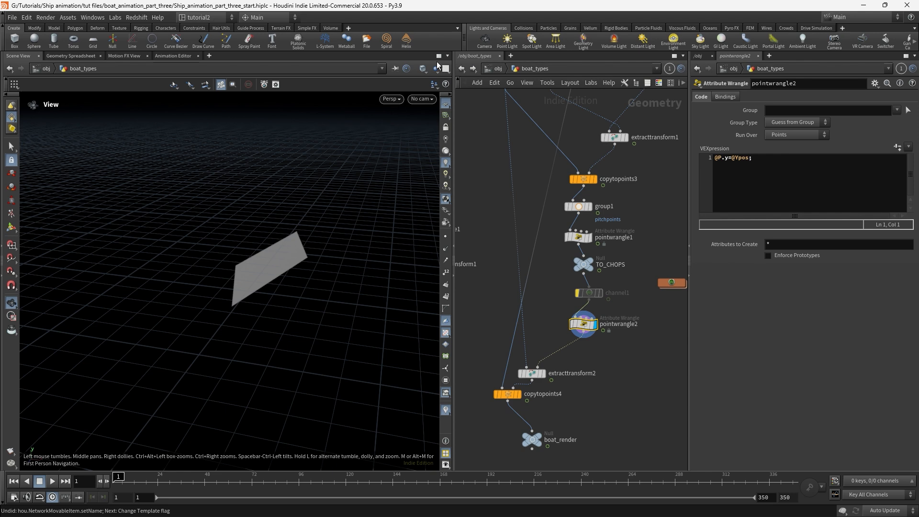
Ghost the other objects and examine how the pointwrangle2 plane sits against the ocean waves.
left_click(435, 68)
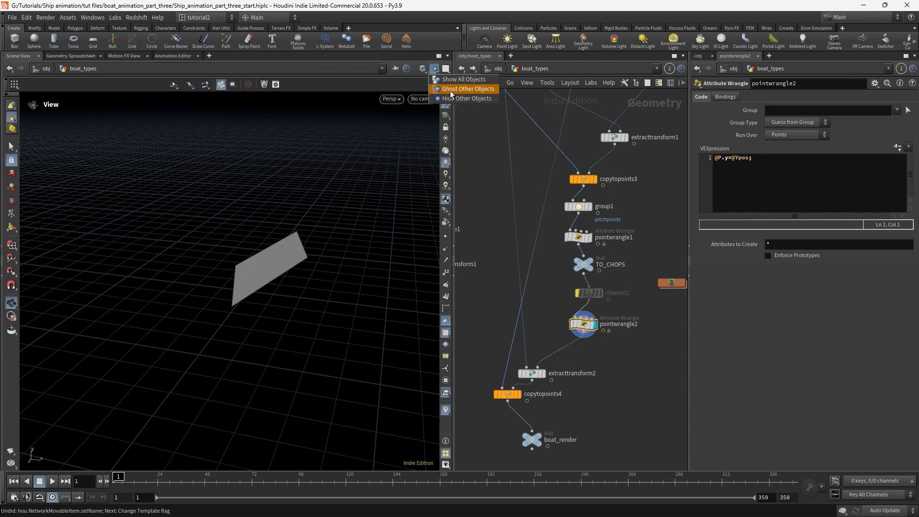
left_click(450, 89)
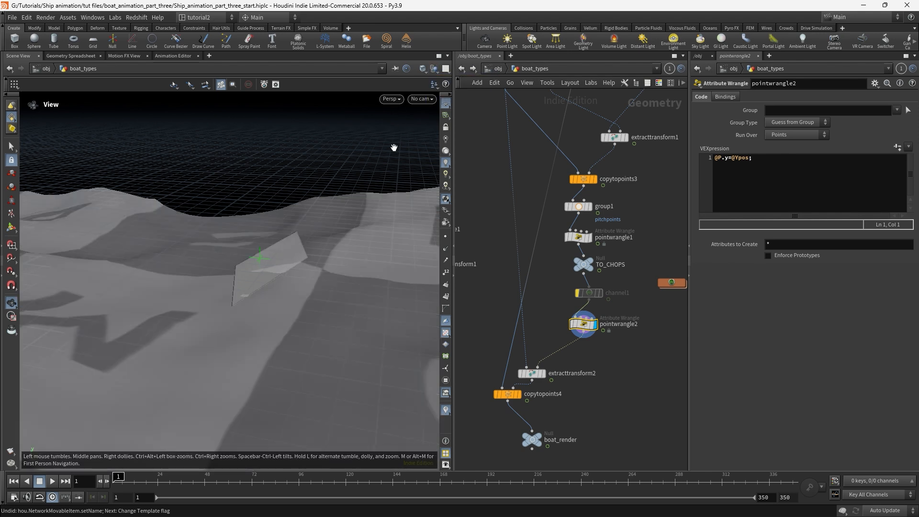
scroll(265, 341, "up", 3)
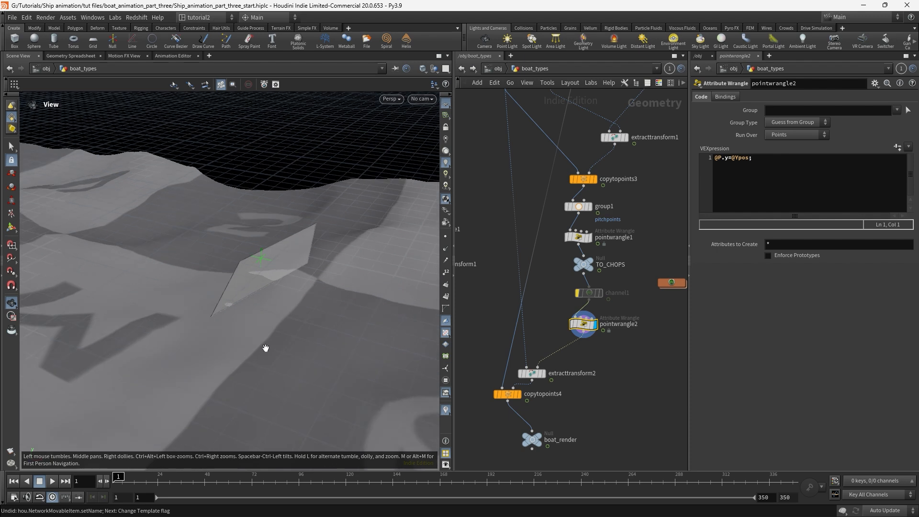
scroll(272, 298, "down", 2)
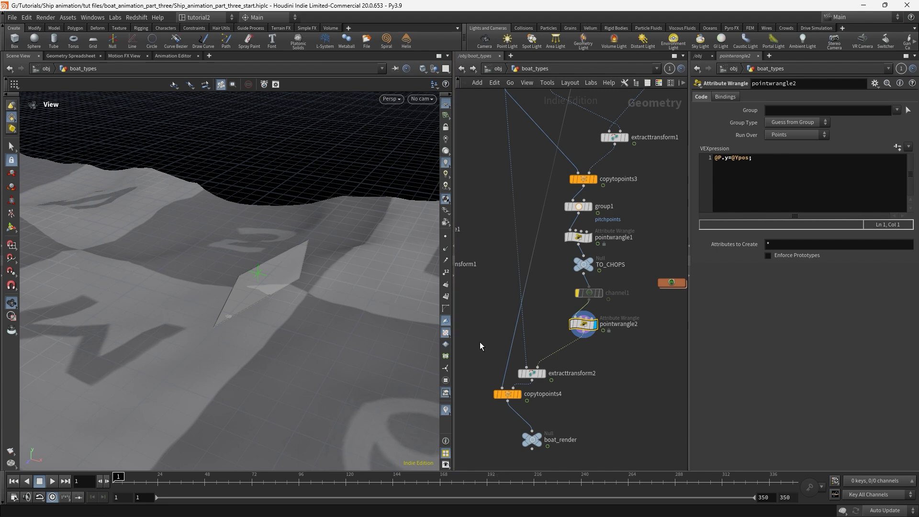
left_click_drag(244, 276, 272, 285)
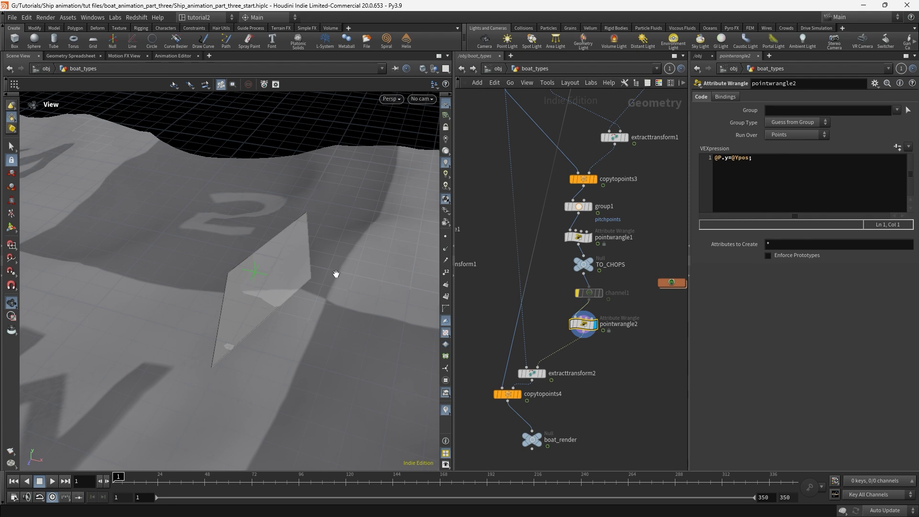
left_click_drag(322, 334, 304, 322)
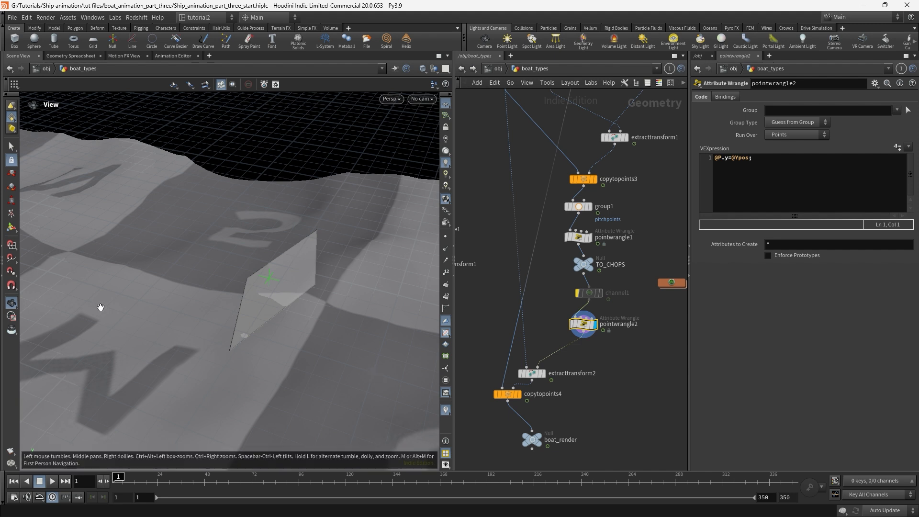
left_click_drag(282, 341, 264, 358)
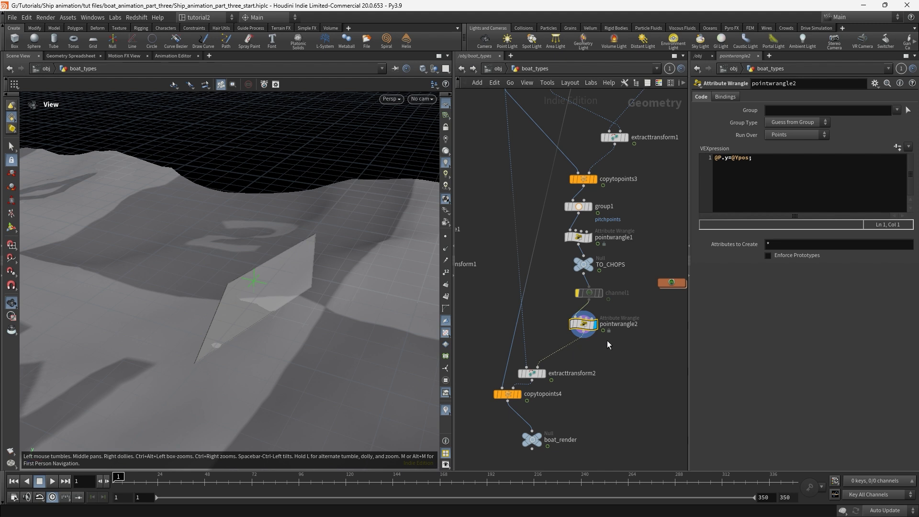
Display matchsize1 with all other objects hidden and frame its plane in the viewport.
middle_click_drag(606, 341, 612, 400)
scroll(615, 347, "down", 1)
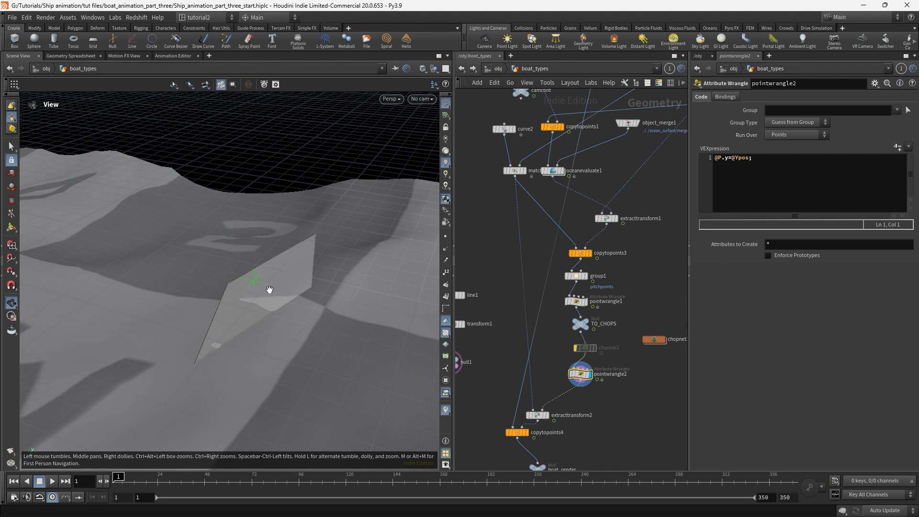
middle_click_drag(536, 255, 520, 327)
left_click(501, 247)
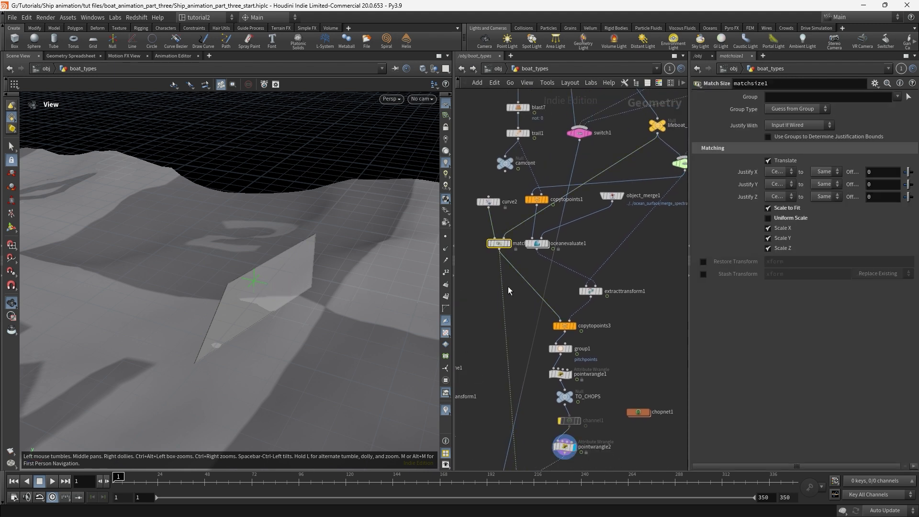
middle_click_drag(501, 247, 529, 310)
left_click(527, 307)
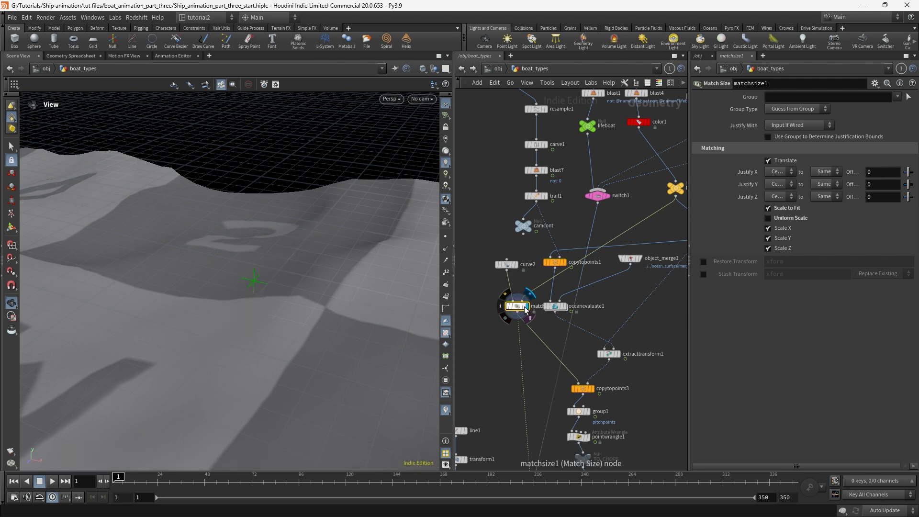
left_click(437, 68)
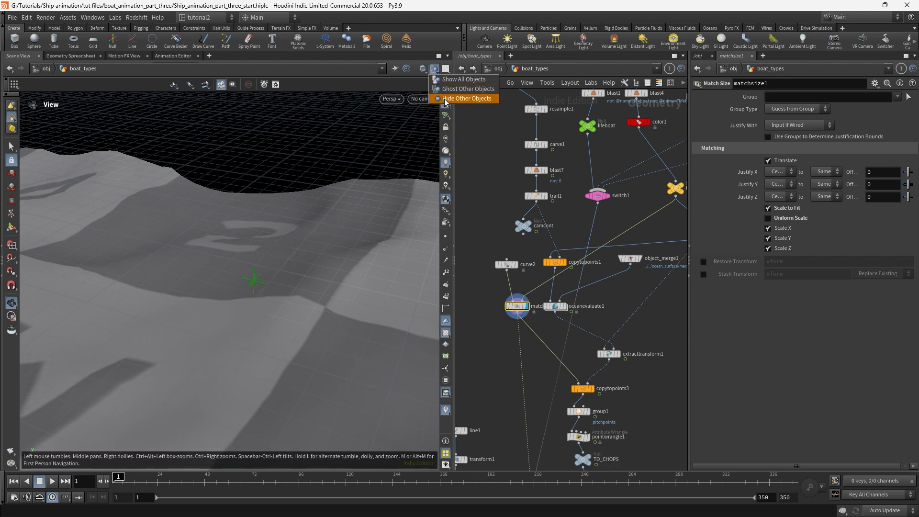
left_click(445, 99)
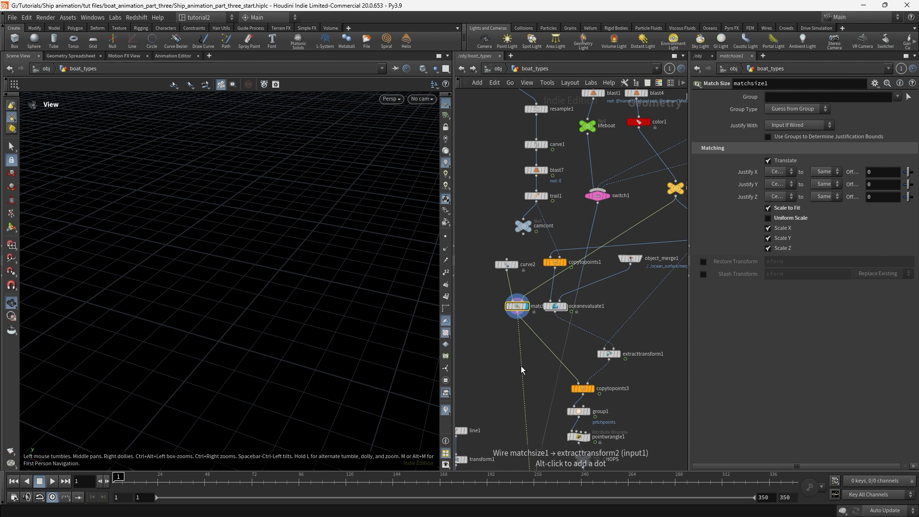
key("g")
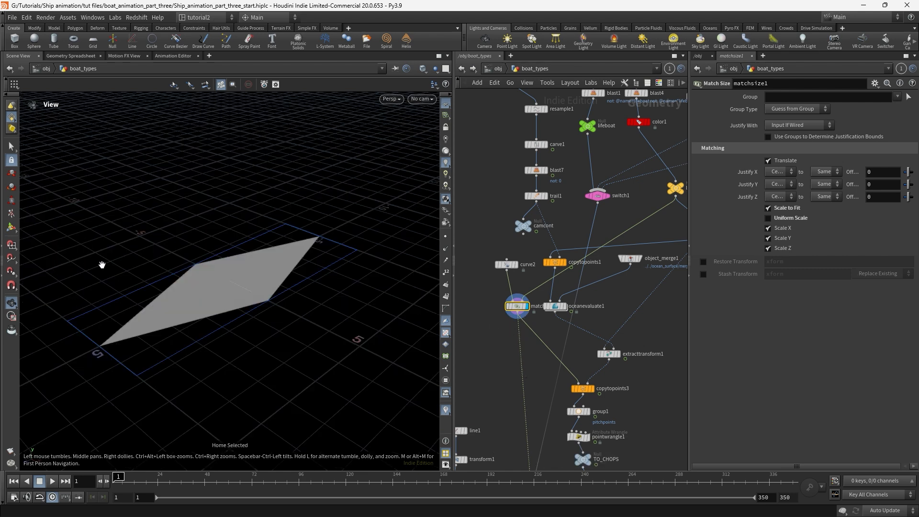
left_click_drag(197, 306, 226, 311)
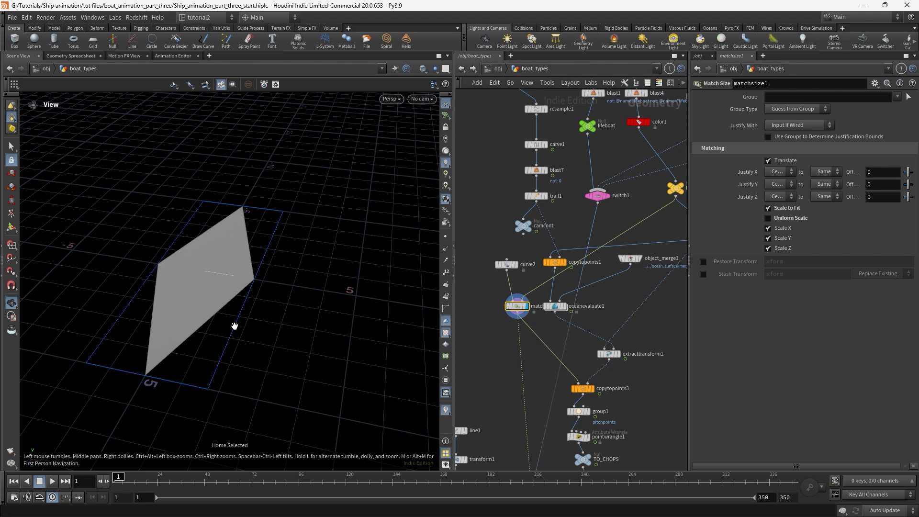
middle_click_drag(230, 328, 274, 298)
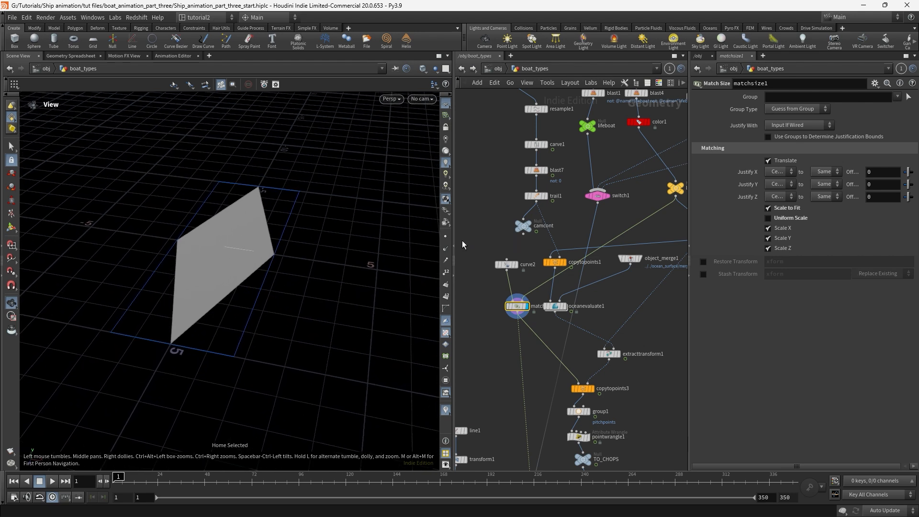
Turn on the display of points and point numbers and inspect the corners of the matchsize1 plane.
left_click(447, 237)
left_click(446, 272)
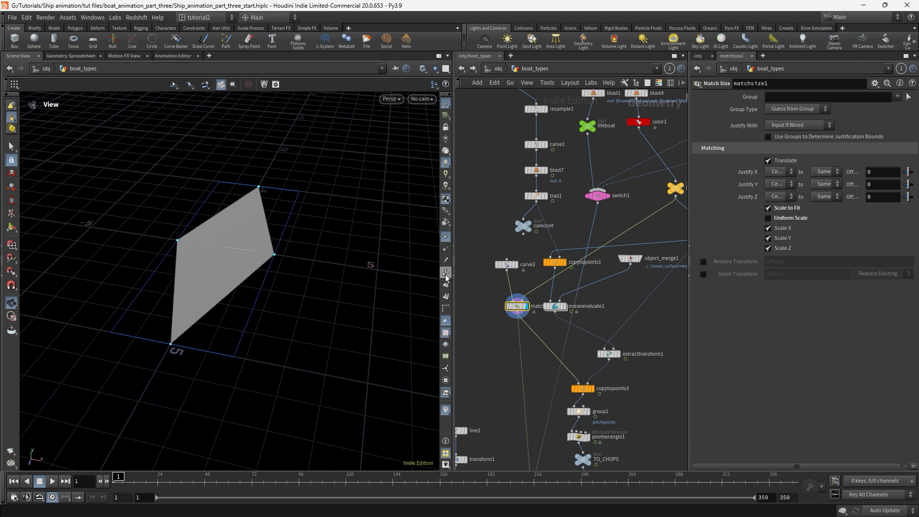
left_click_drag(249, 313, 230, 328)
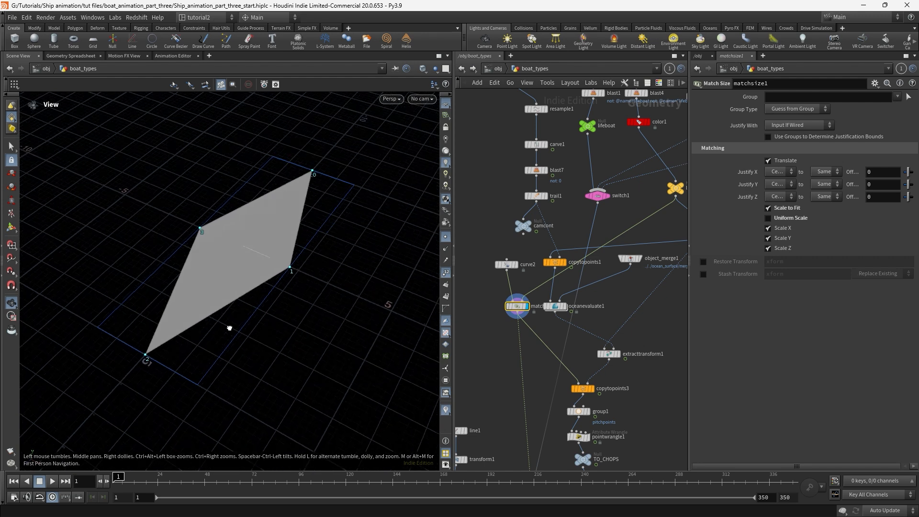
scroll(247, 313, "up", 4)
scroll(248, 312, "down", 1)
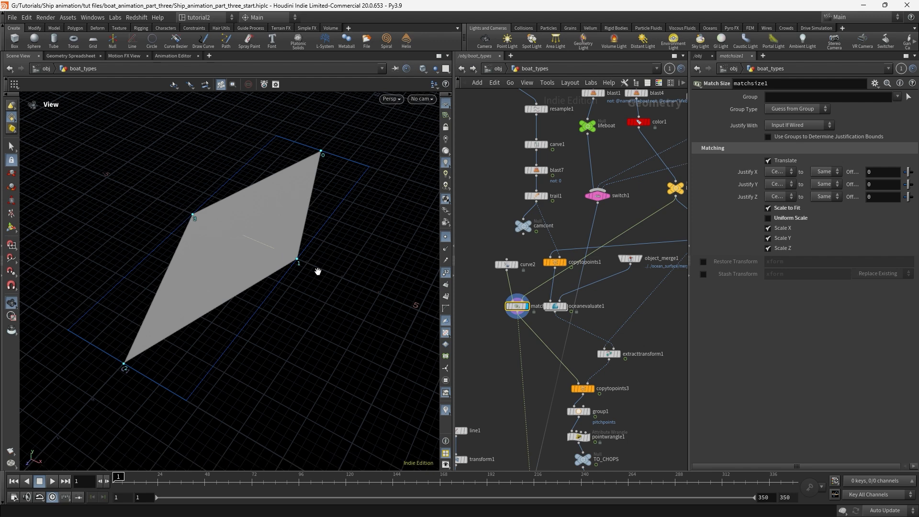
Place an Add node beside curve2 in the boat_types network.
mouse_move(523, 310)
key("Tab")
type("ADD")
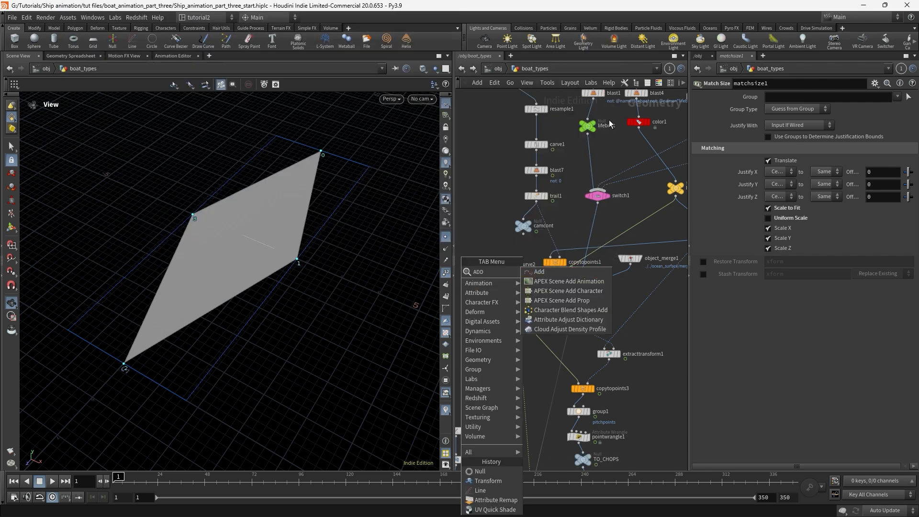
left_click(545, 272)
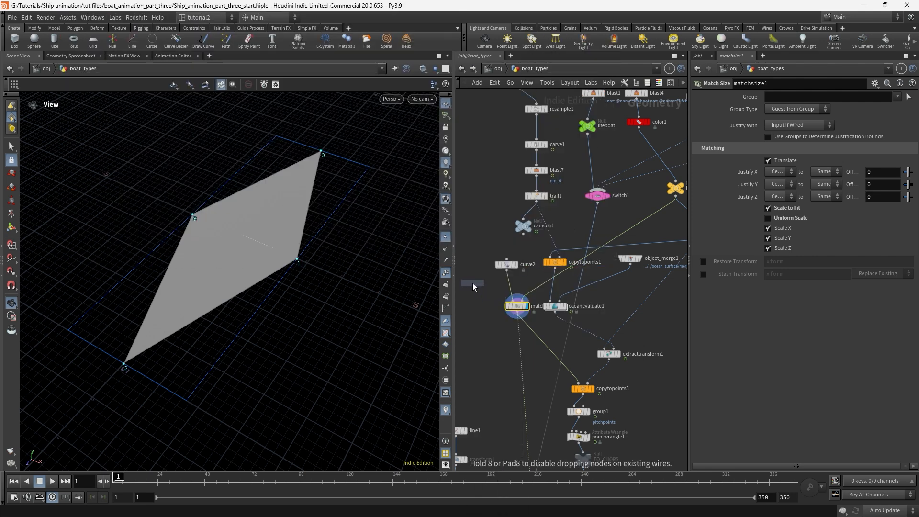
left_click(471, 284)
Insert a Merge node between curve2 and matchsize1, with the Add node moved up beside curve2.
key("Tab")
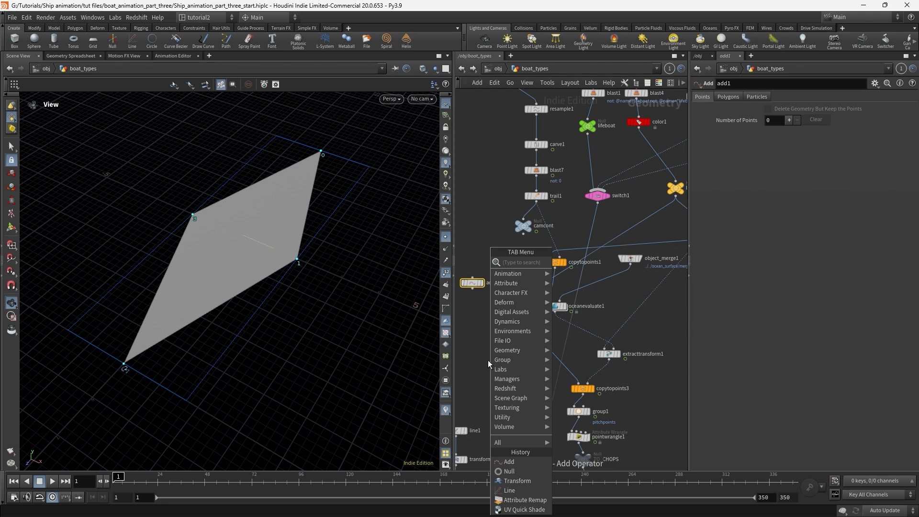
type("MERG")
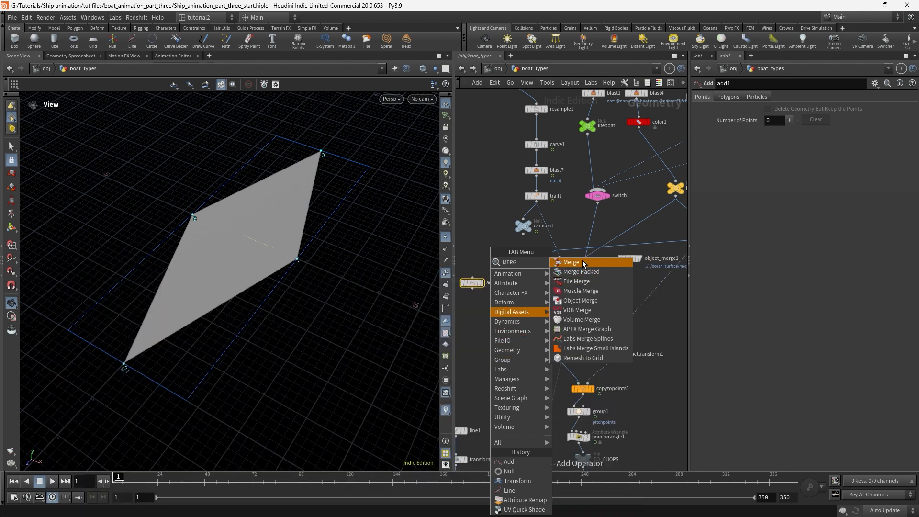
left_click(583, 264)
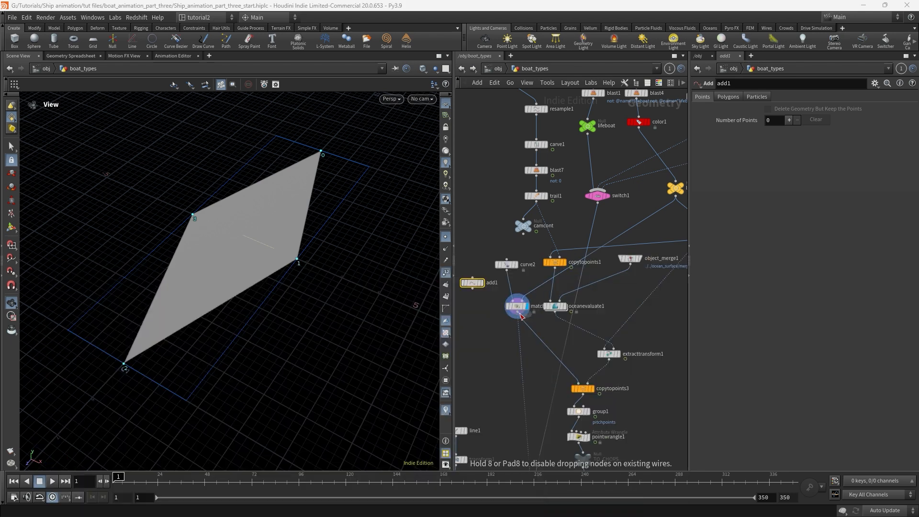
left_click(511, 287)
left_click_drag(473, 284, 477, 261)
left_click(477, 275)
left_click(477, 262)
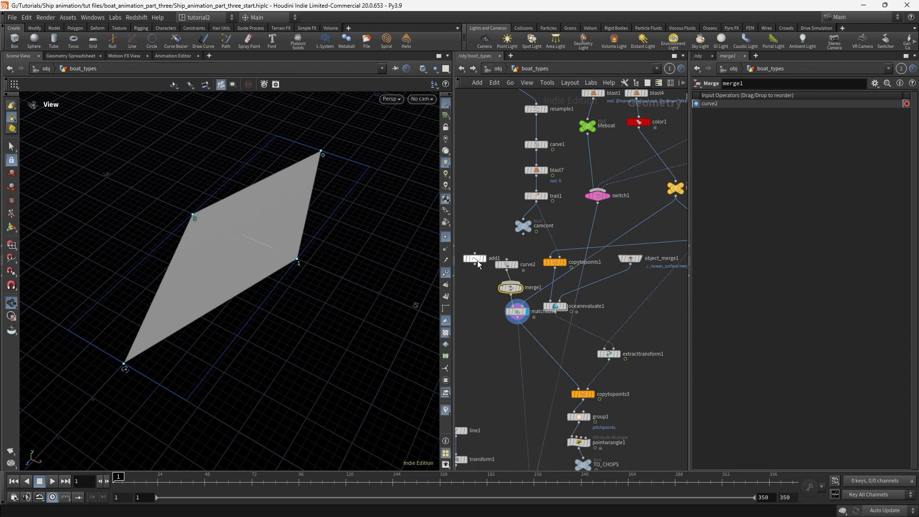
Wire add1 into merge1 as a second input and set its number of points to 1.
left_click(475, 264)
left_click(508, 282)
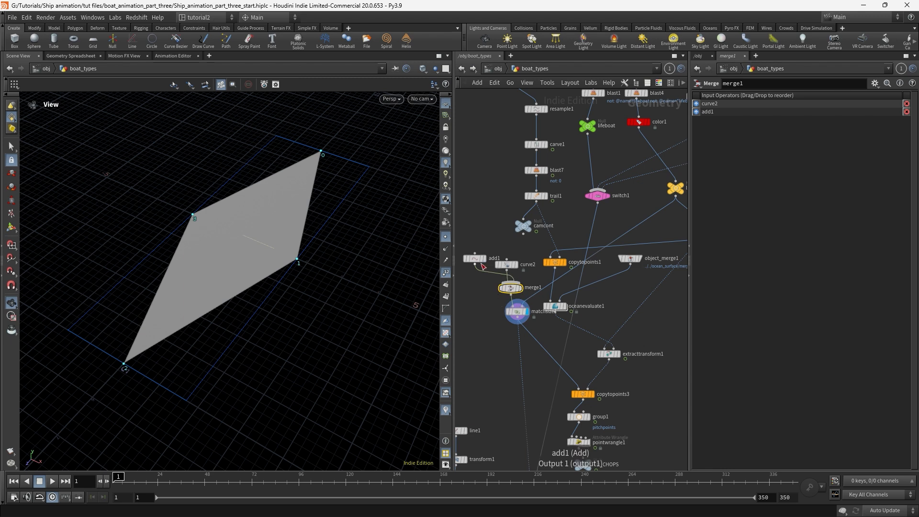
left_click(474, 259)
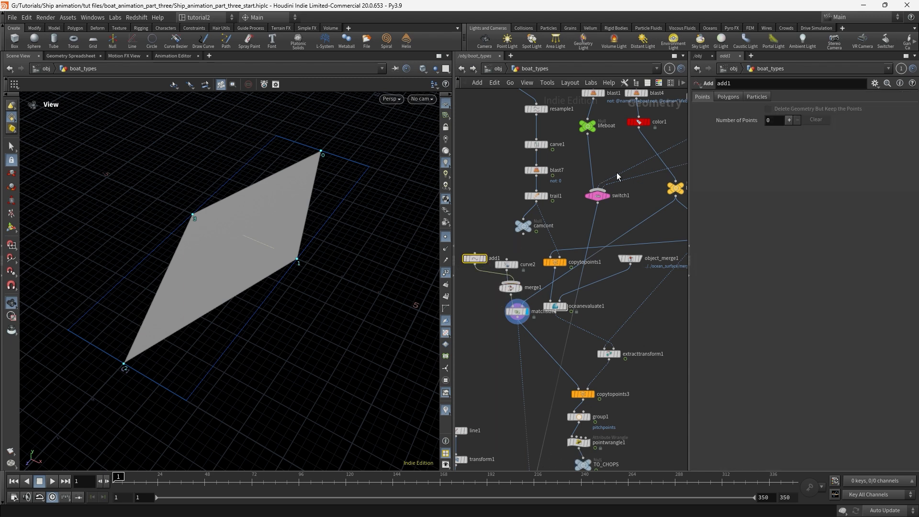
left_click(789, 120)
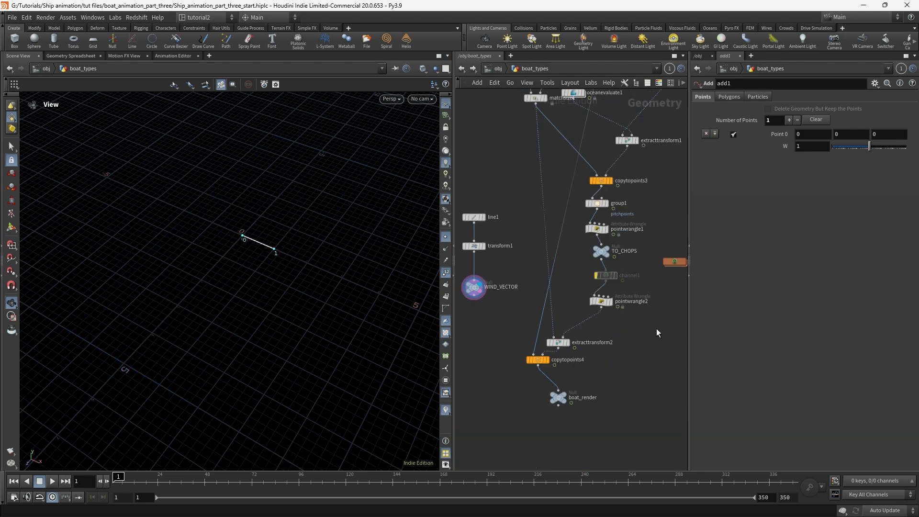
Display pointwrangle2 through cam1 and play the timeline to check the motion of the plane and its centre point.
middle_click_drag(656, 328, 661, 333)
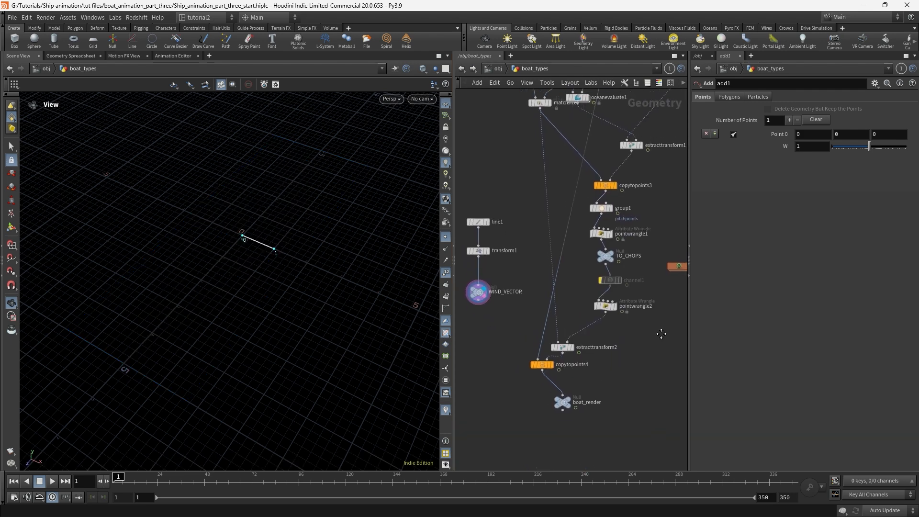
left_click(606, 309)
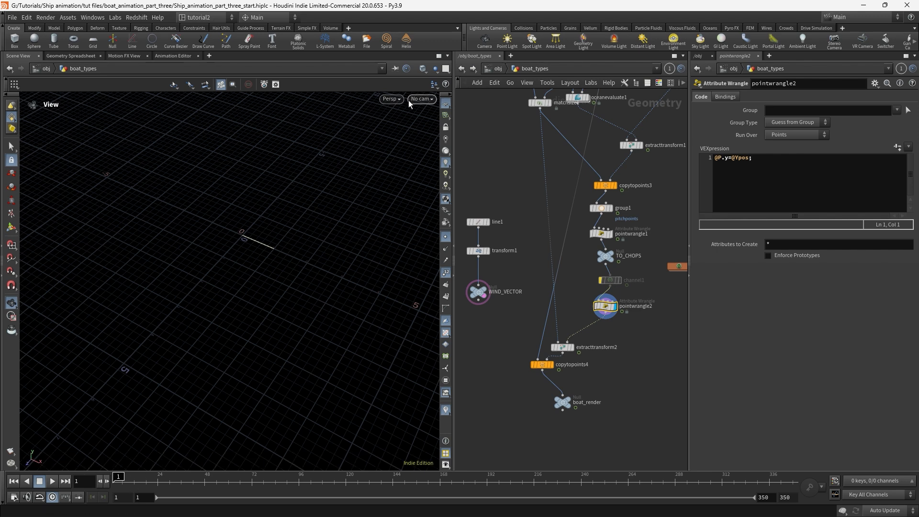
left_click(420, 101)
left_click(430, 143)
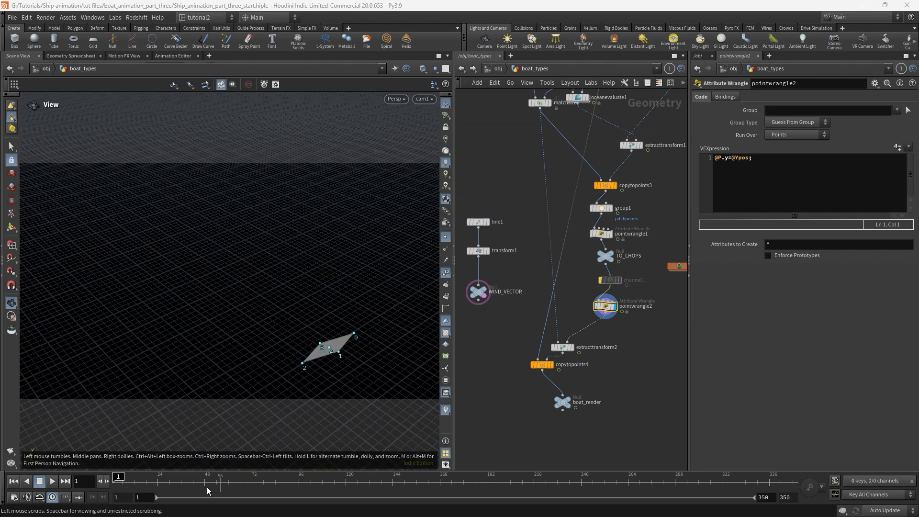
left_click(51, 481)
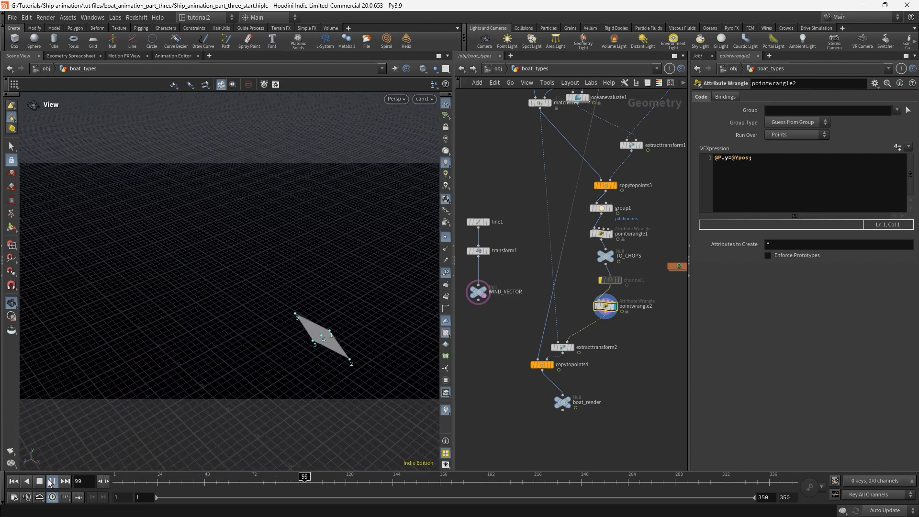
left_click_drag(200, 487, 133, 490)
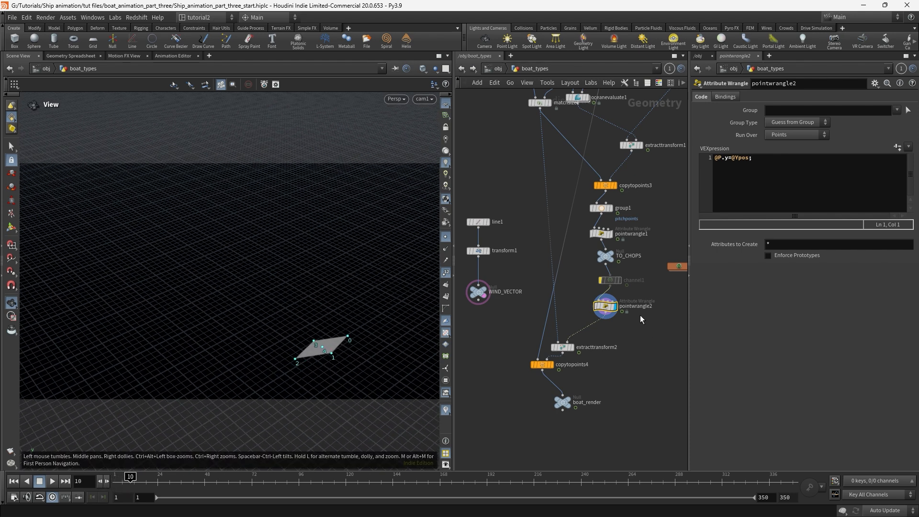
Insert a Point VOP between pointwrangle2 and extracttransform2, and wire WIND_VECTOR into it.
left_click_drag(606, 308, 606, 307)
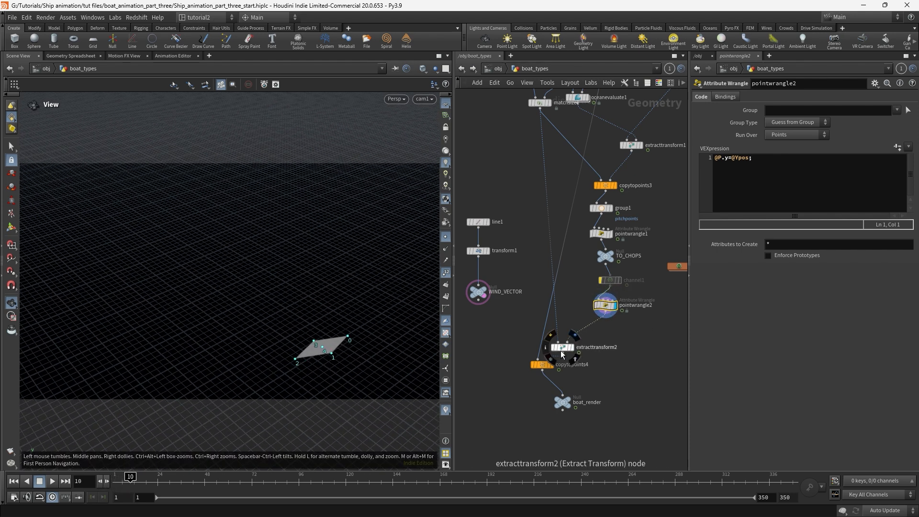
left_click_drag(565, 353, 542, 381, "shift")
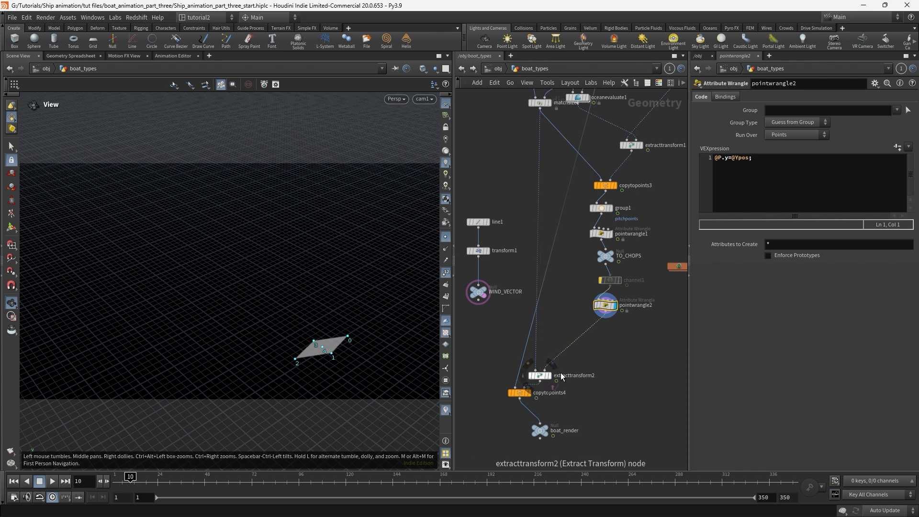
key("Tab")
type("P")
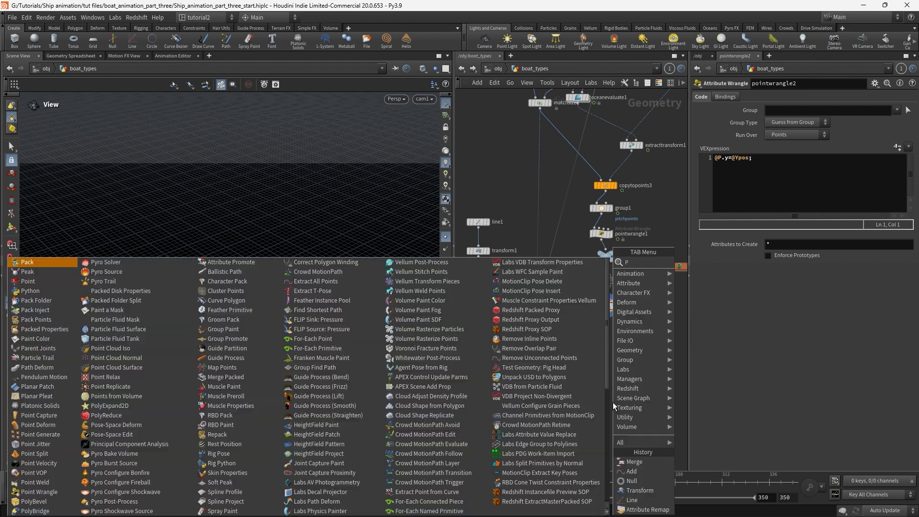
type("OI V")
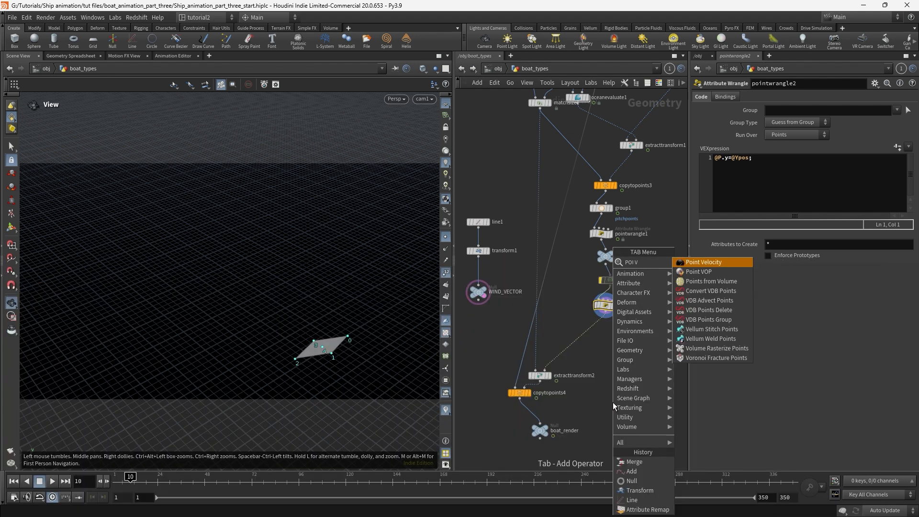
left_click(722, 268)
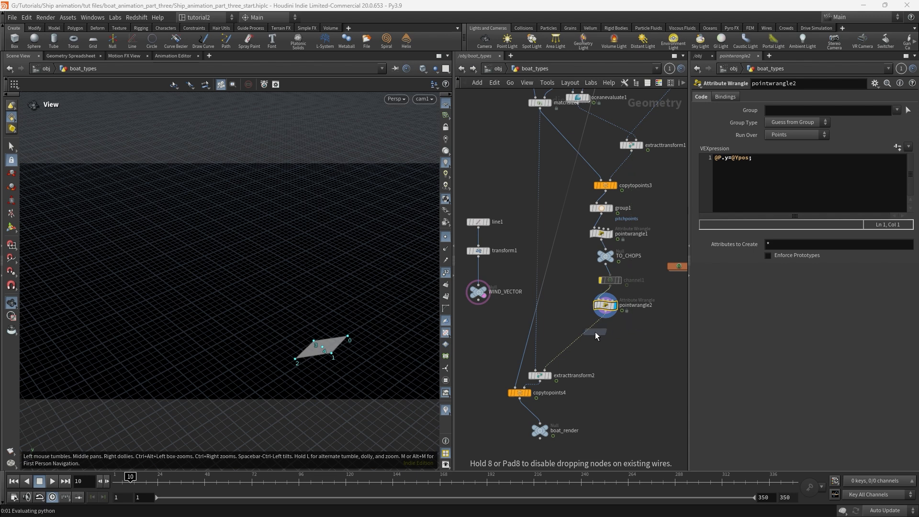
left_click(591, 331)
left_click_drag(594, 333, 604, 343)
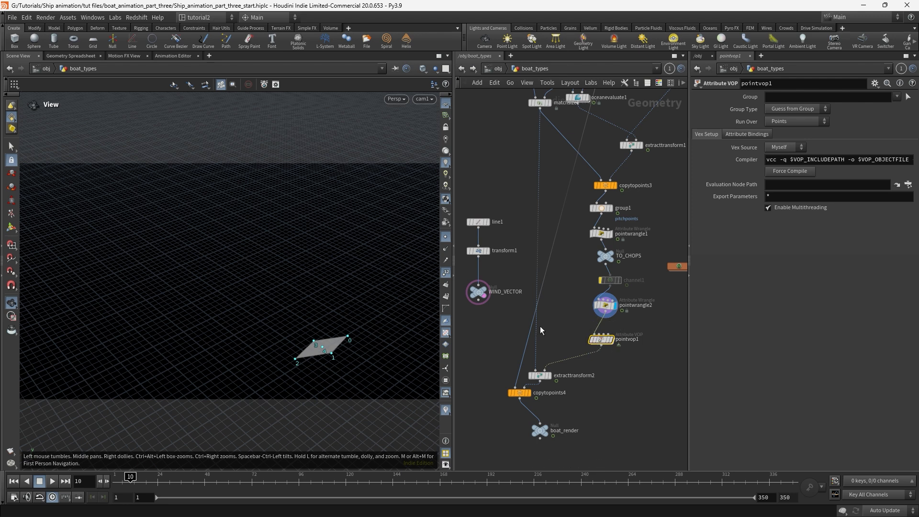
left_click_drag(478, 300, 593, 336)
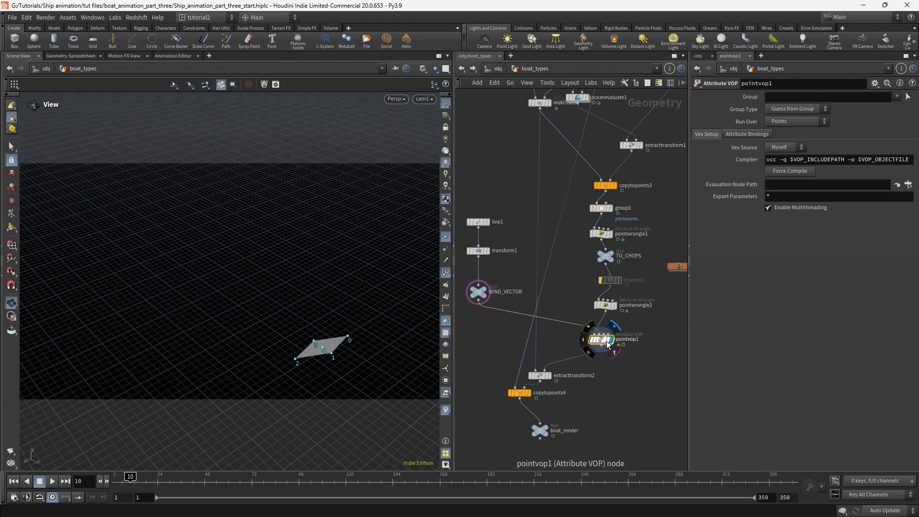
Inside pointvop1, place a Get Attribute node between the global parameters and output nodes.
double_click(601, 340)
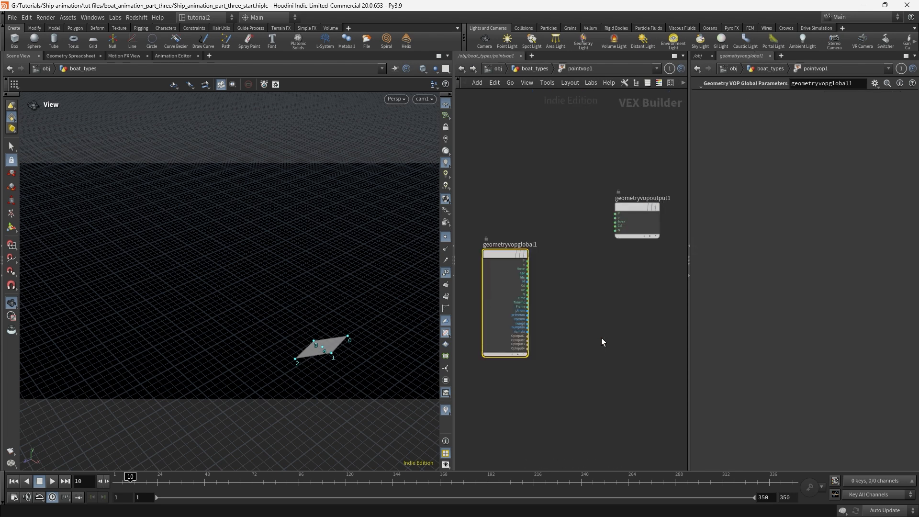
left_click_drag(511, 255, 514, 209)
key("Tab")
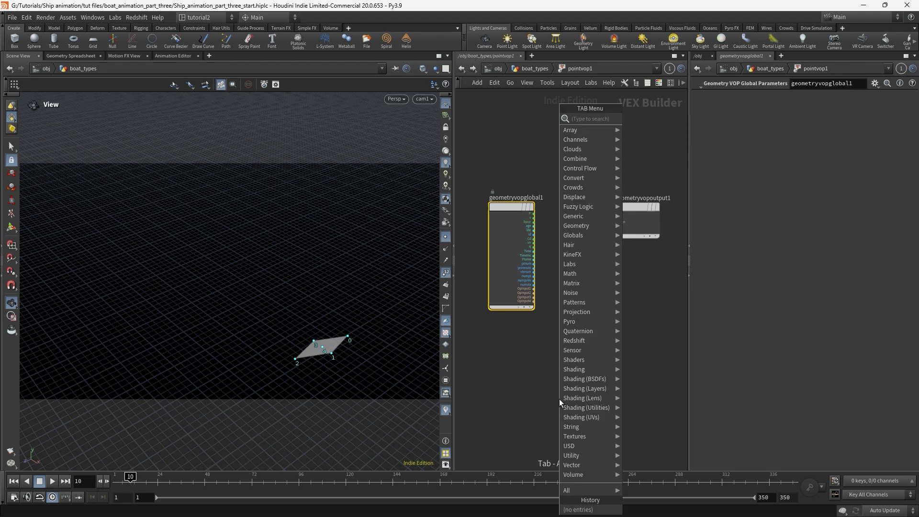
type("GET")
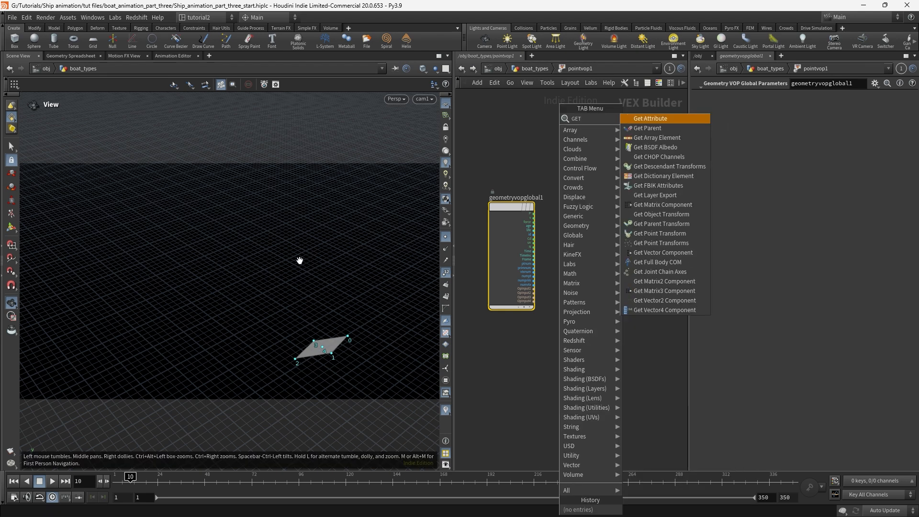
left_click(650, 119)
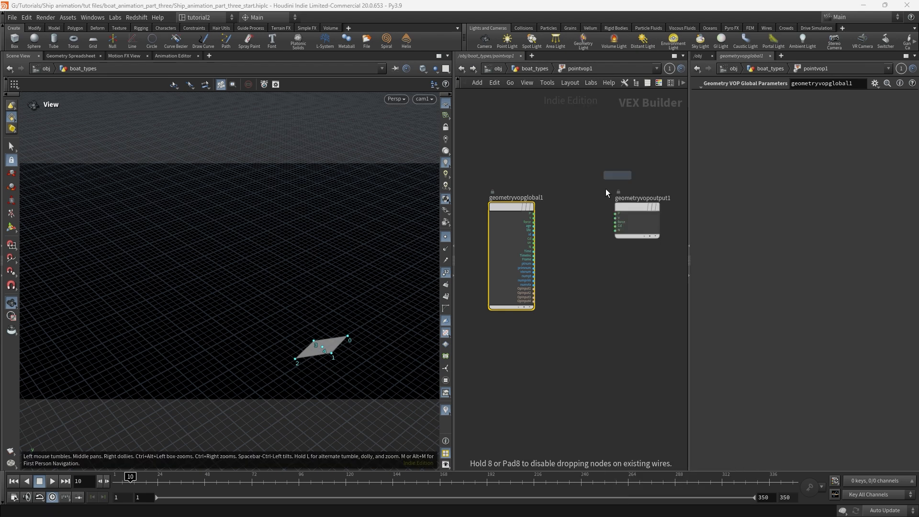
left_click(578, 280)
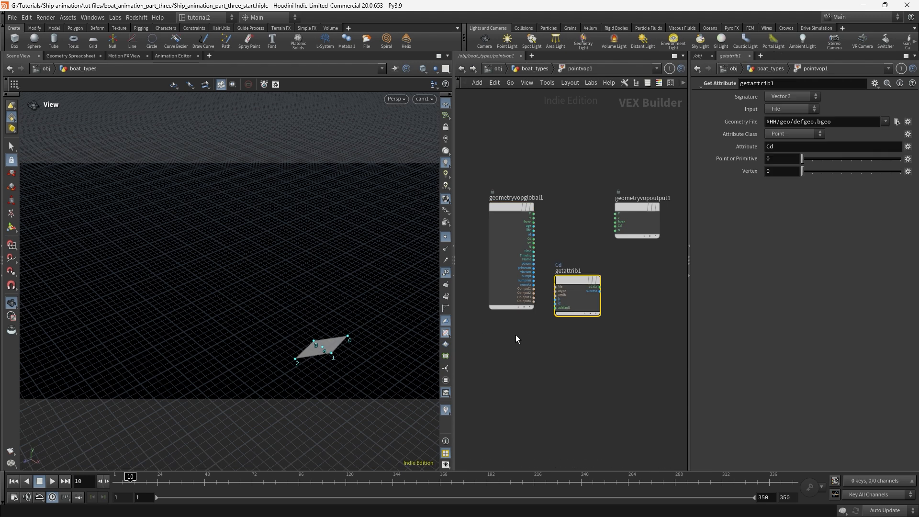
scroll(535, 359, "up", 2)
middle_click_drag(536, 359, 499, 396)
mouse_move(564, 283)
left_mouse_down()
mouse_move(594, 275)
mouse_move(579, 279)
left_mouse_up()
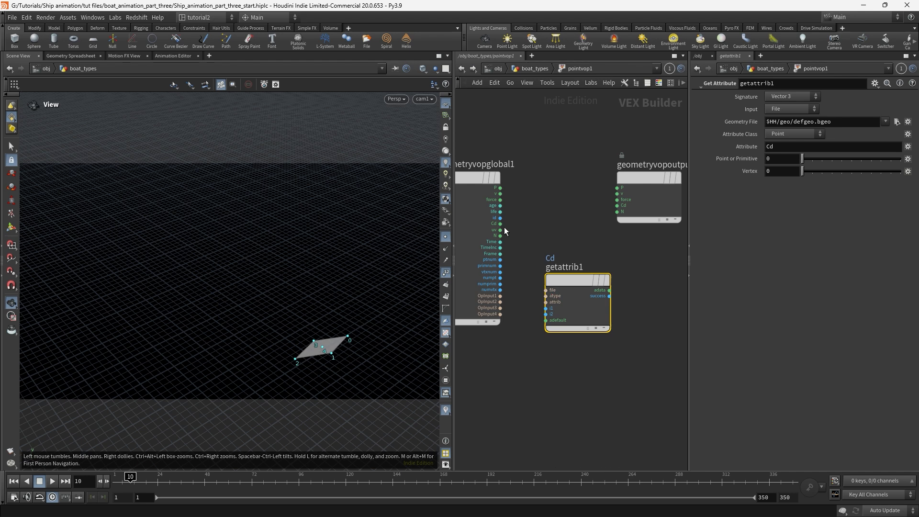
Feed OpInput1 into the Get Attribute node's file input and set the attribute to P.
left_click_drag(500, 296, 537, 292)
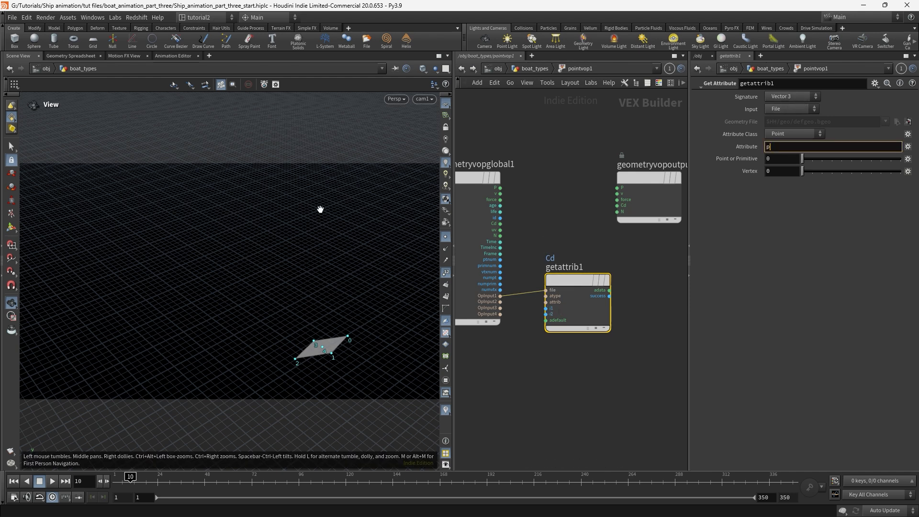
key("Return")
left_click(784, 148)
type("P")
left_click(642, 291)
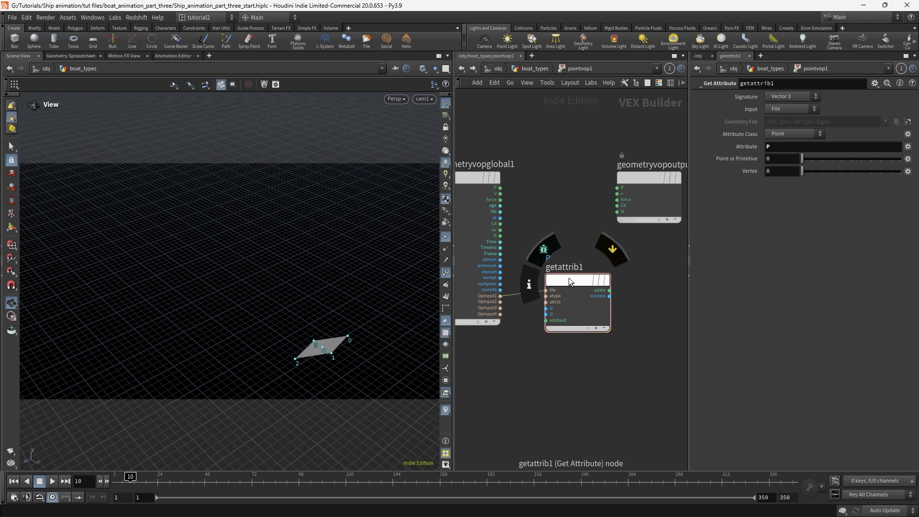
Connect ptnum from the global parameters to the i1 input of getattrib1.
left_click_drag(568, 278, 573, 273)
left_click_drag(550, 301, 500, 259)
middle_click_drag(604, 384, 579, 393)
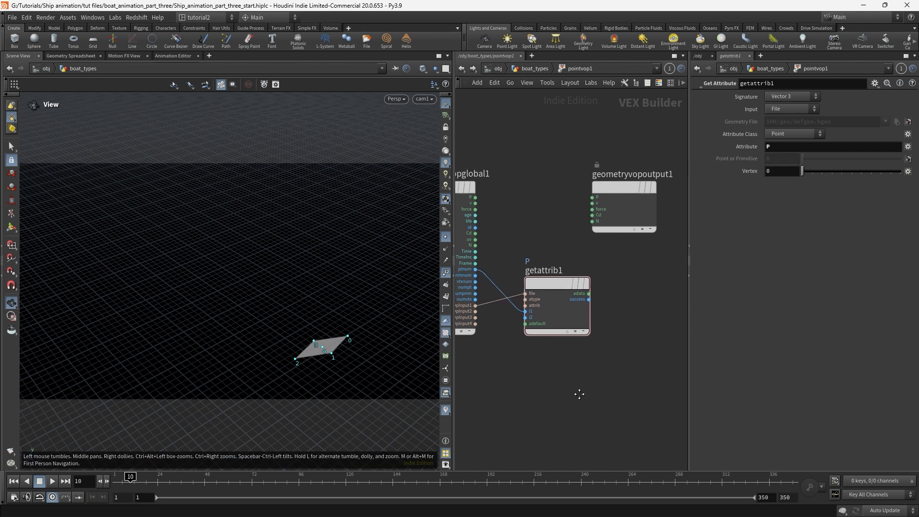
Add a Bind Export node connected to the attribute value output of getattrib1.
scroll(579, 393, "down", 4)
mouse_move(553, 304)
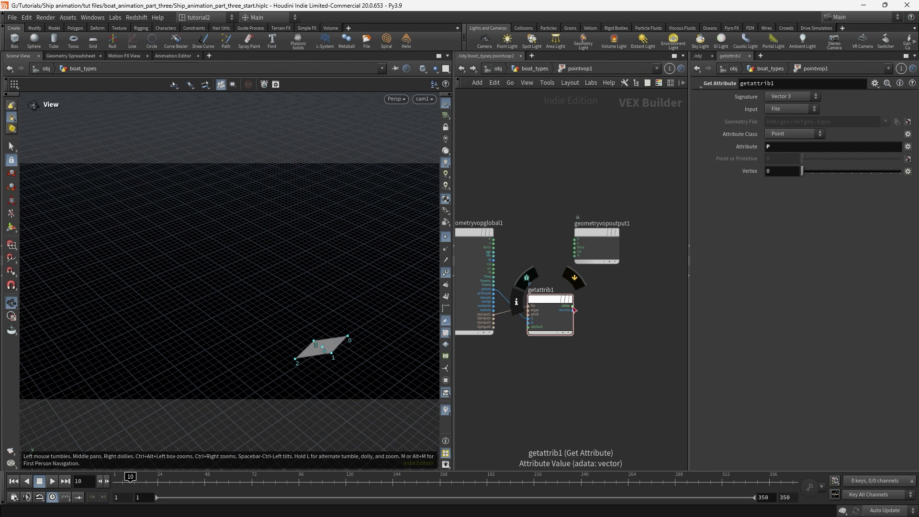
left_click_drag(573, 310, 595, 343)
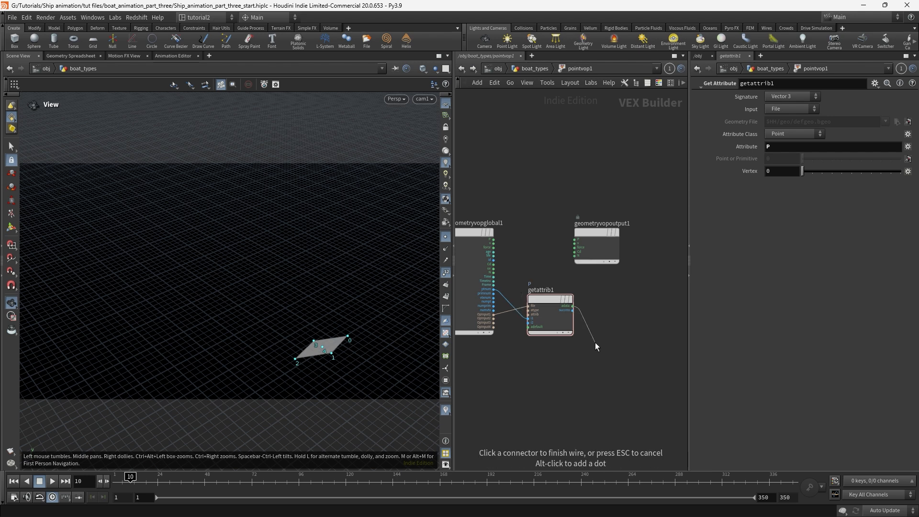
key("Tab")
type("BIN")
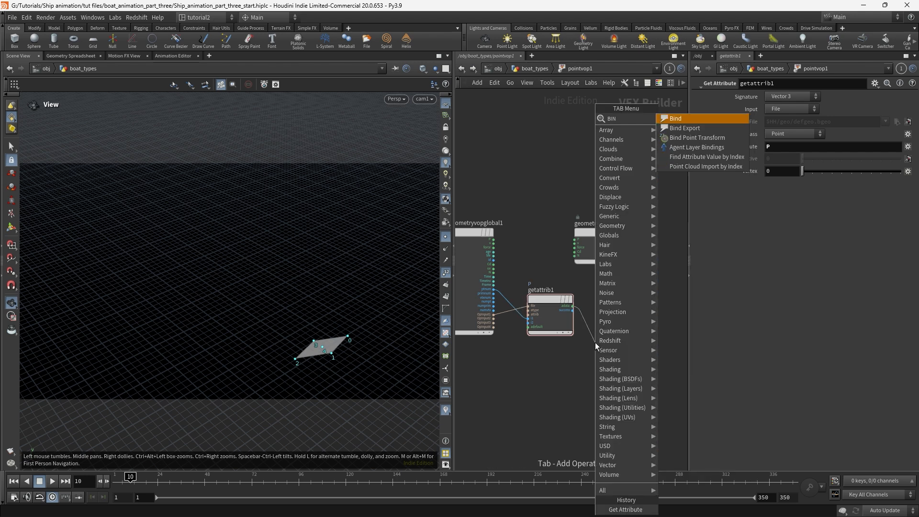
type("D EXP")
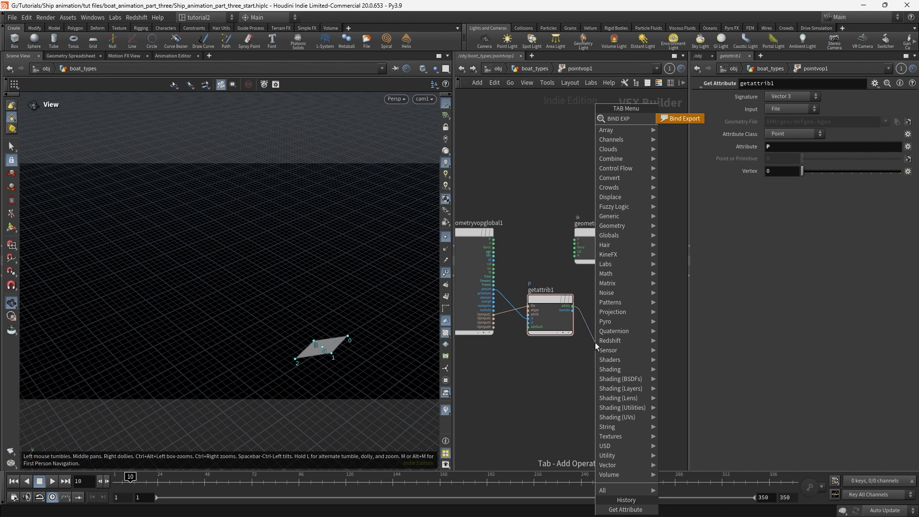
left_click(685, 119)
left_click(638, 354)
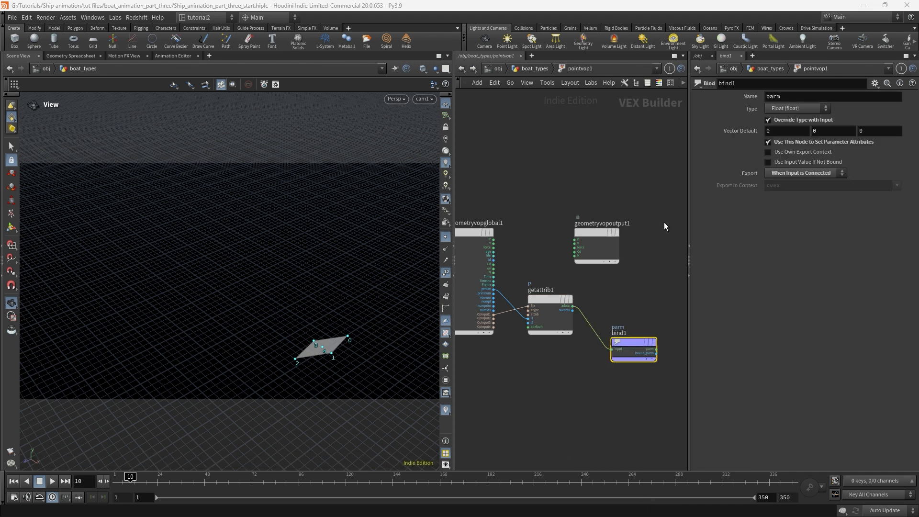
Line up bind1 beside getattrib1 and name its exported attribute TESTDATA.
left_click_drag(630, 344, 627, 310)
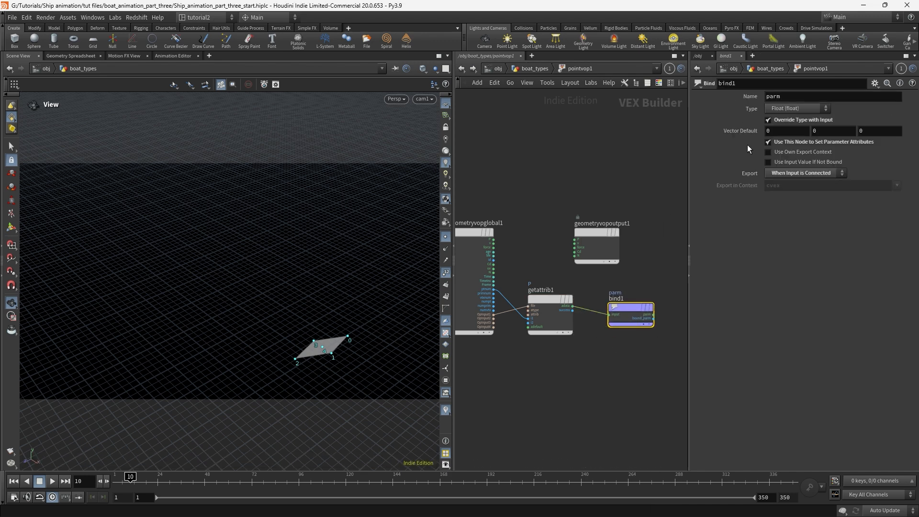
double_click(791, 94)
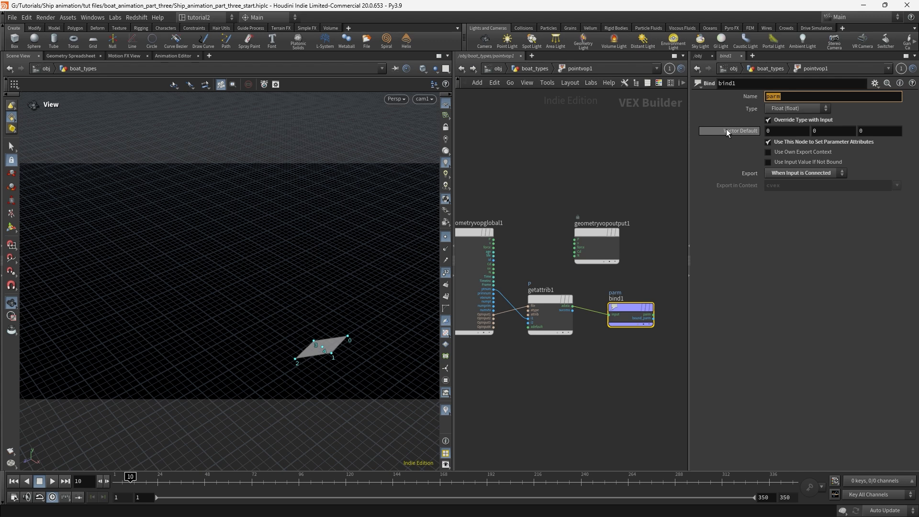
type("TESTDATA")
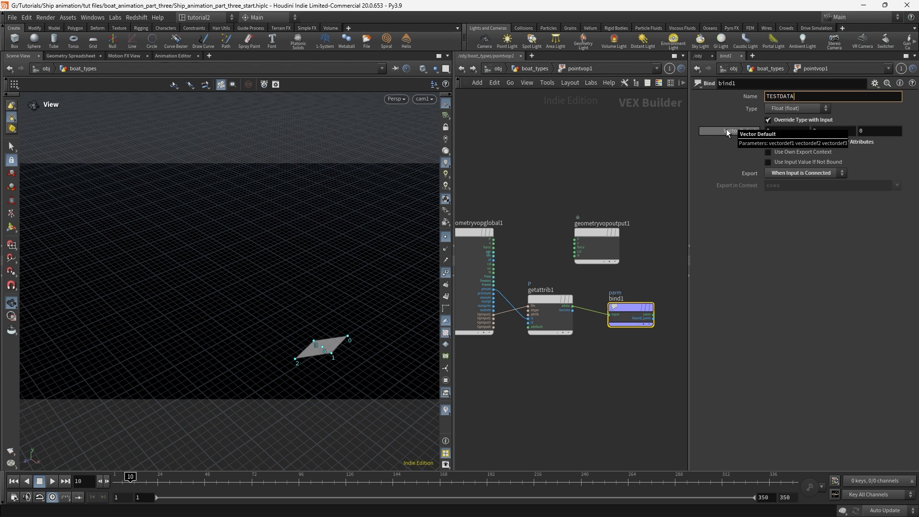
key("Return")
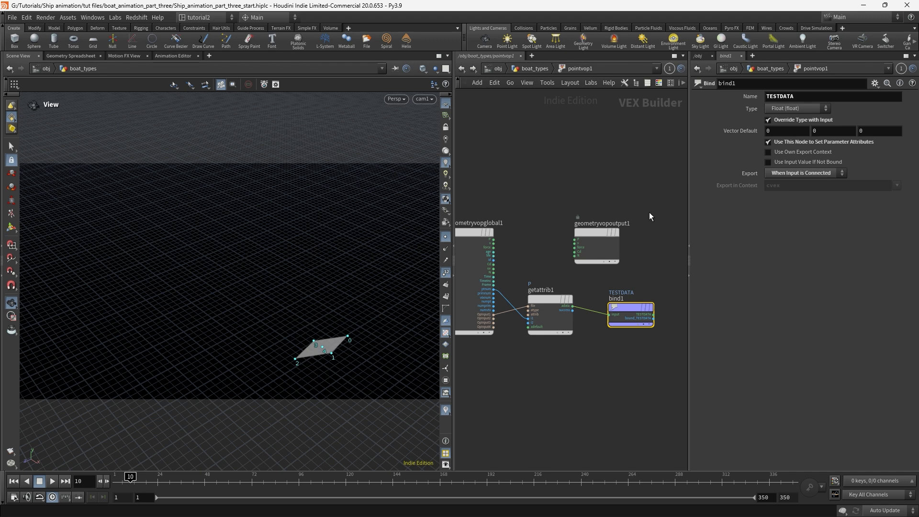
middle_click_drag(553, 370, 569, 368)
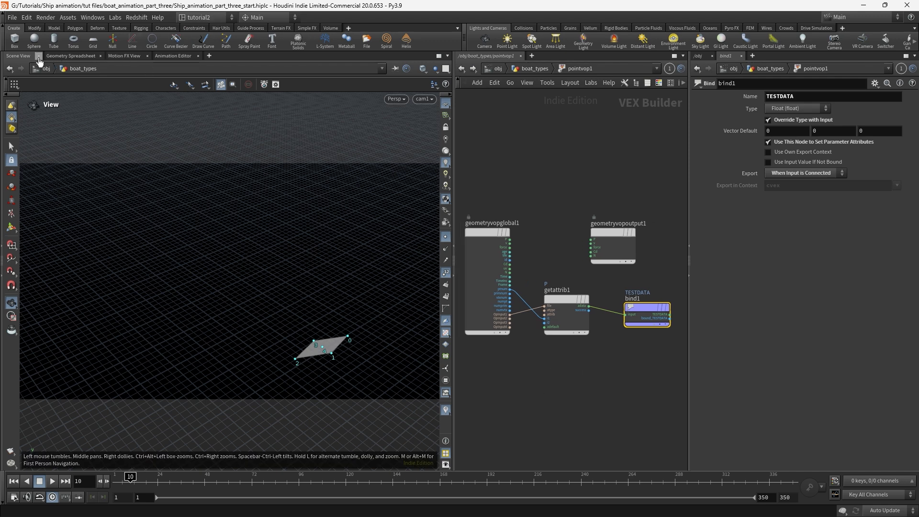
Split the scene view pane into an upper and a lower pane.
left_click(210, 56)
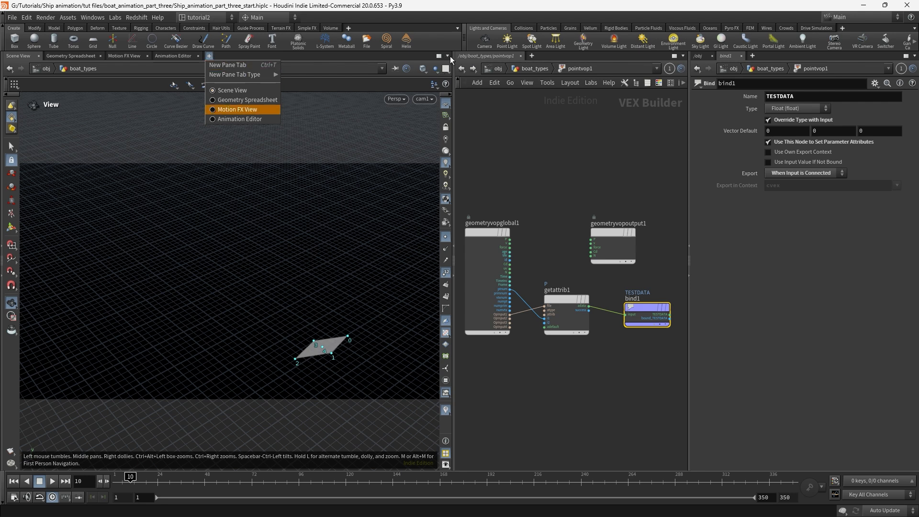
left_click(448, 57)
left_click(447, 56)
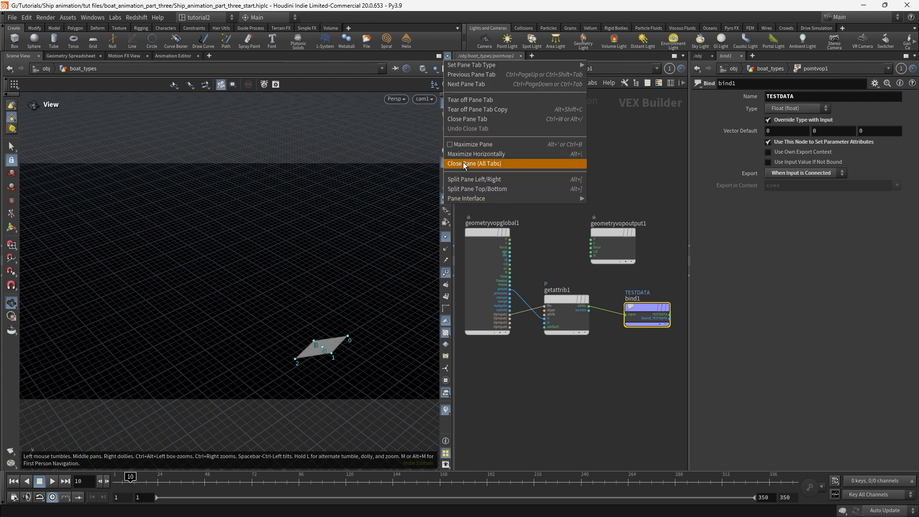
left_click(469, 188)
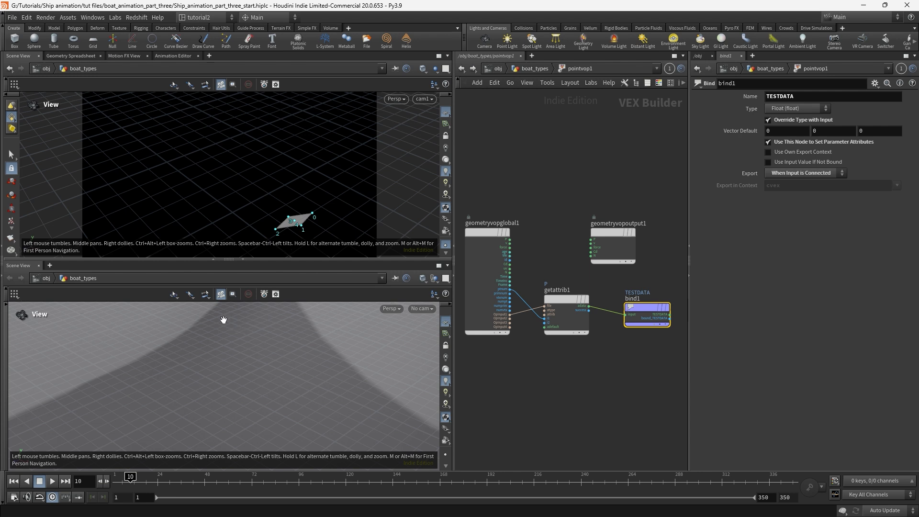
Add a Geometry Spreadsheet to the new lower pane.
left_click(50, 265)
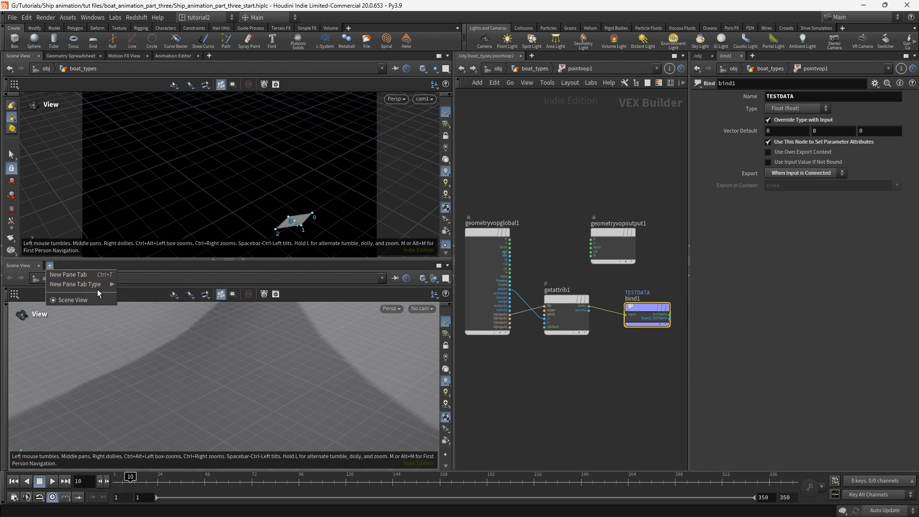
left_click(172, 260)
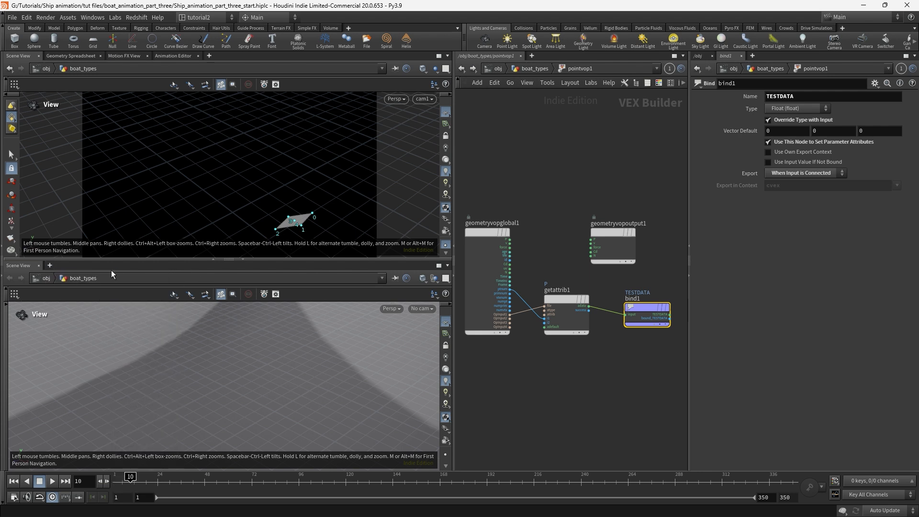
left_click(51, 265)
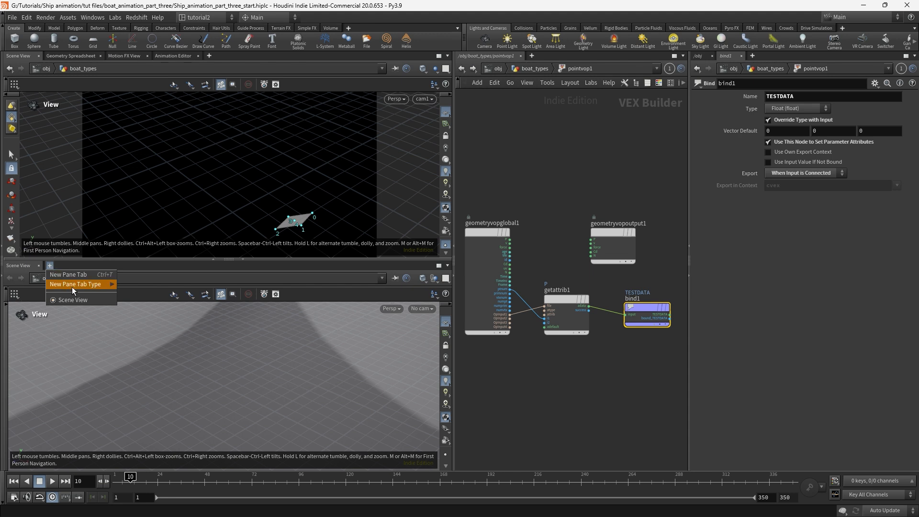
mouse_move(72, 285)
mouse_move(142, 389)
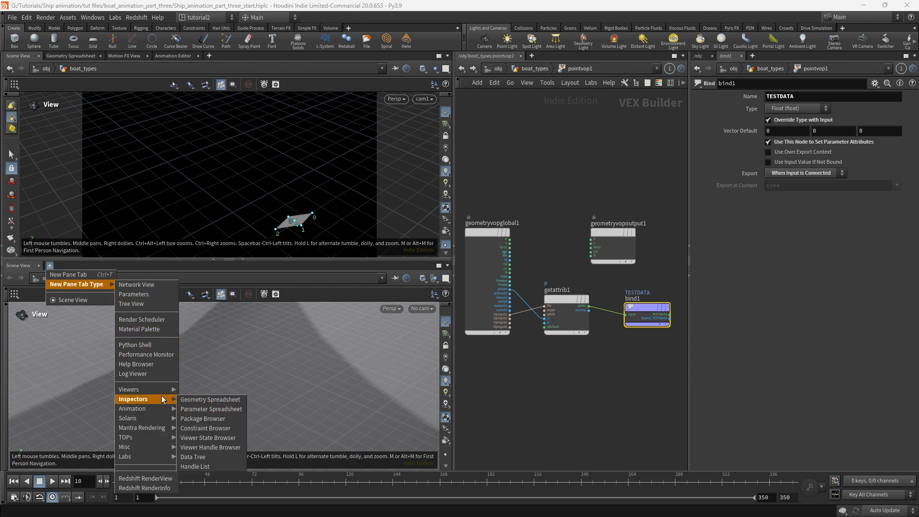
left_click(206, 401)
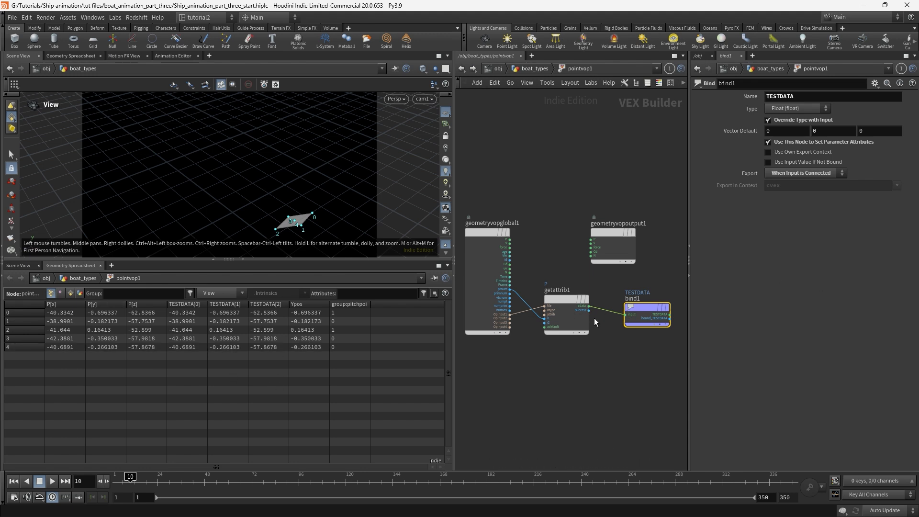
Duplicate getattrib1 directly below the original, keeping its input connections.
left_click(564, 306)
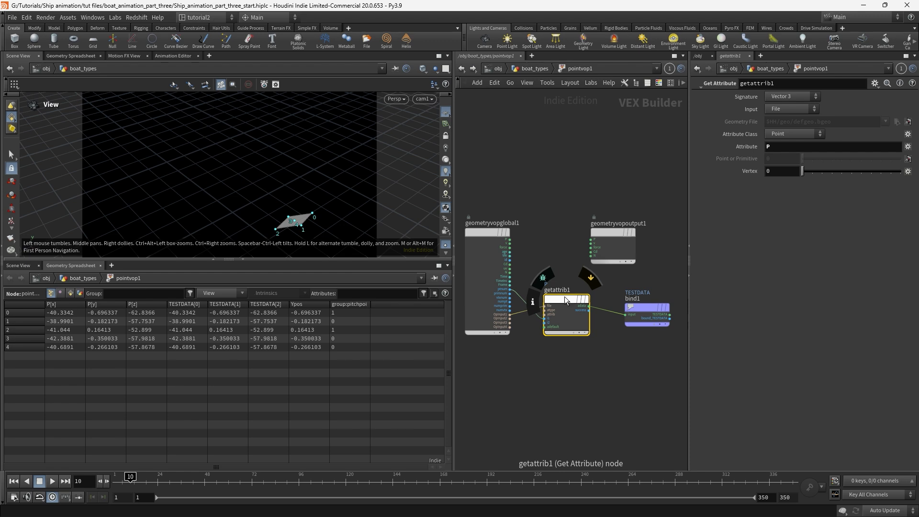
left_click_drag(562, 302, 563, 363, "alt")
scroll(302, 226, "up", 3)
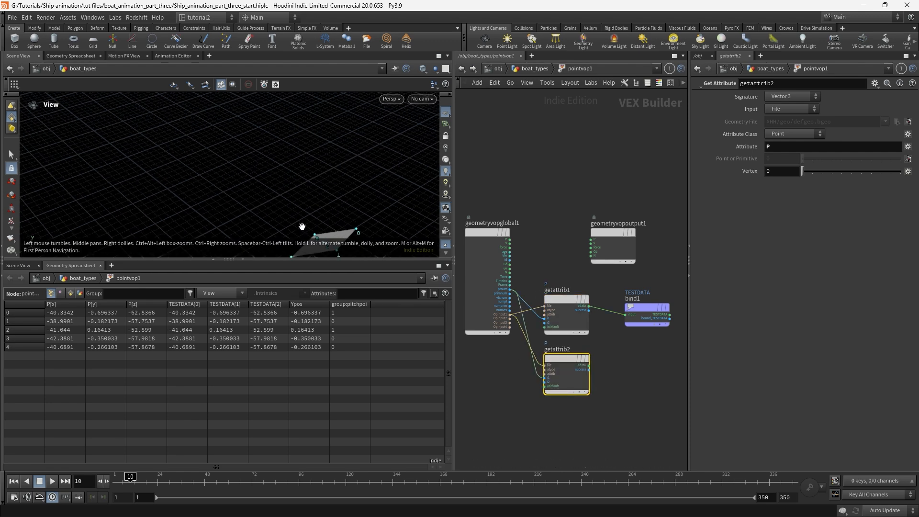
middle_click_drag(359, 218, 302, 113)
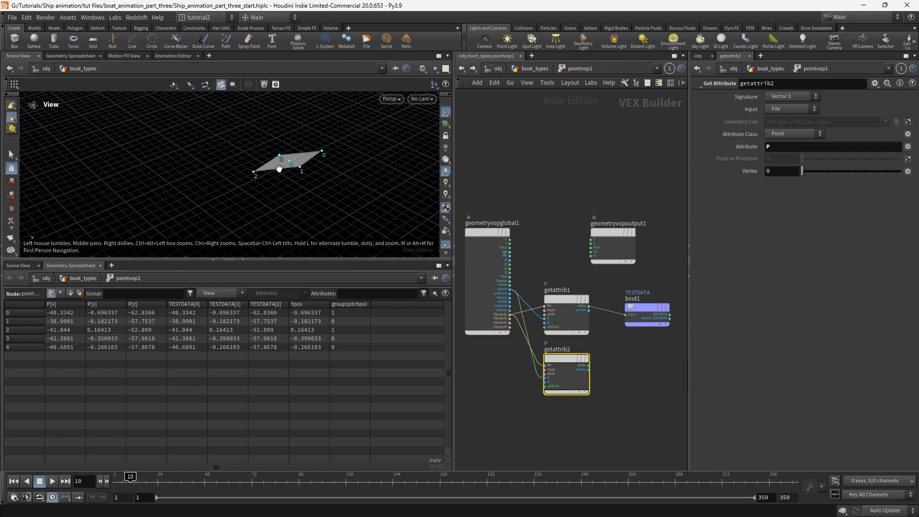
scroll(280, 169, "up", 3)
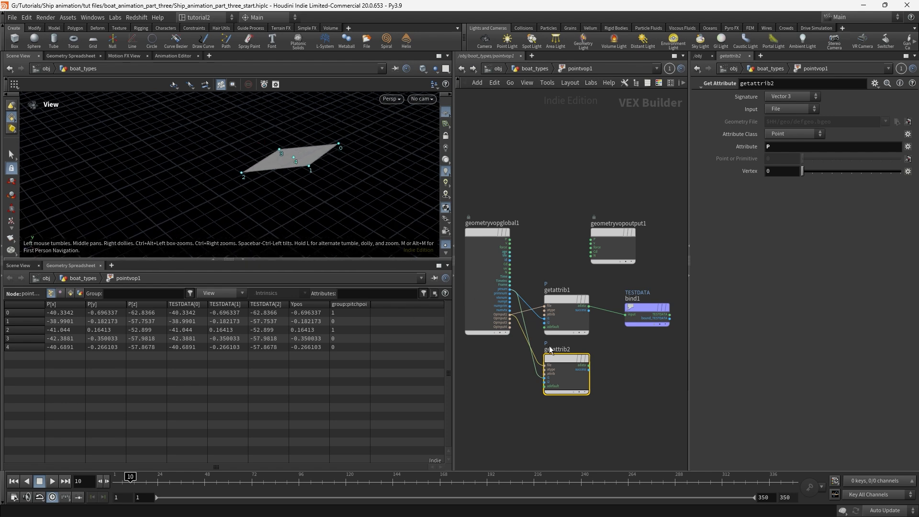
Remove the ptnum connection from getattrib2 and set its Point or Primitive value to 4.
left_click_drag(562, 356, 542, 370)
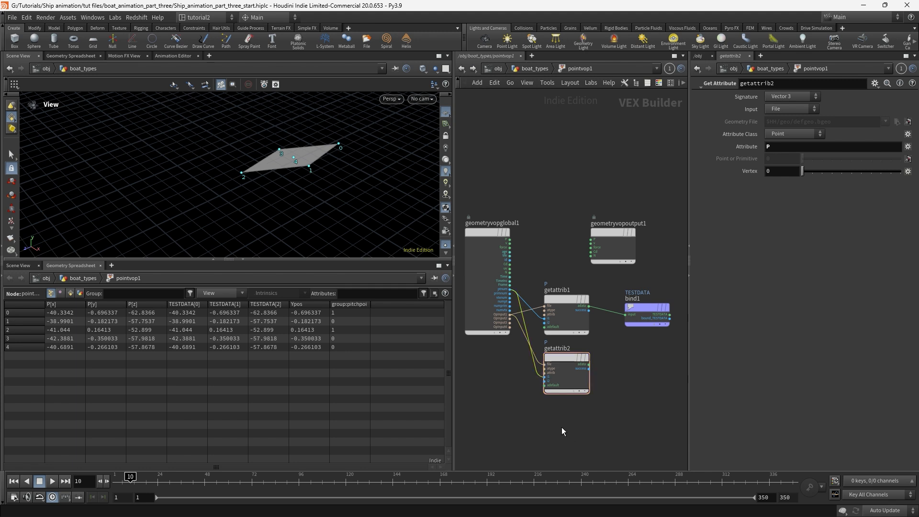
key("Delete")
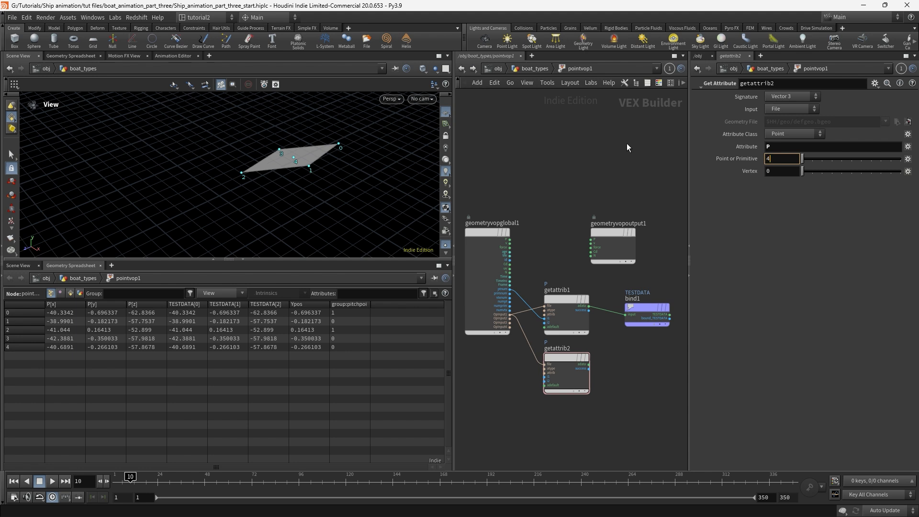
type("4")
key("Return")
left_click_drag(560, 356, 558, 360)
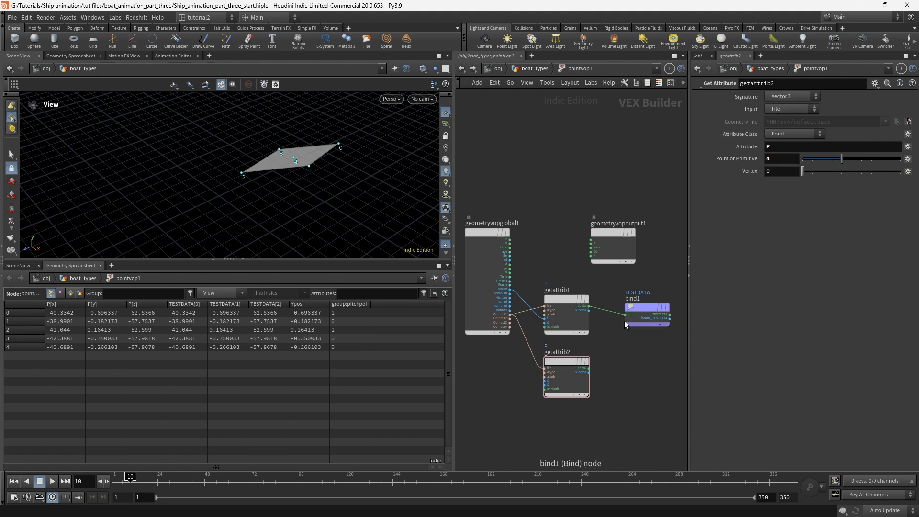
Feed bind1 from the attribute value output of getattrib2 instead of getattrib1.
left_click_drag(640, 306, 670, 305)
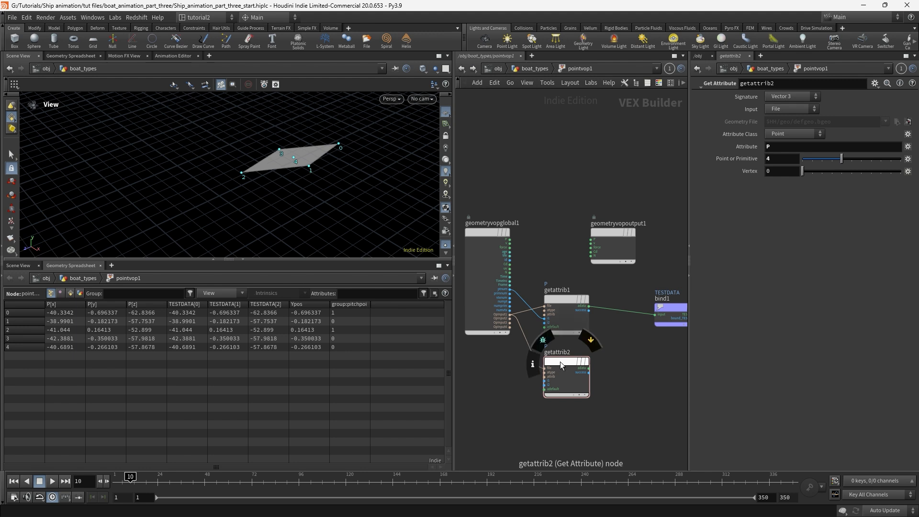
left_click_drag(562, 365, 656, 314)
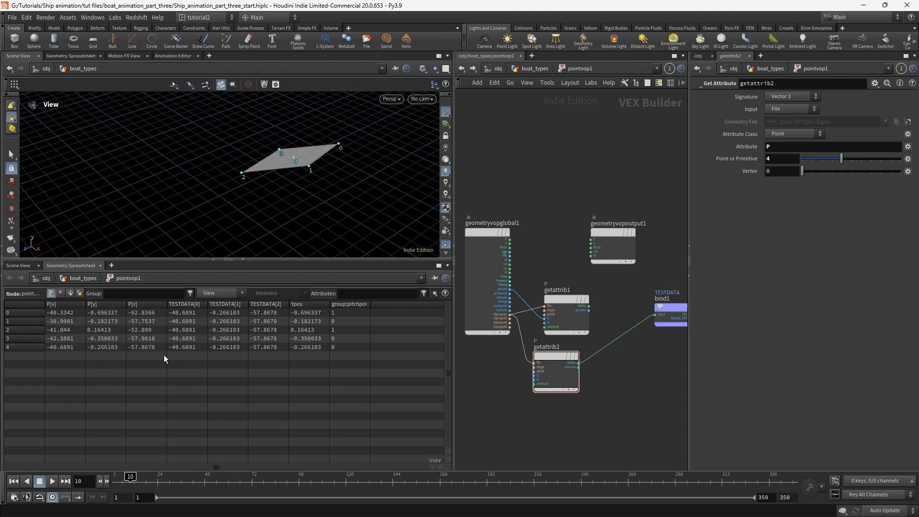
middle_click_drag(654, 401, 596, 414)
Align the two Get Attribute nodes, make room before bind1 and place a Subtract node in between.
left_click_drag(613, 324, 652, 363)
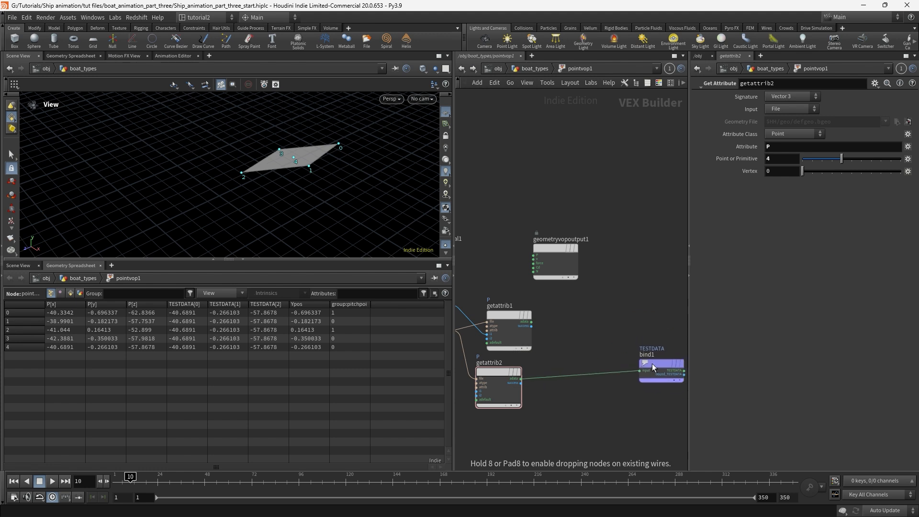
scroll(501, 325, "down", 3)
middle_click_drag(527, 331, 555, 305)
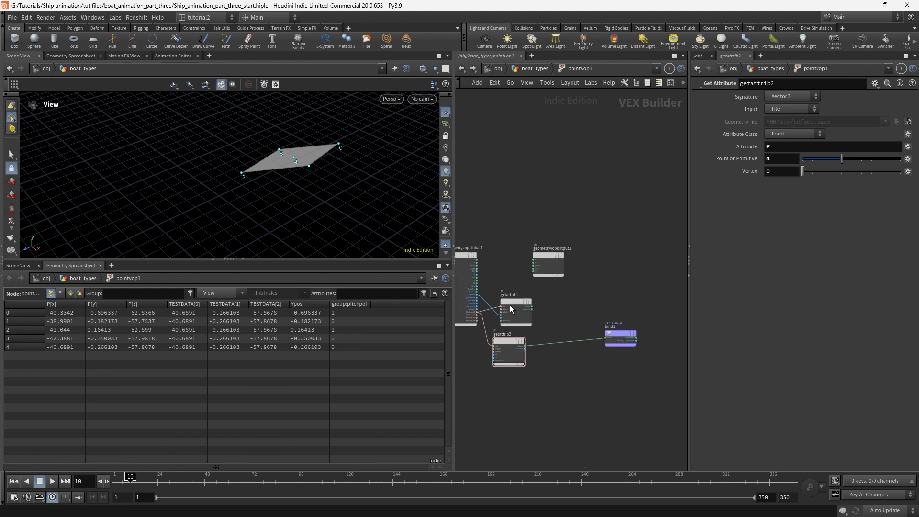
left_click_drag(509, 305, 499, 300)
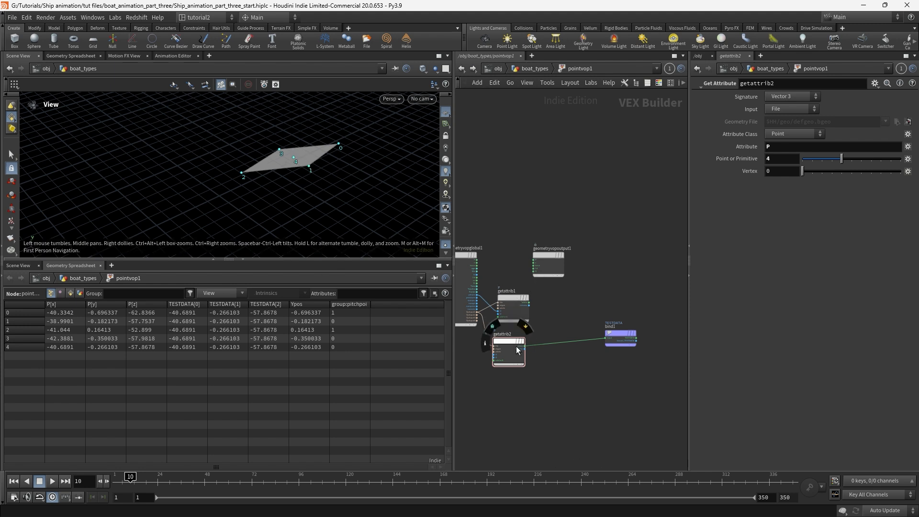
left_click_drag(510, 340, 515, 342)
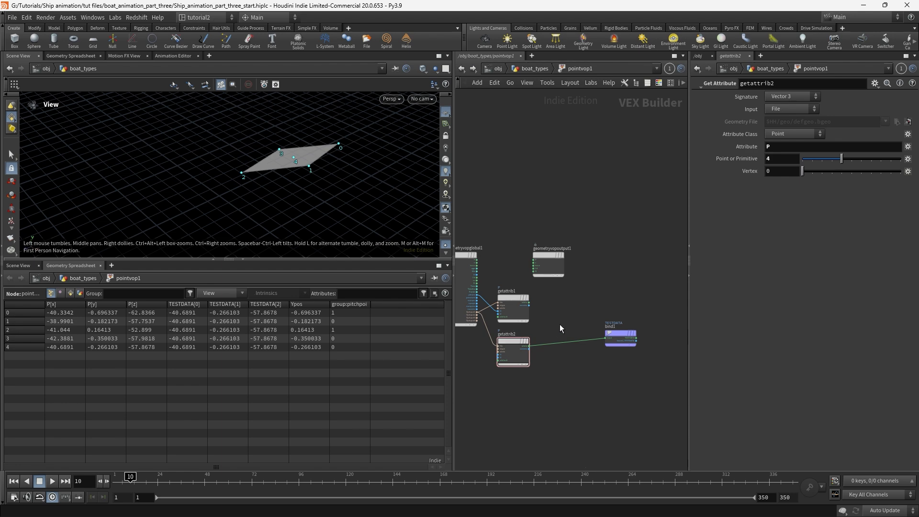
key("Tab")
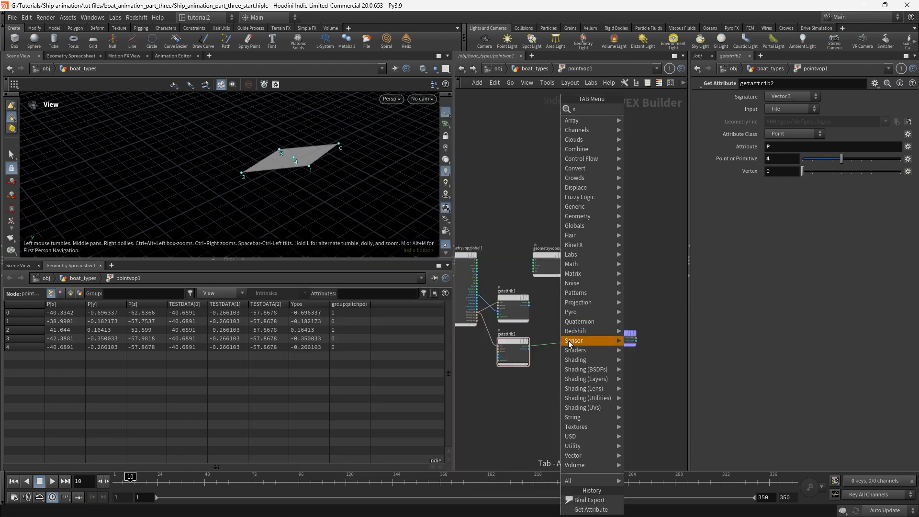
type("subtr")
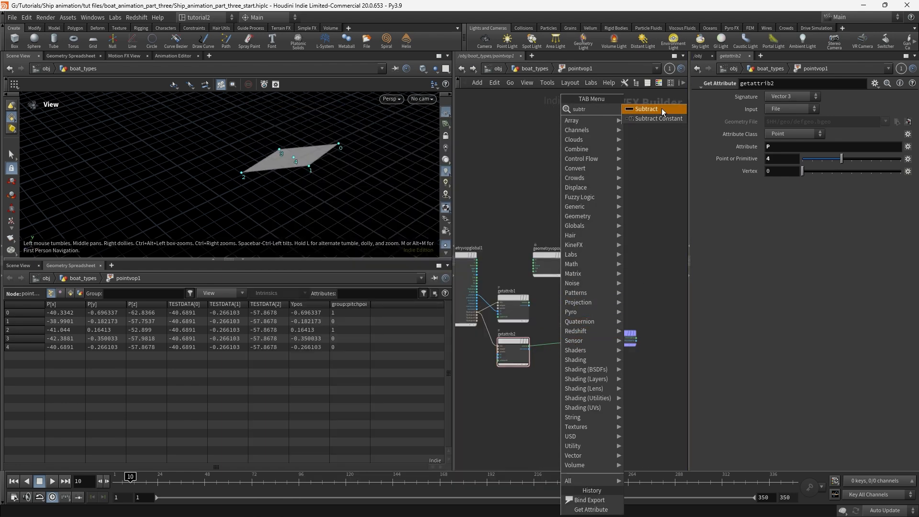
left_click(661, 108)
left_click(572, 322)
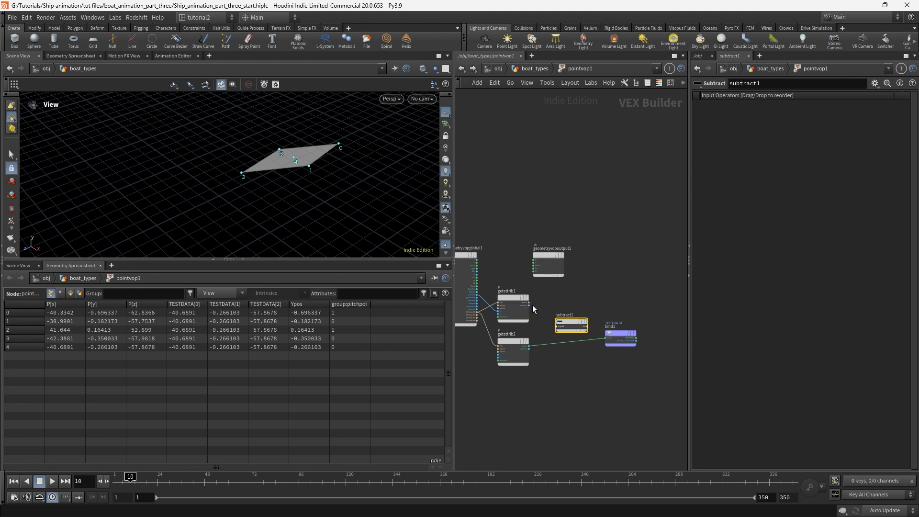
Subtract the getattrib2 value from the getattrib1 value in subtract1 and feed the difference into bind1.
scroll(531, 305, "up", 2)
left_click(526, 303)
left_click(565, 338)
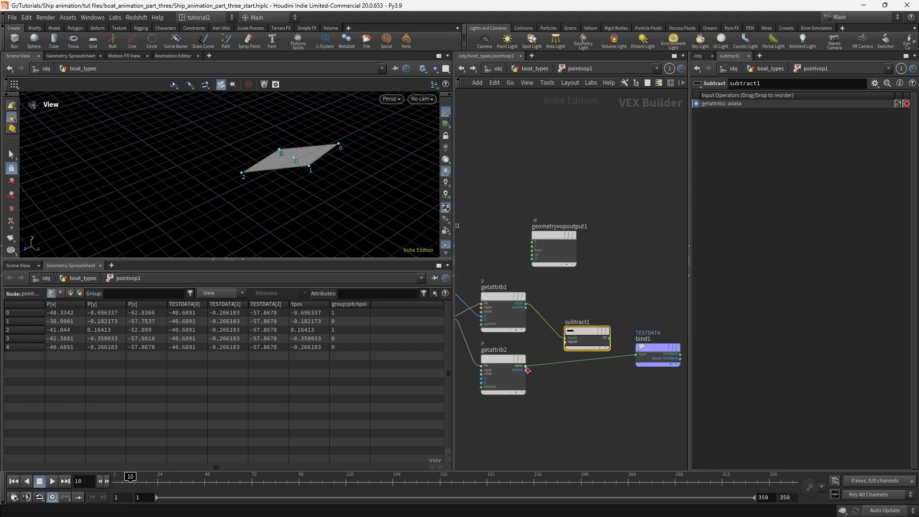
left_click(525, 366)
left_click(565, 342)
left_click_drag(605, 341, 636, 354)
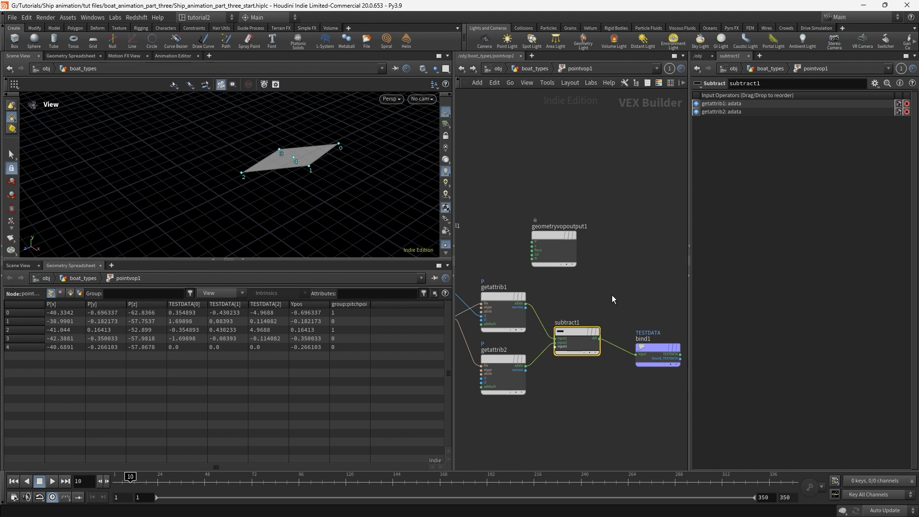
Compare the settings of bind1, getattrib1 and getattrib2 with the TESTDATA values in the spreadsheet.
left_click(656, 348)
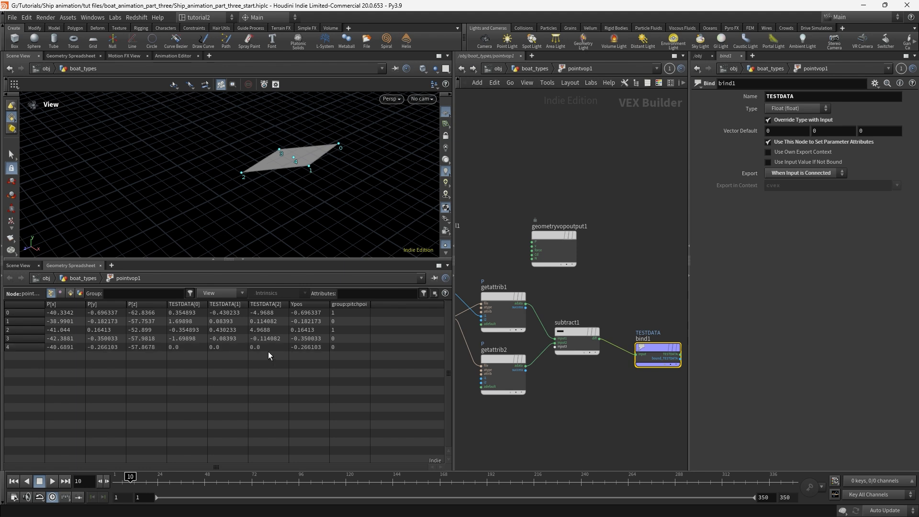
left_click(501, 294)
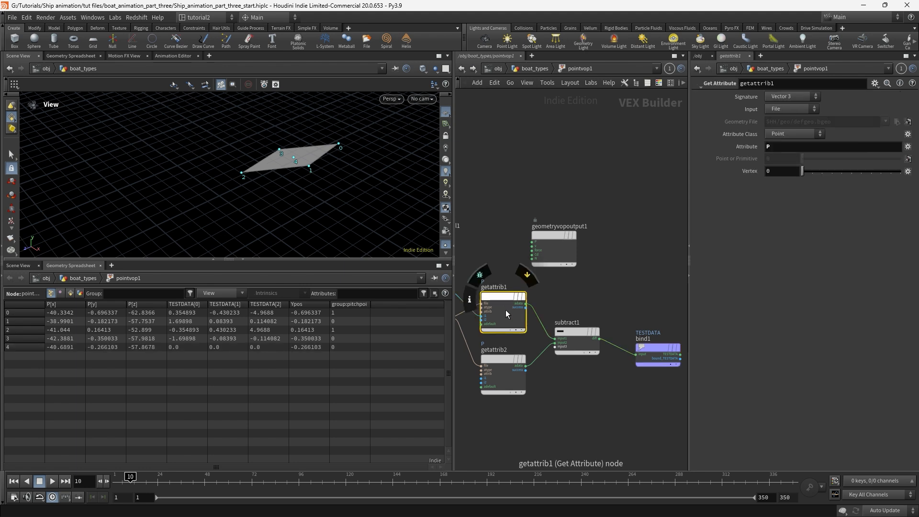
left_click(494, 359)
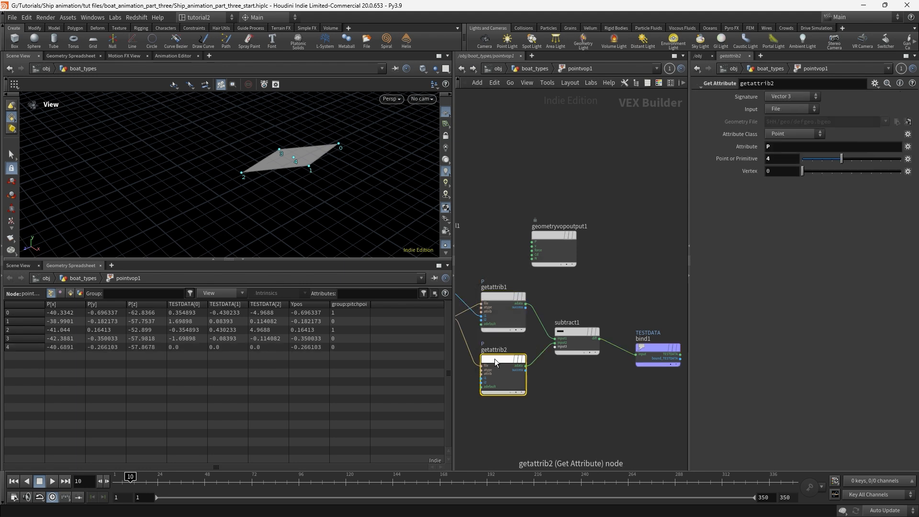
left_click(501, 294)
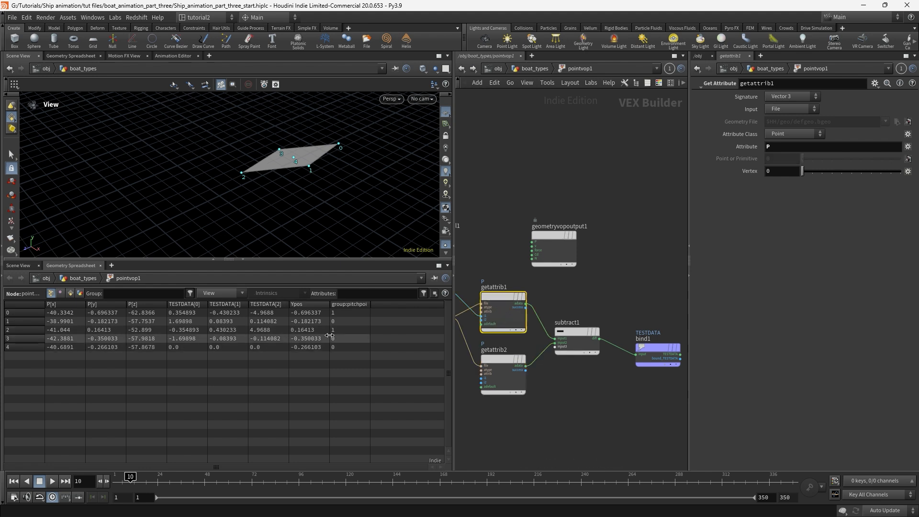
Review the settings of getattrib1, getattrib2, subtract1 and bind1 against the TESTDATA offsets in the spreadsheet.
left_click(503, 361)
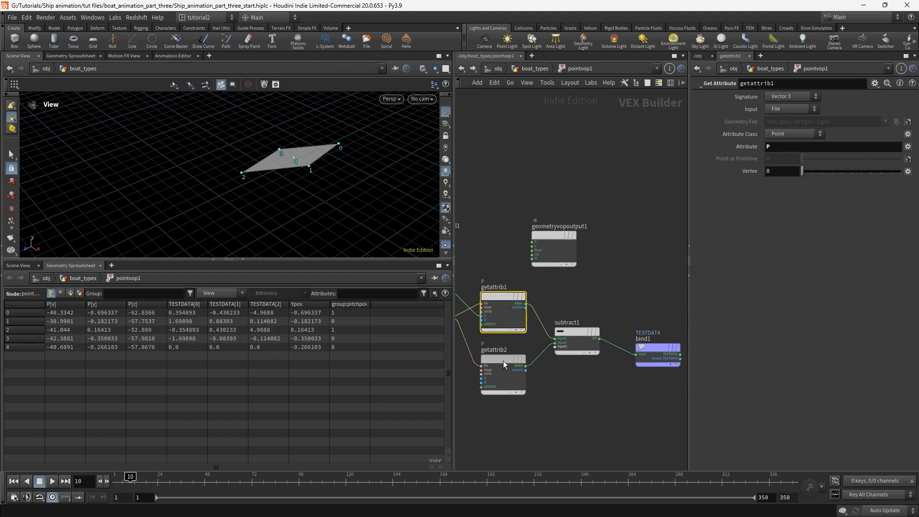
left_click(501, 299)
left_click(501, 363)
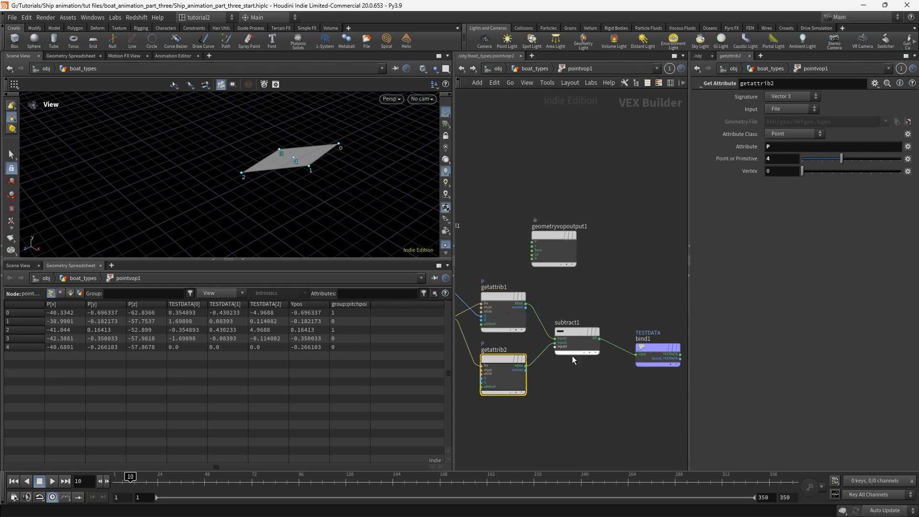
left_click(571, 330)
left_click(651, 346)
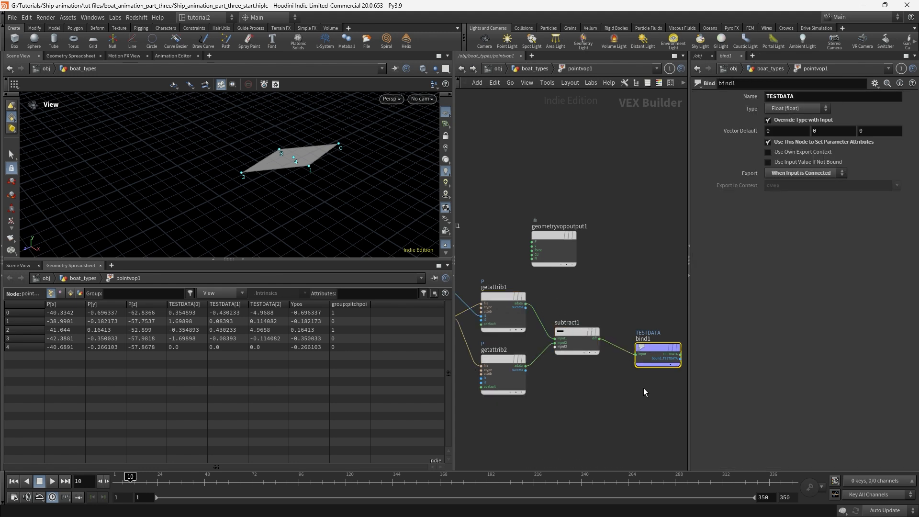
mouse_move(643, 388)
middle_mouse_down()
mouse_move(616, 383)
mouse_move(652, 389)
middle_mouse_up()
scroll(611, 389, "down", 1)
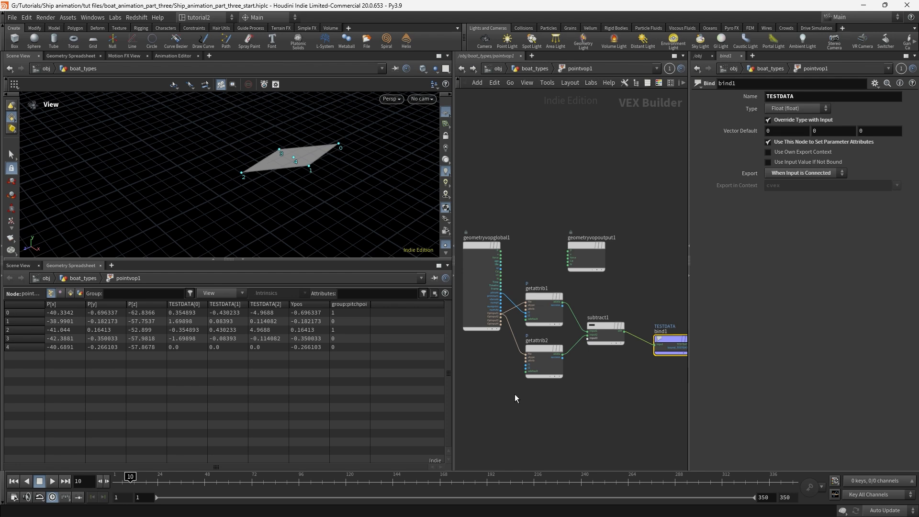
left_click(540, 348)
Go back to the boat_types network, display WIND_VECTOR and examine the direction of its line between points 0 and 1.
left_click(532, 69)
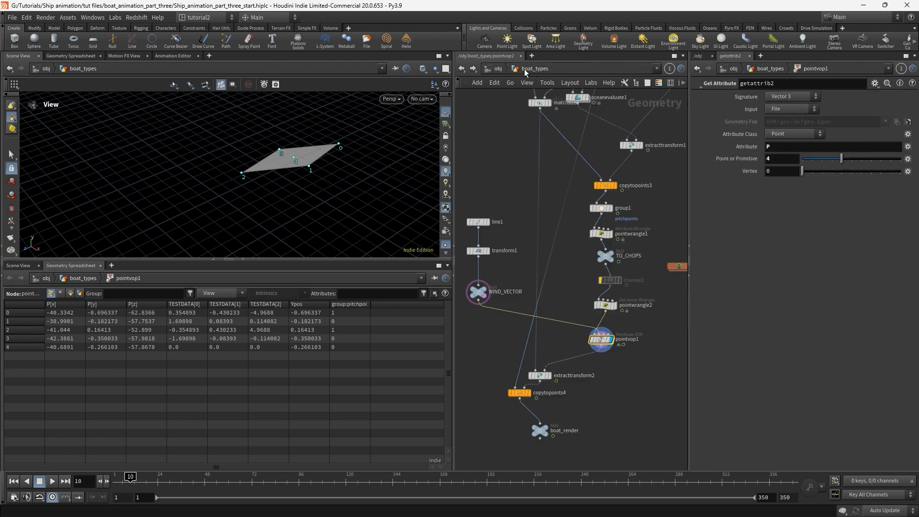
left_click(498, 69)
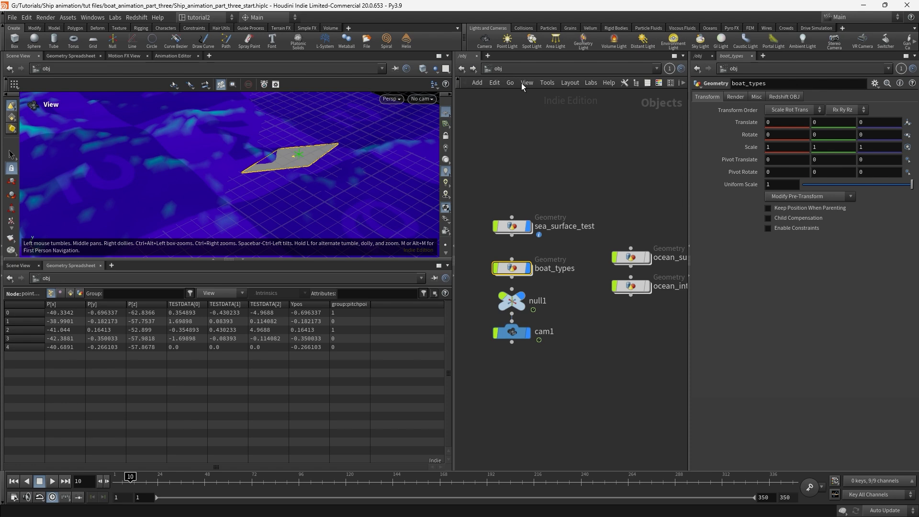
key("Return")
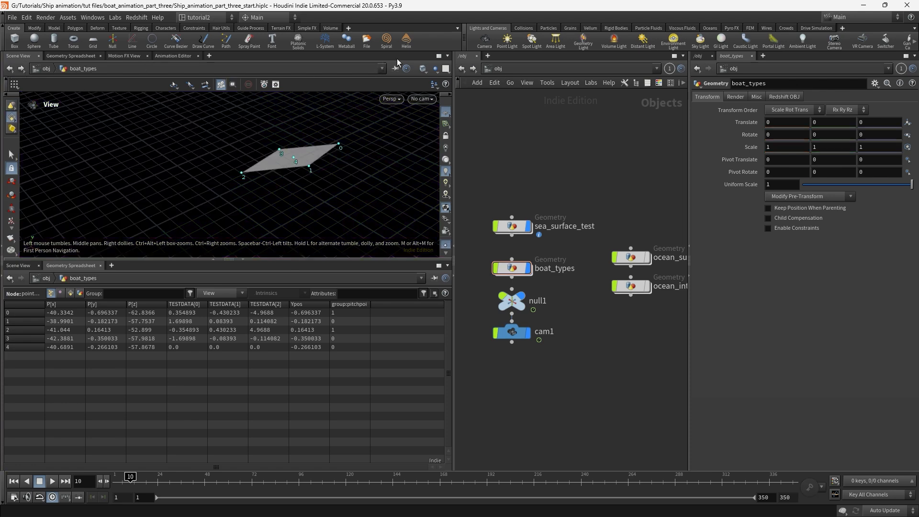
left_click(461, 69)
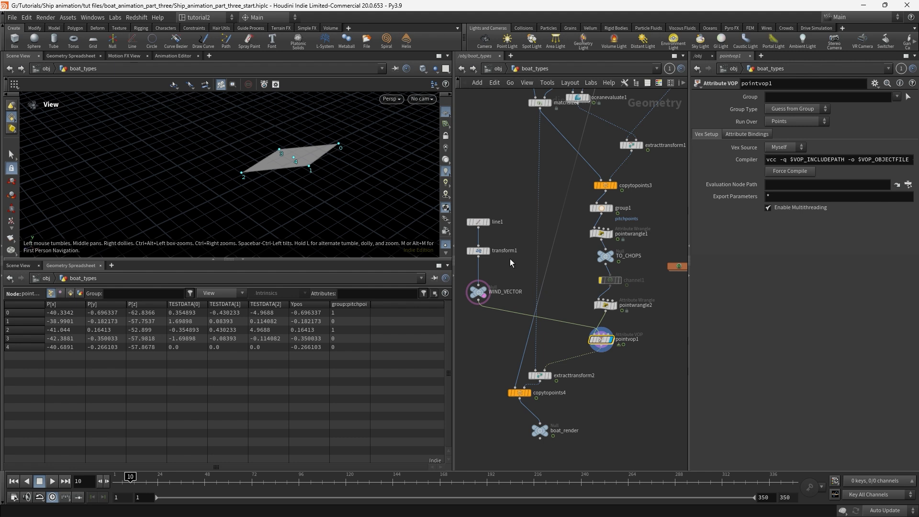
middle_click_drag(510, 258, 539, 265)
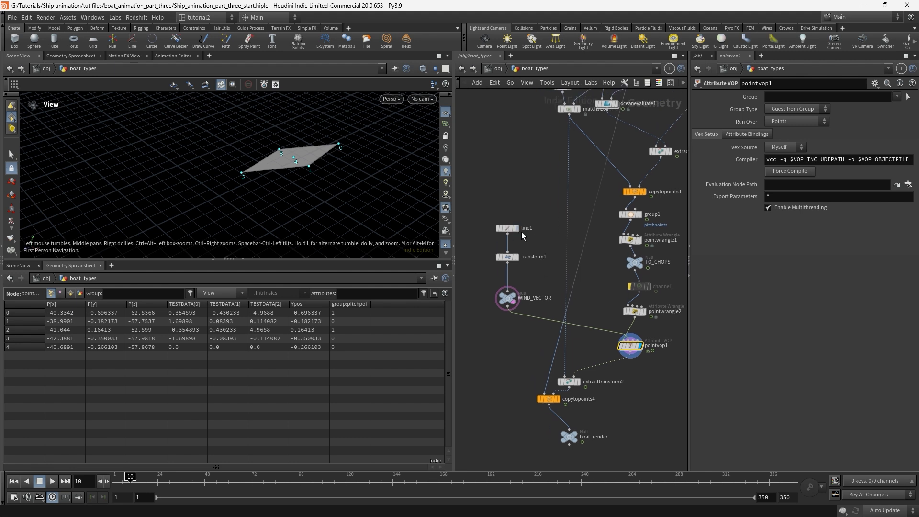
left_click(513, 300)
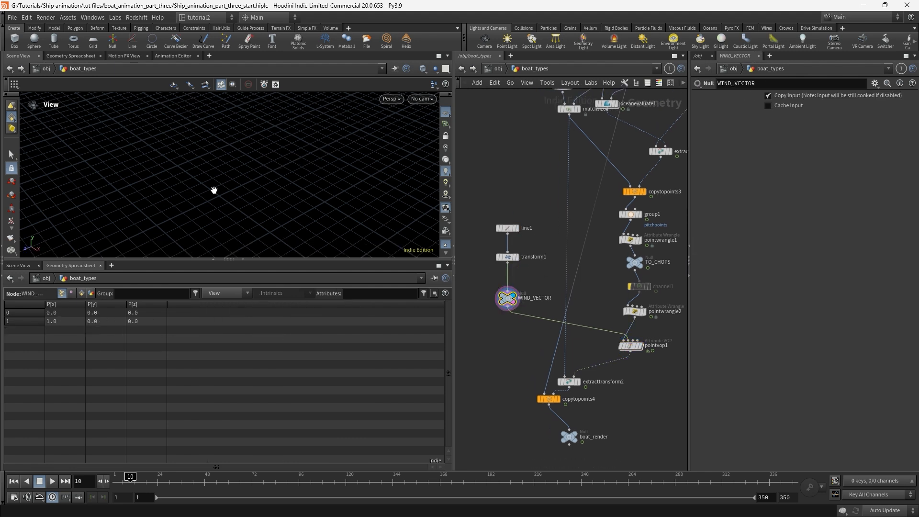
key("space+g")
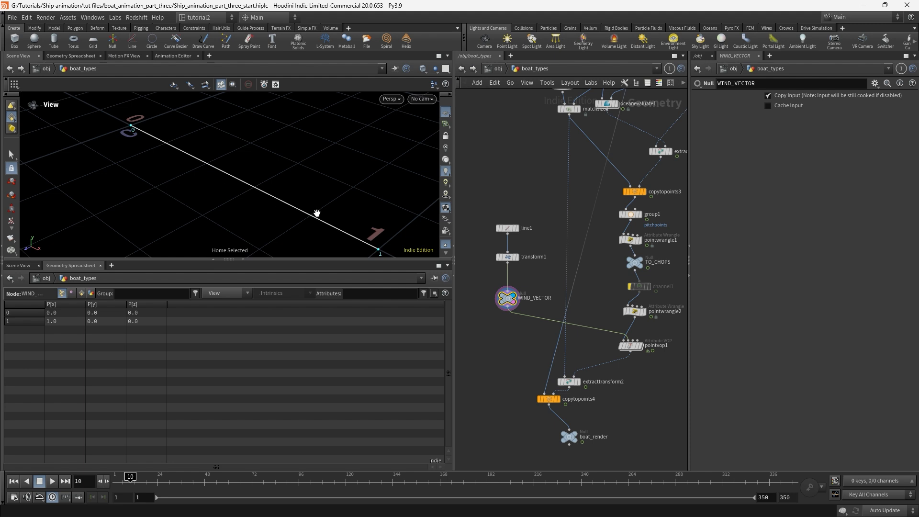
scroll(320, 208, "down", 4)
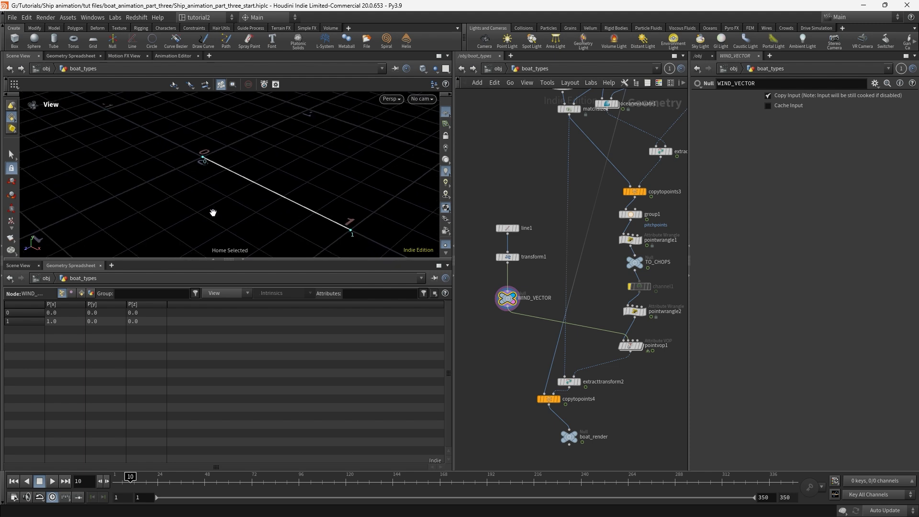
left_click_drag(209, 207, 338, 204)
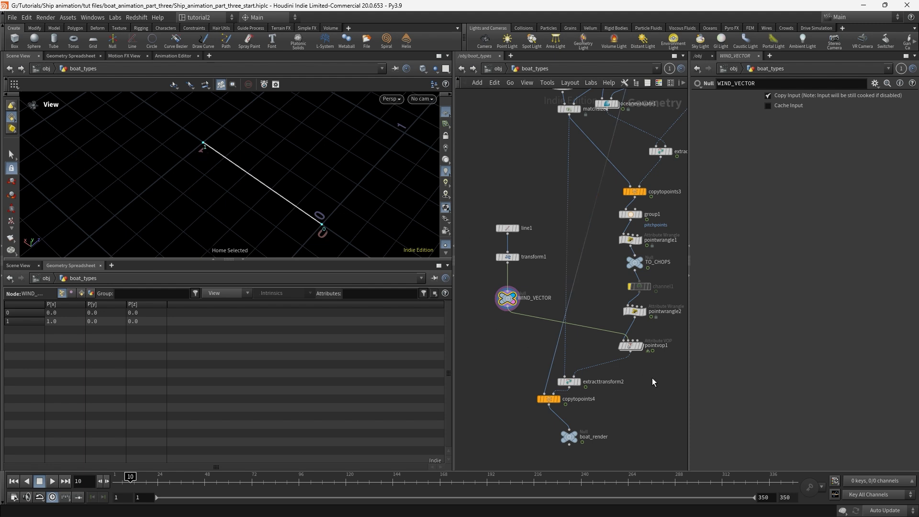
Reopen the pointvop1 network and move getattrib2 slightly closer beneath getattrib1.
middle_click_drag(653, 382, 615, 363)
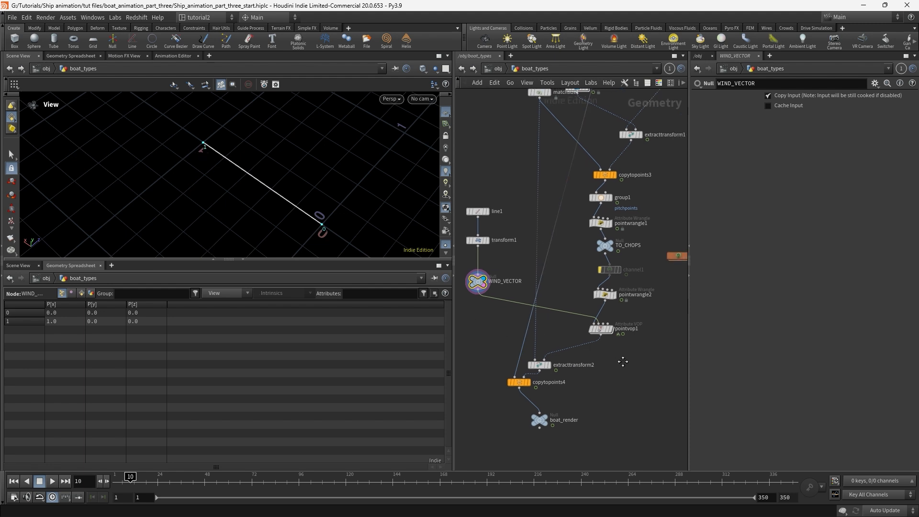
double_click(604, 332)
middle_click_drag(612, 400, 598, 340)
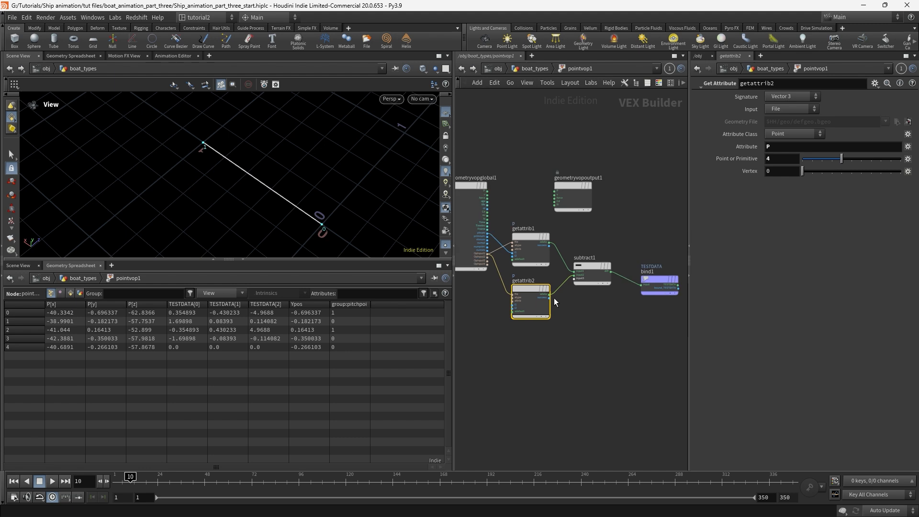
mouse_move(521, 285)
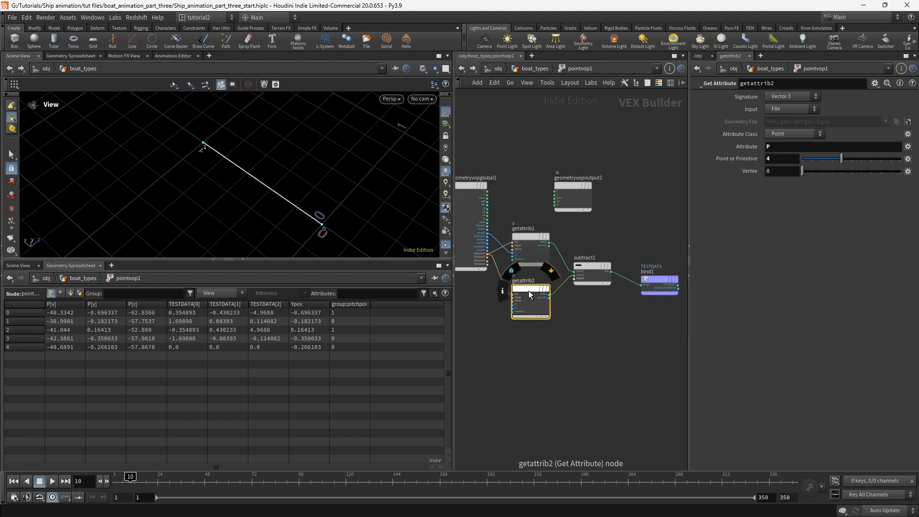
mouse_move(530, 288)
left_mouse_down()
mouse_move(531, 328)
mouse_move(529, 289)
left_mouse_up()
key("super")
left_click(534, 298)
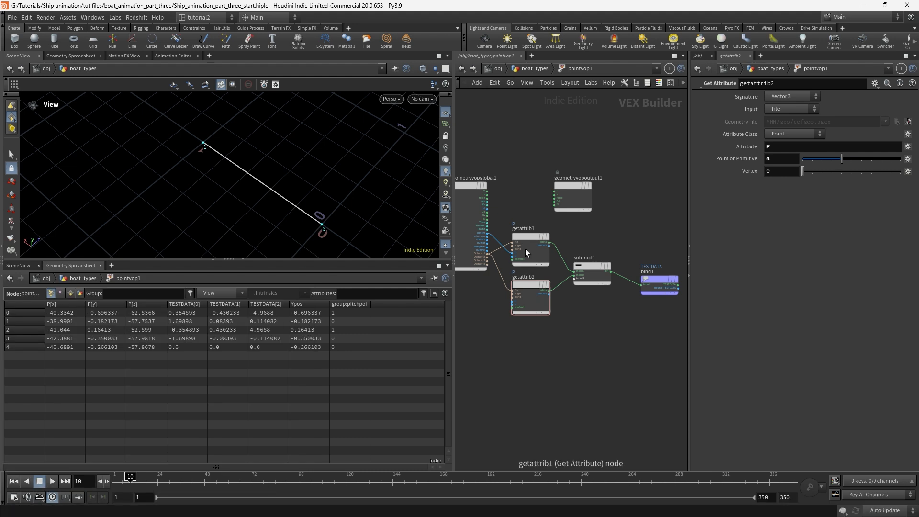
Rename getattrib1 as positions and getattrib2 as point_4_position.
left_click(526, 242)
double_click(523, 229)
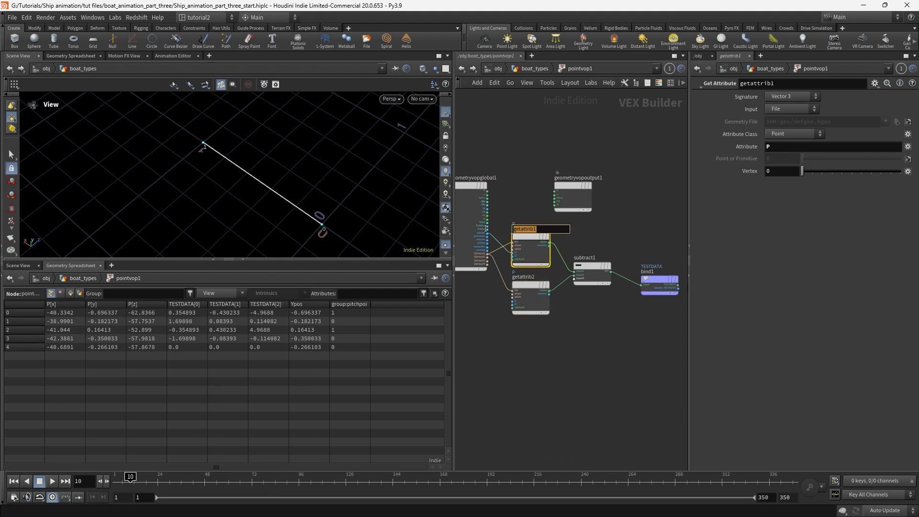
type("P")
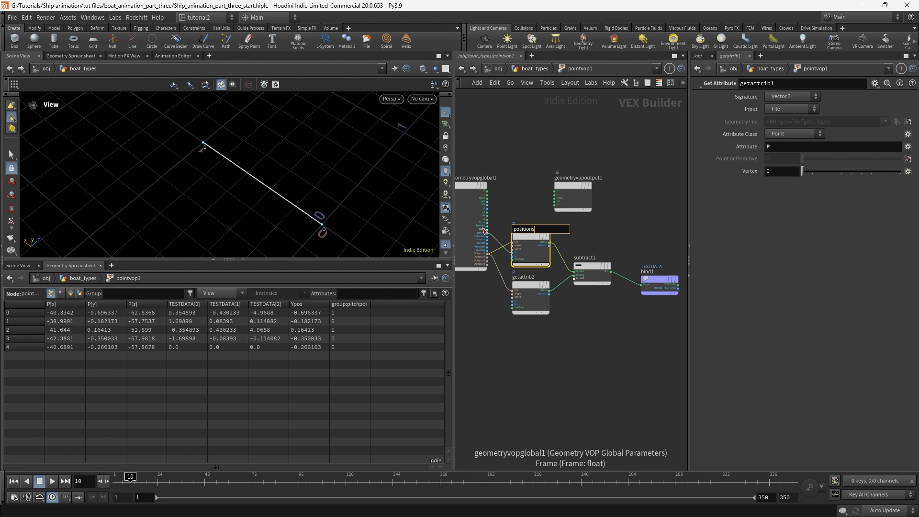
double_click(524, 277)
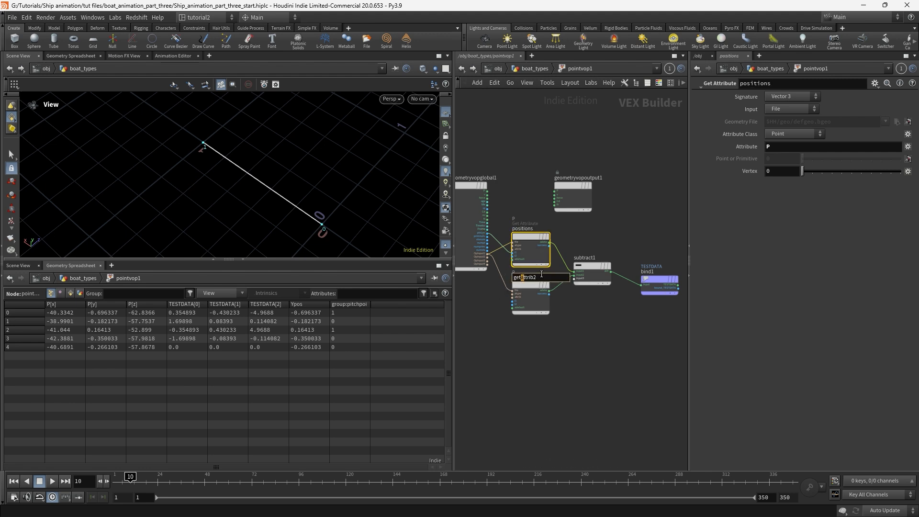
type("point_4_o")
key("BackSpace")
type("position")
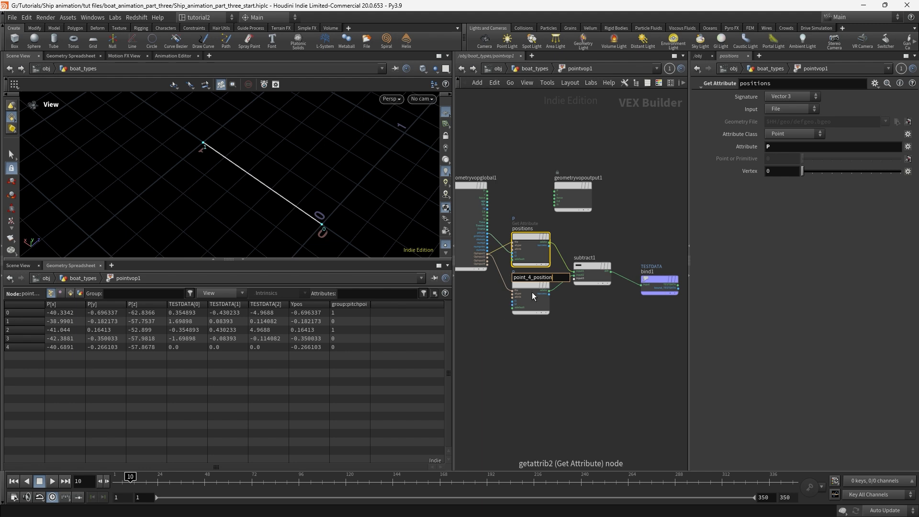
key("Return")
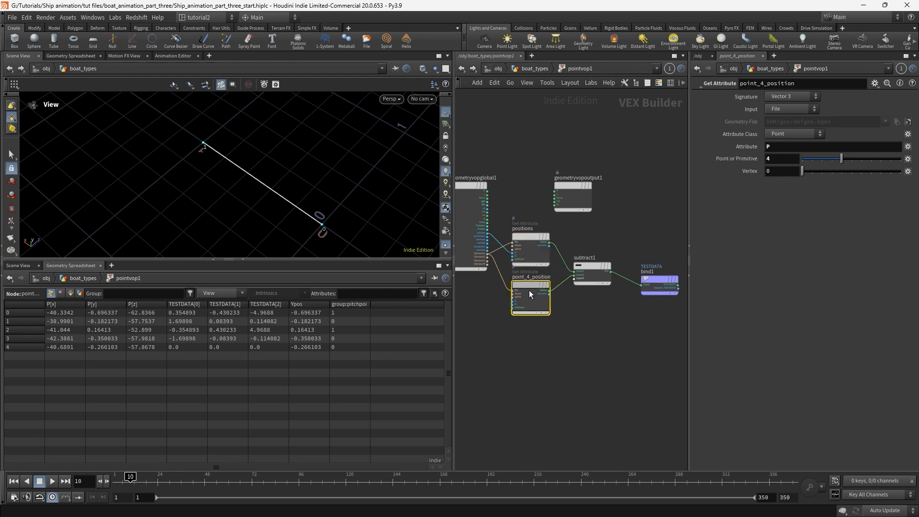
Duplicate point_4_position beneath the original and rename the copy wind_vector.
left_click_drag(535, 331, 415, 325, "alt")
left_click(533, 324)
type("win")
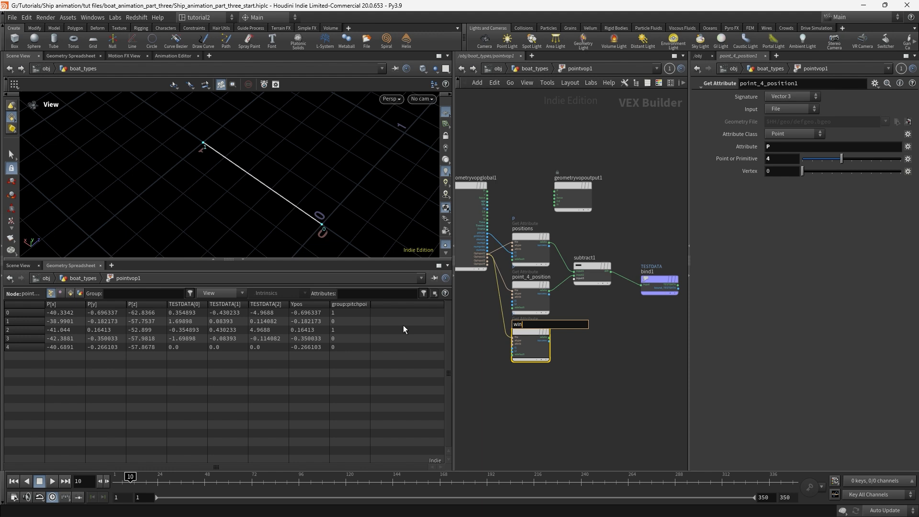
type("d_vector")
key("Return")
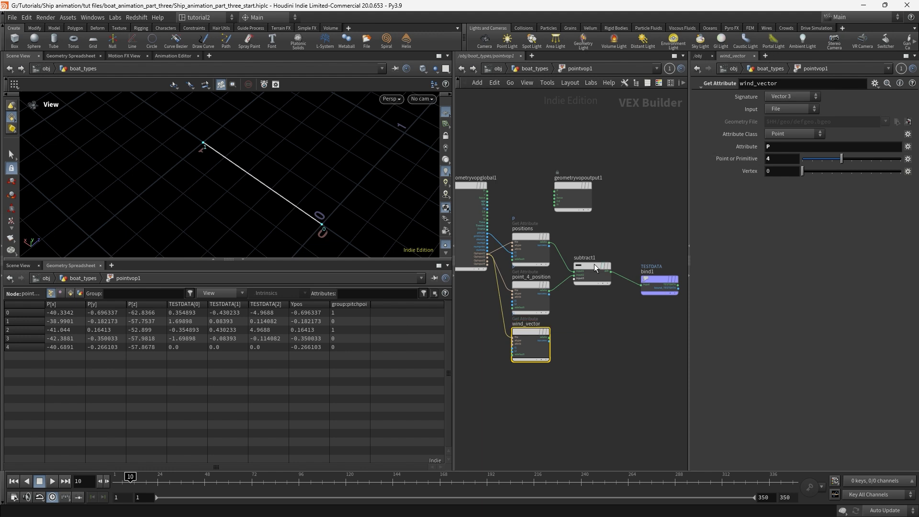
Wire the wind_vector file input to the global input carrying the WIND_VECTOR line and set Point or Primitive to 1.
left_click_drag(546, 330, 494, 262)
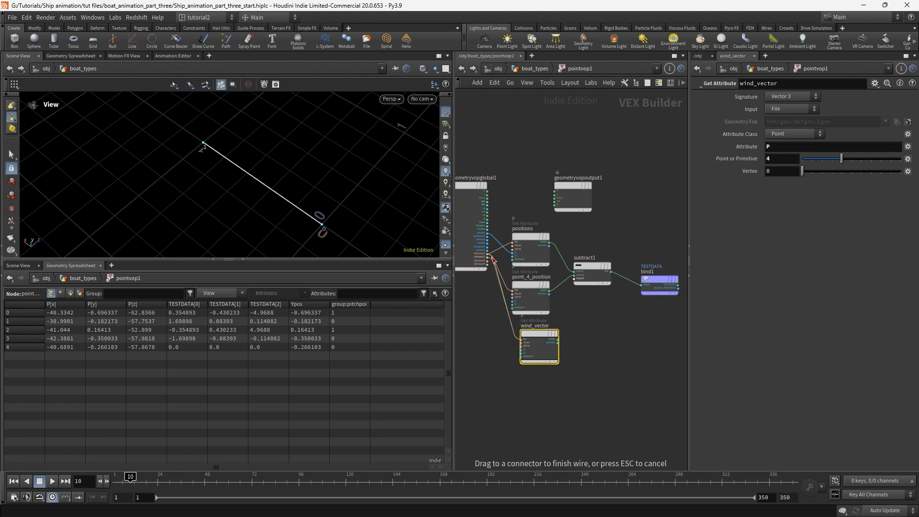
left_click(494, 262)
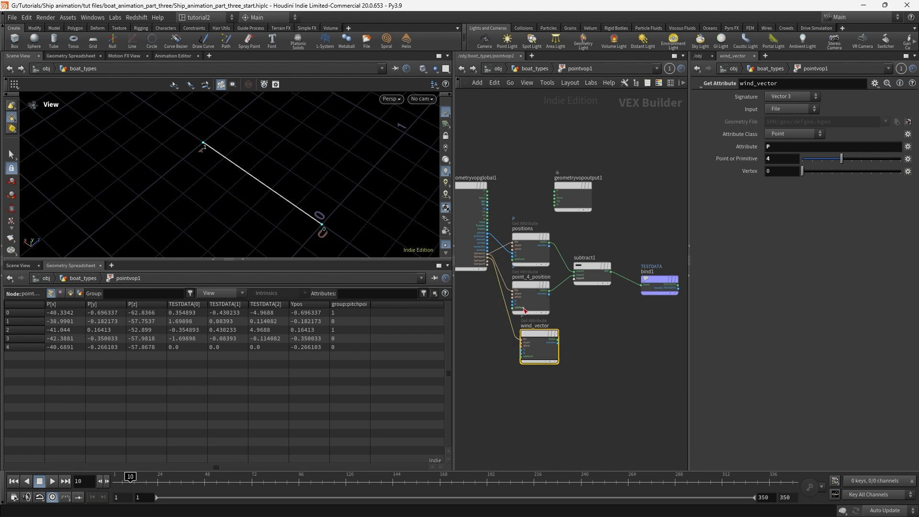
left_click_drag(539, 336, 535, 335)
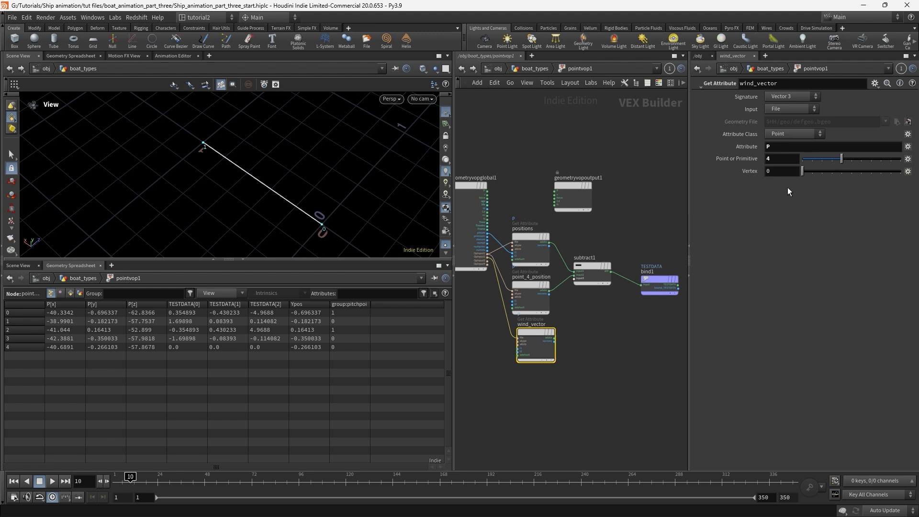
left_click(780, 159)
type("1")
key("Return")
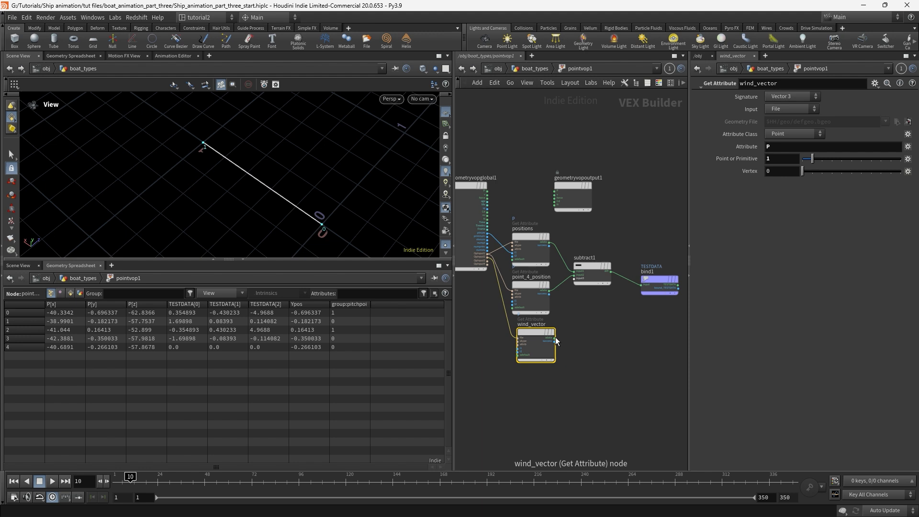
Feed bind1 from the wind_vector attribute value output and arrange both nodes in a row beneath subtract1.
left_click_drag(556, 341, 641, 285)
left_click(659, 284)
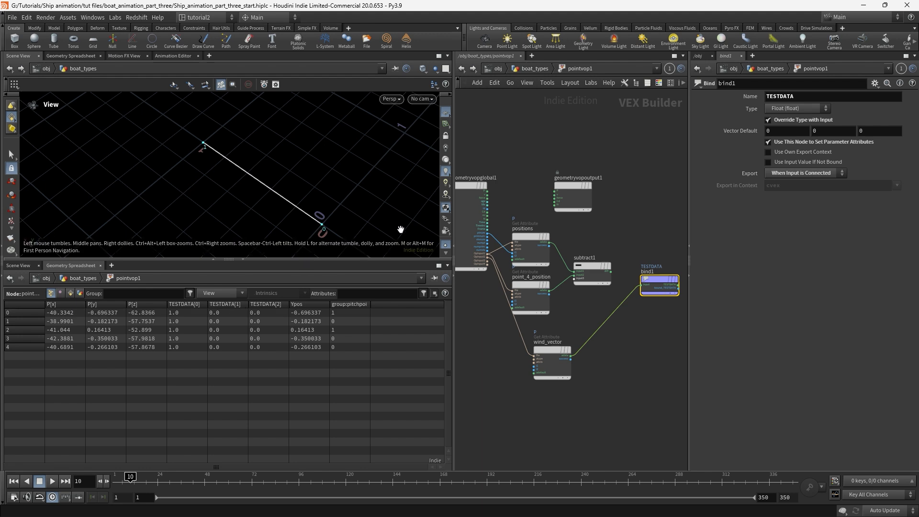
left_click_drag(656, 282, 652, 316)
middle_click_drag(567, 192, 553, 216)
scroll(553, 215, "up", 2)
scroll(605, 273, "down", 3)
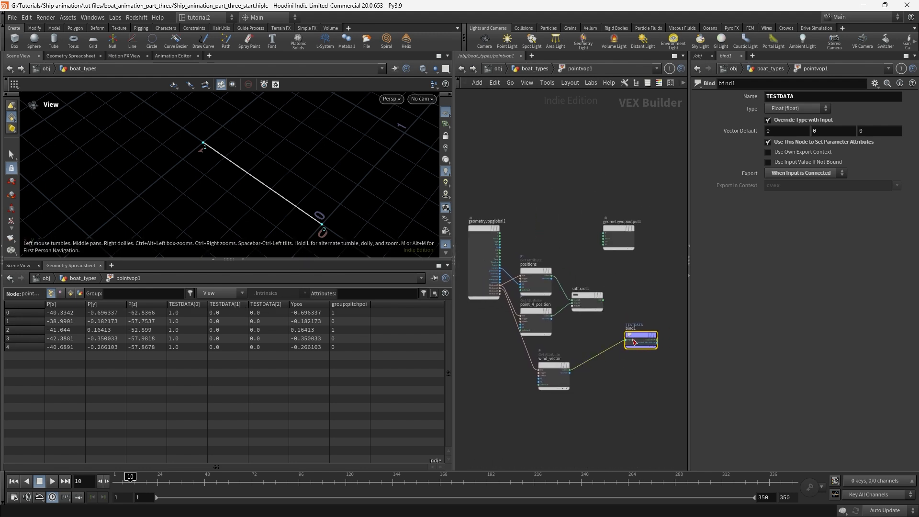
left_click_drag(633, 342, 652, 372)
left_click_drag(555, 366, 586, 353)
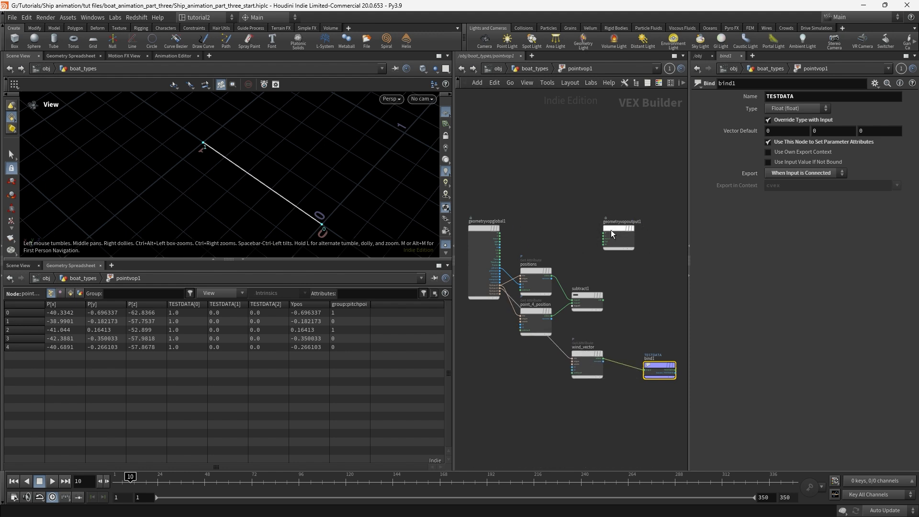
Nudge wind_vector up slightly and place a Dot Product node beyond subtract1 and wind_vector.
scroll(596, 262, "up", 3)
middle_click_drag(636, 297, 659, 311)
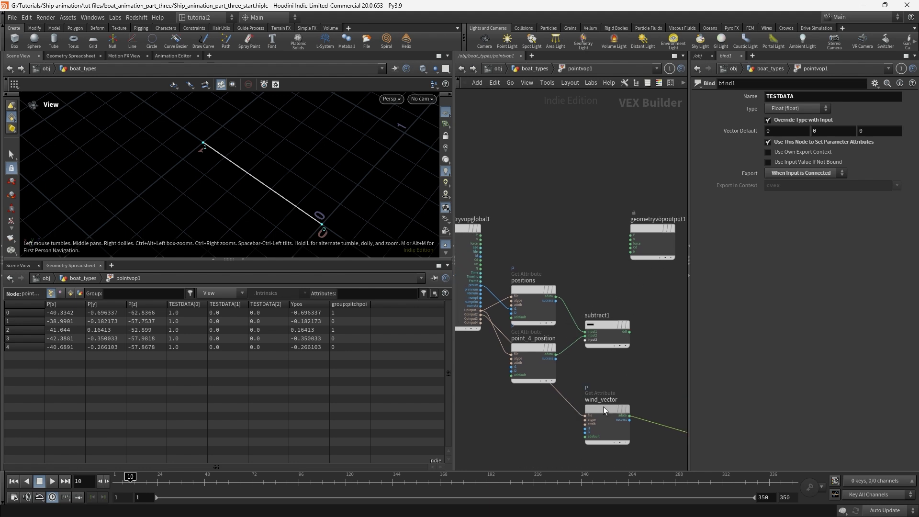
left_click_drag(603, 406, 603, 403)
key("Tab")
type("d")
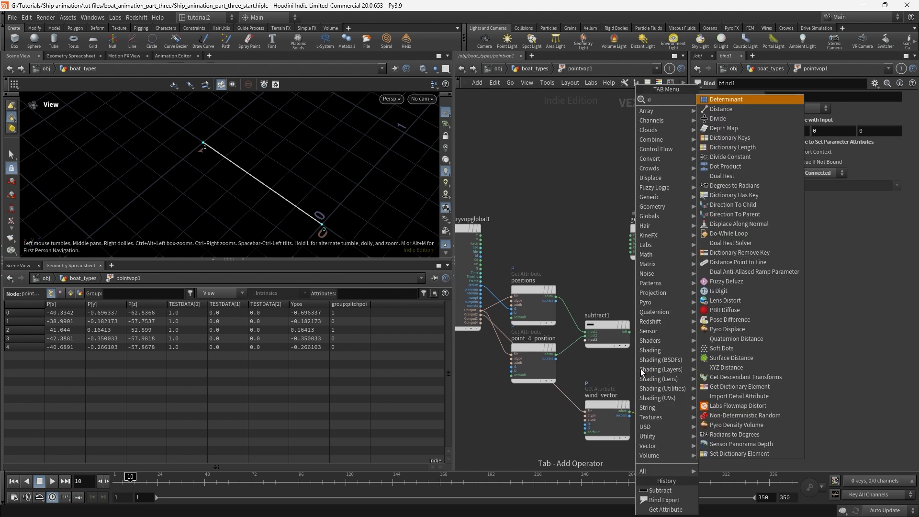
type("ot")
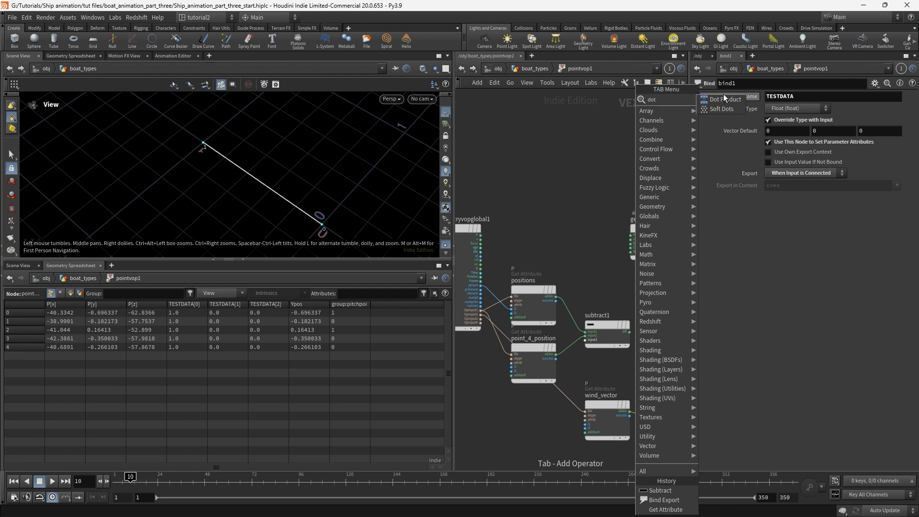
left_click(724, 99)
left_click(670, 364)
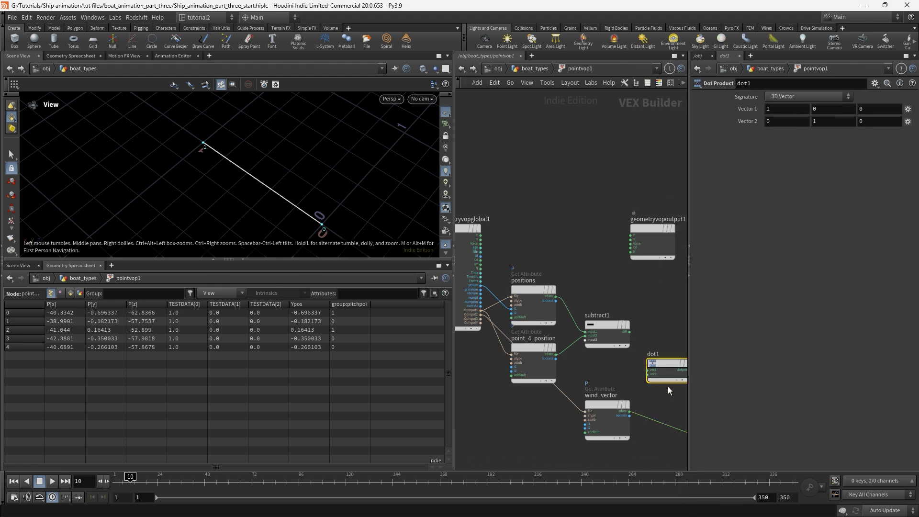
Wire the subtract1 output and the wind_vector attribute value into dot1's two inputs and nudge dot1 slightly.
middle_click_drag(669, 390, 546, 373)
left_click(508, 315)
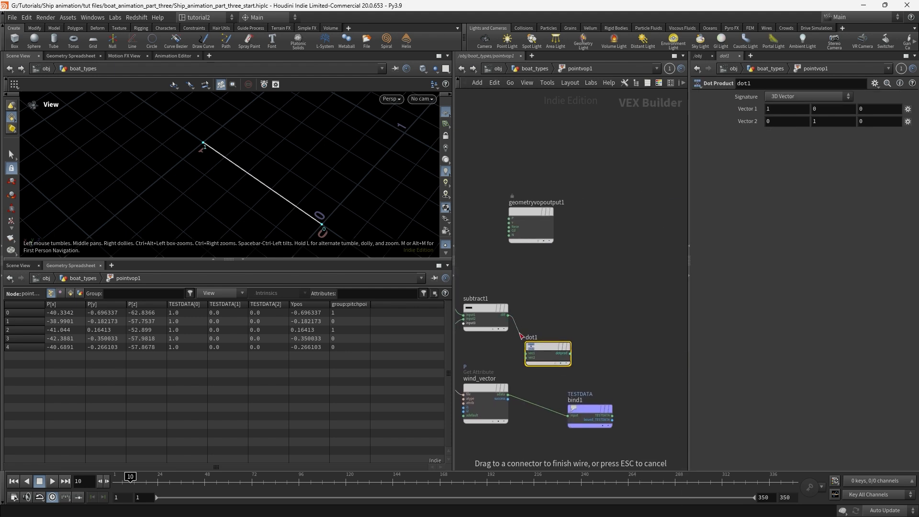
left_click(526, 353)
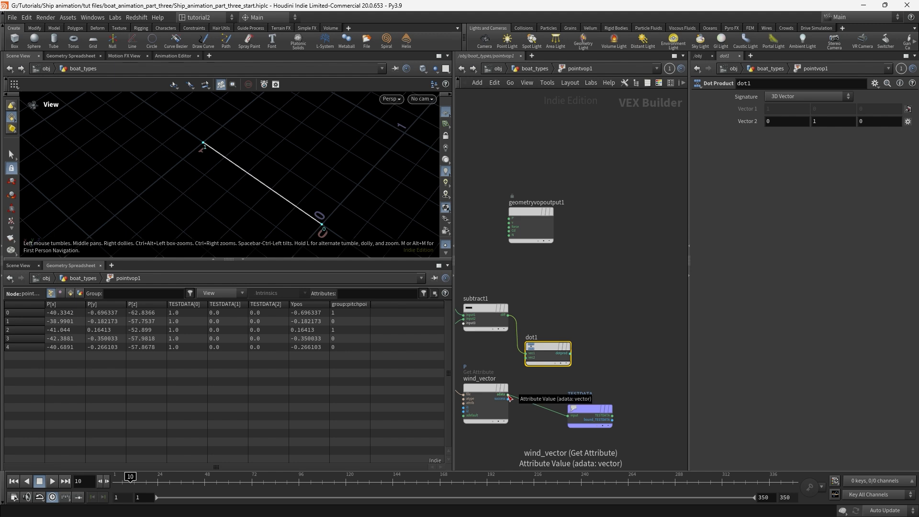
left_click(509, 397)
left_click(526, 357)
left_click_drag(541, 352, 553, 345)
Nudge the geometry output node and place a Vector to Float node beside the global node, above positions.
scroll(609, 355, "down", 3)
middle_click_drag(617, 357, 669, 373)
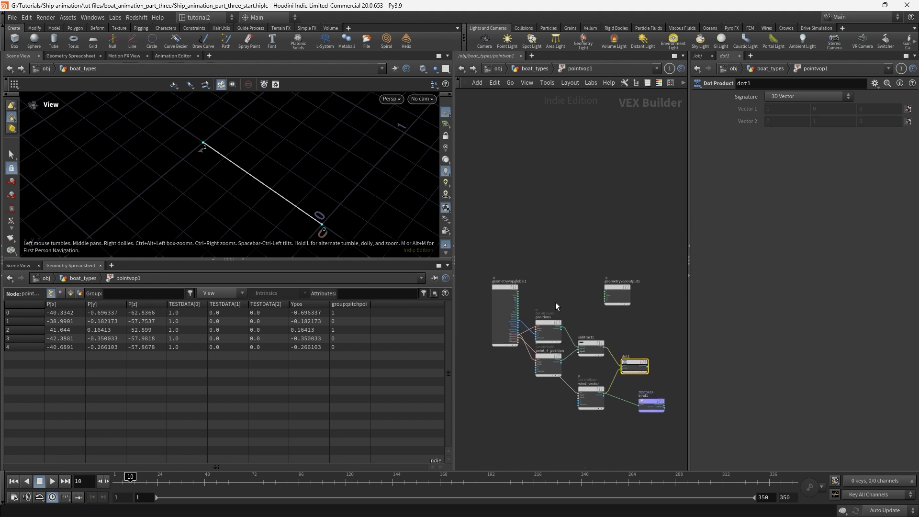
scroll(555, 306, "up", 3)
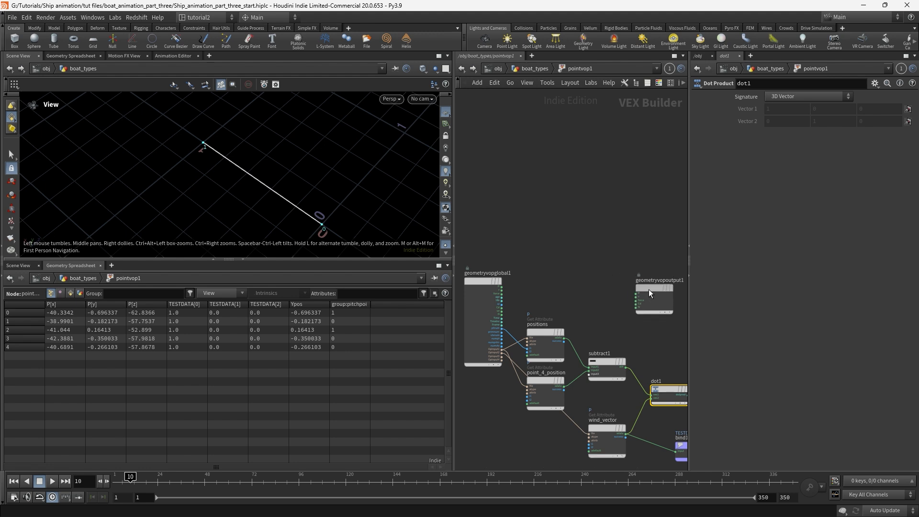
left_click_drag(648, 289, 655, 295)
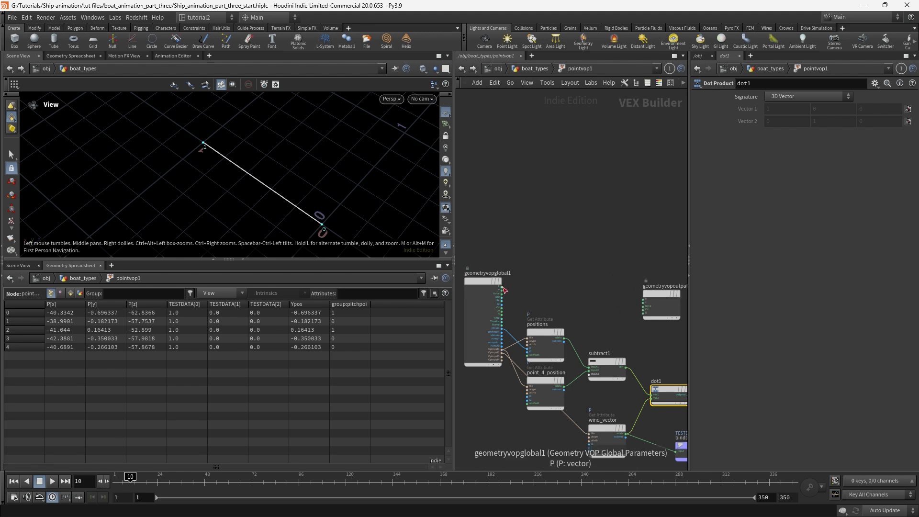
key("Tab")
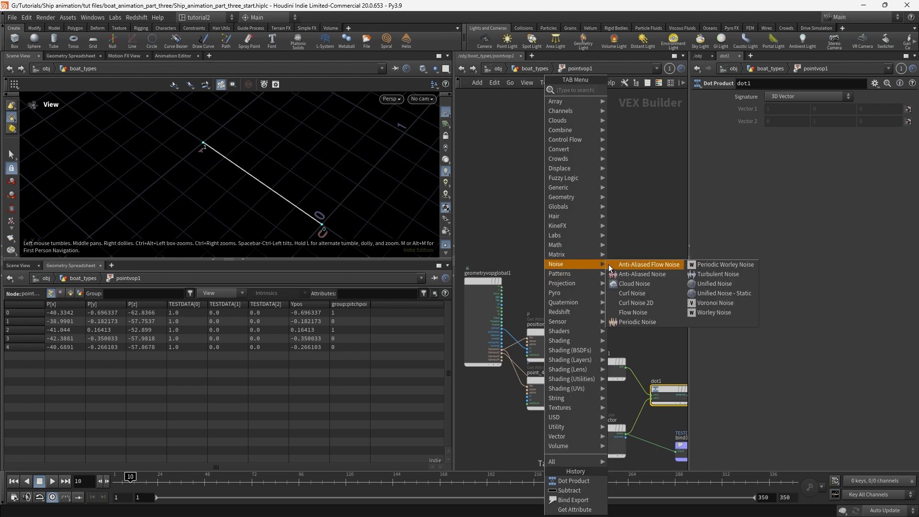
mouse_move(599, 284)
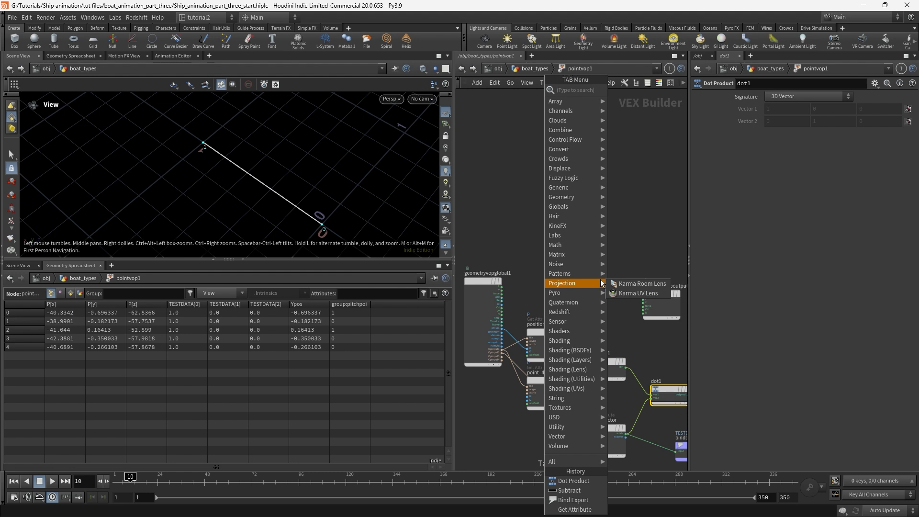
type("vect")
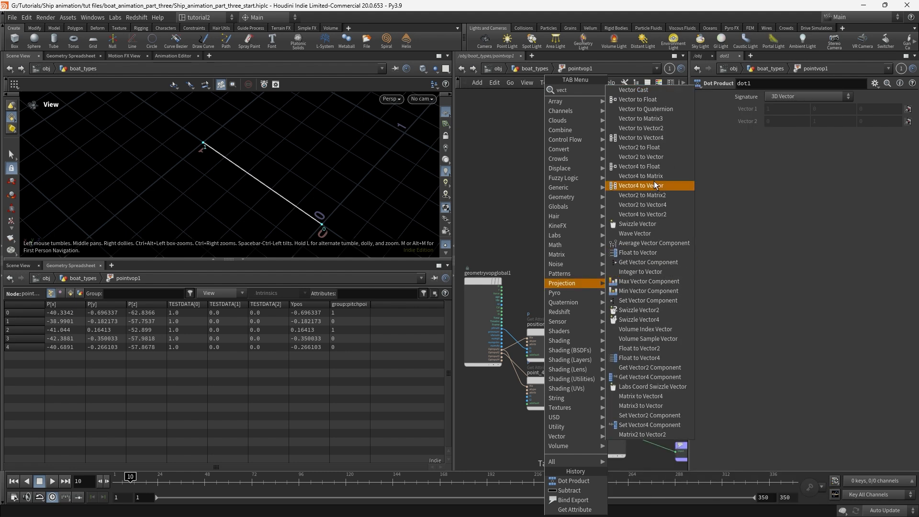
left_click(641, 100)
left_click(541, 289)
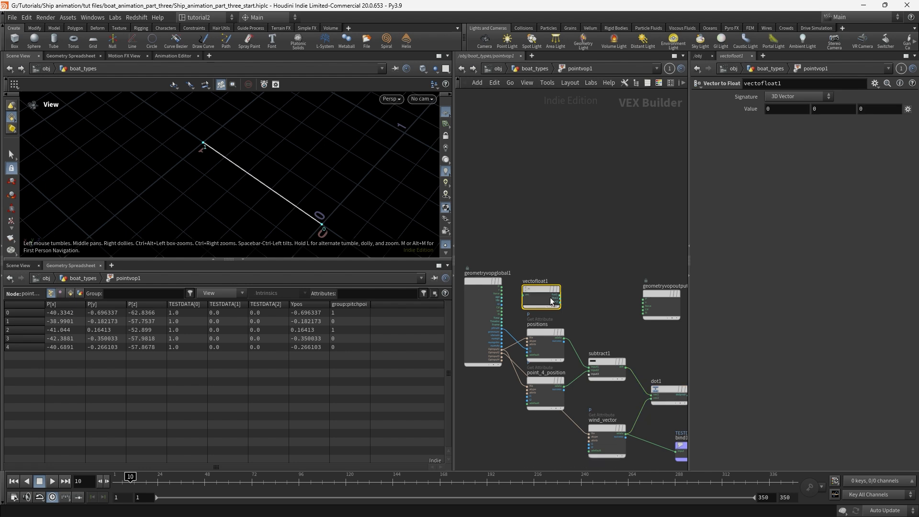
Place a Float to Vector node between vectofloat1 and the geometry output, and wire its vector output to P.
key("Tab")
mouse_move(561, 293)
type("floa")
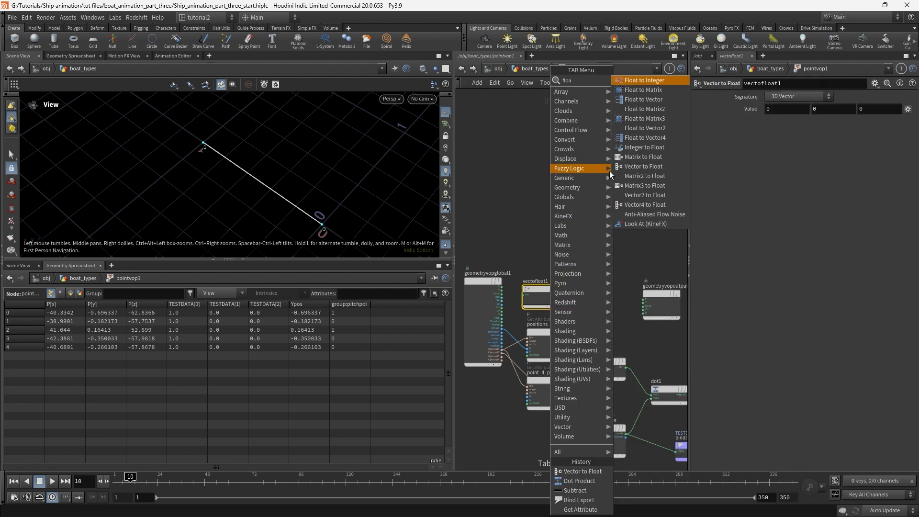
left_click(643, 99)
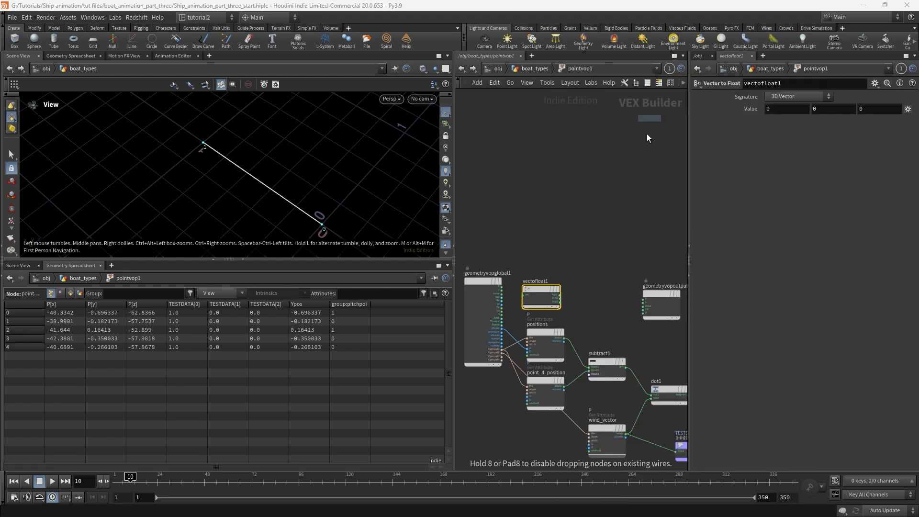
left_click(611, 300)
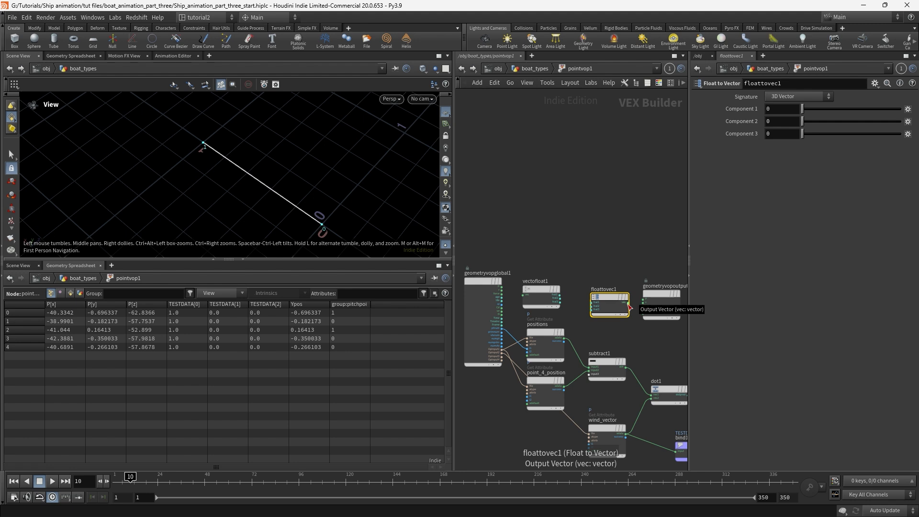
left_click_drag(629, 303, 643, 298)
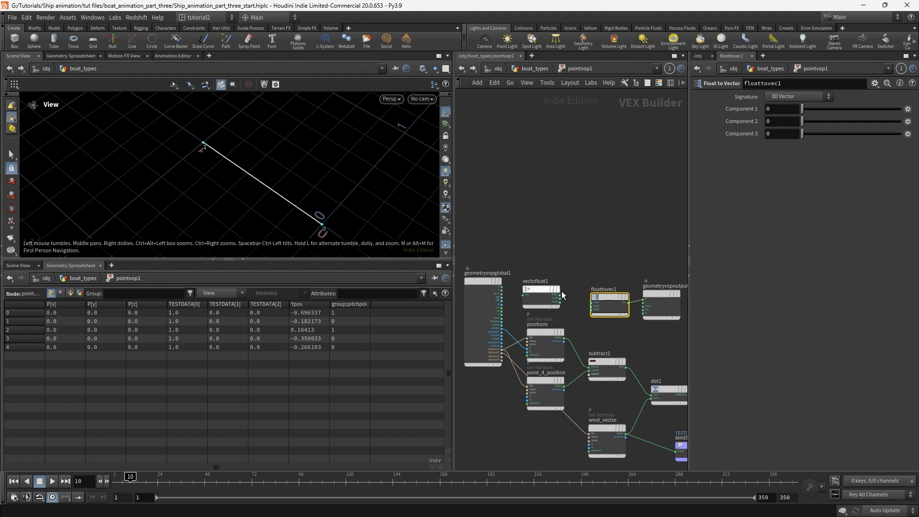
Connect all three vectofloat1 components to floattovec1, feed the global P into vectofloat1, and align floattovec1 with it.
left_click_drag(561, 298, 592, 309)
key("g")
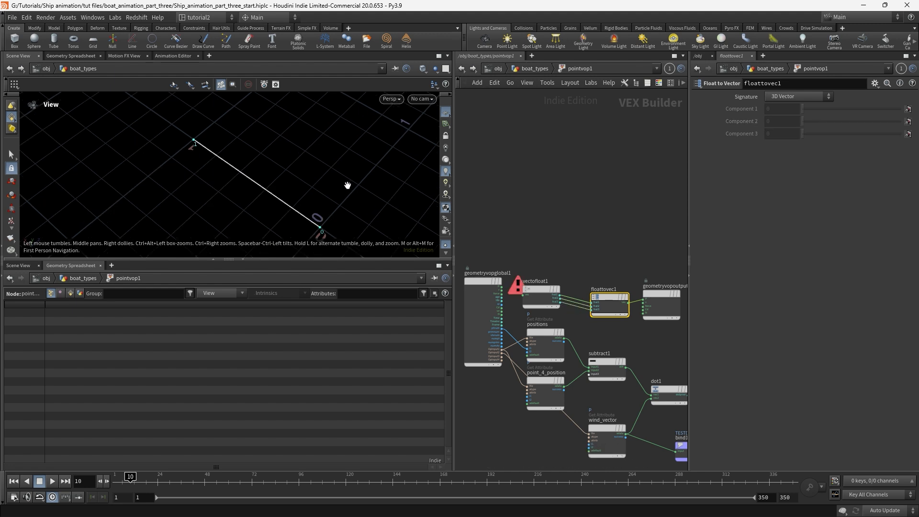
scroll(339, 193, "down", 4)
middle_click_drag(606, 337, 580, 322)
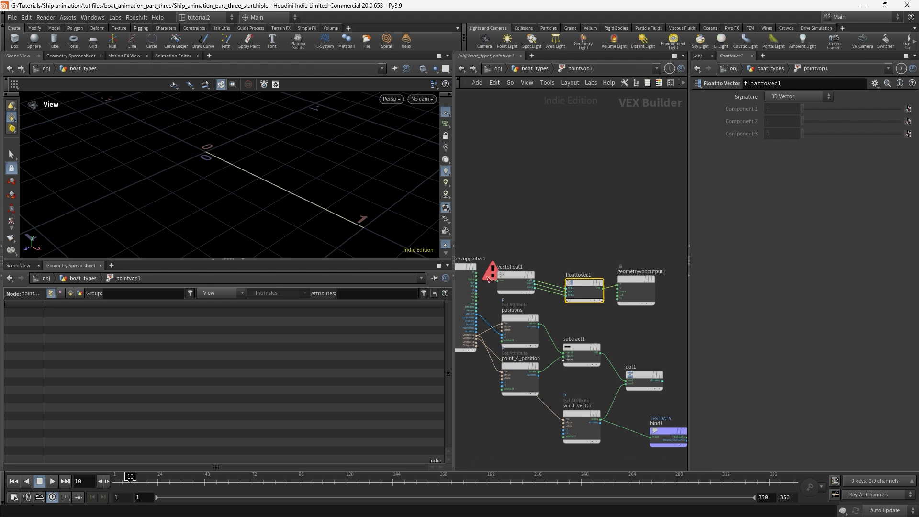
left_click_drag(500, 281, 480, 275)
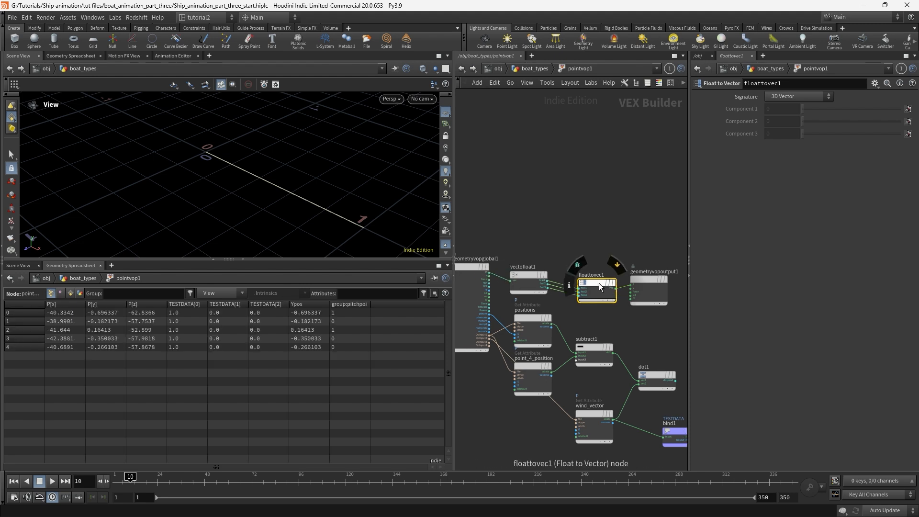
left_click_drag(599, 282, 599, 274)
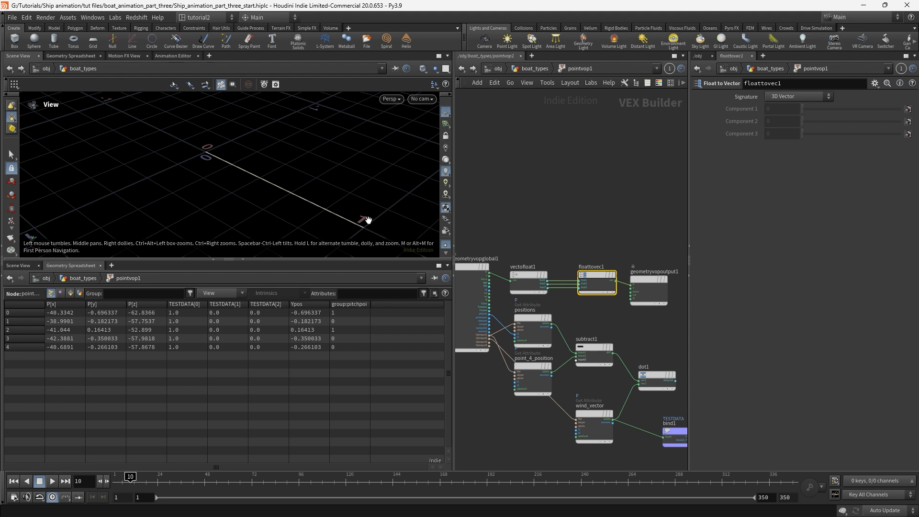
Move floattovec1 and the geometry output farther from vectofloat1 and insert an Add node on the second component's wire.
key("g")
left_click_drag(299, 205, 343, 205)
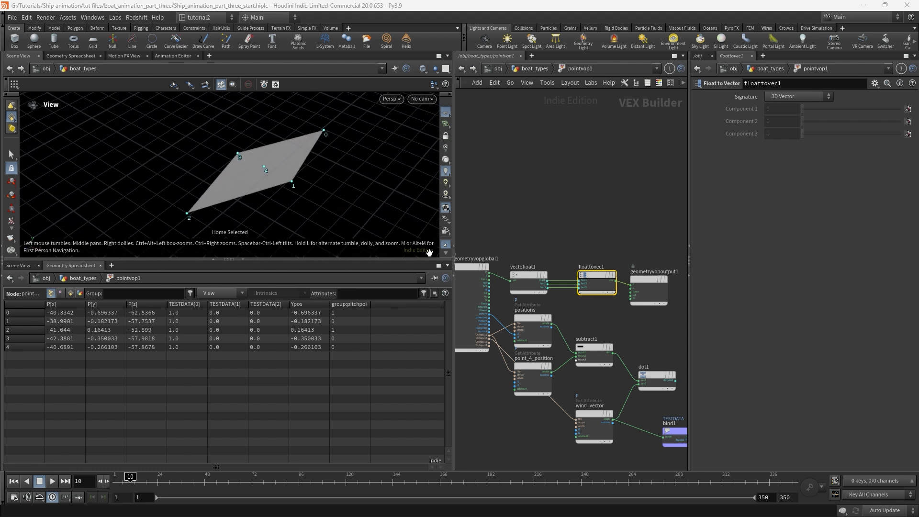
left_click(652, 378)
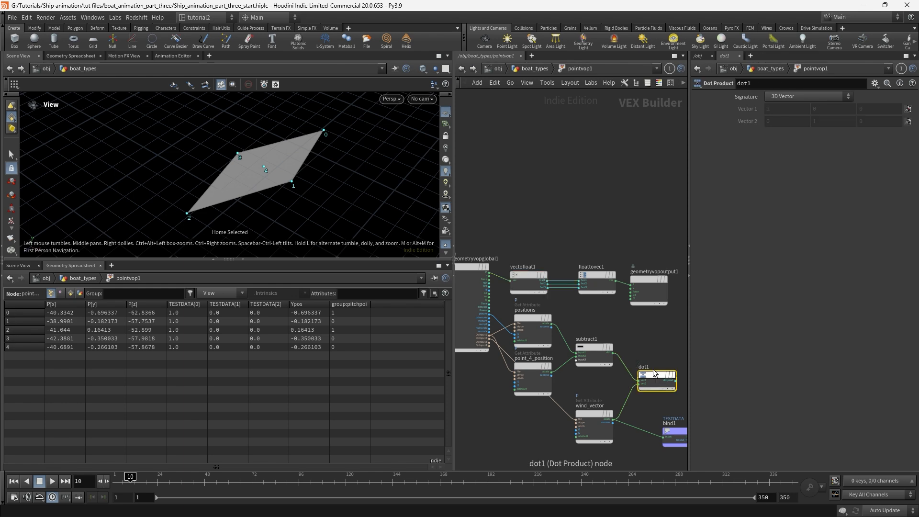
left_click_drag(599, 282, 648, 282)
key("Tab")
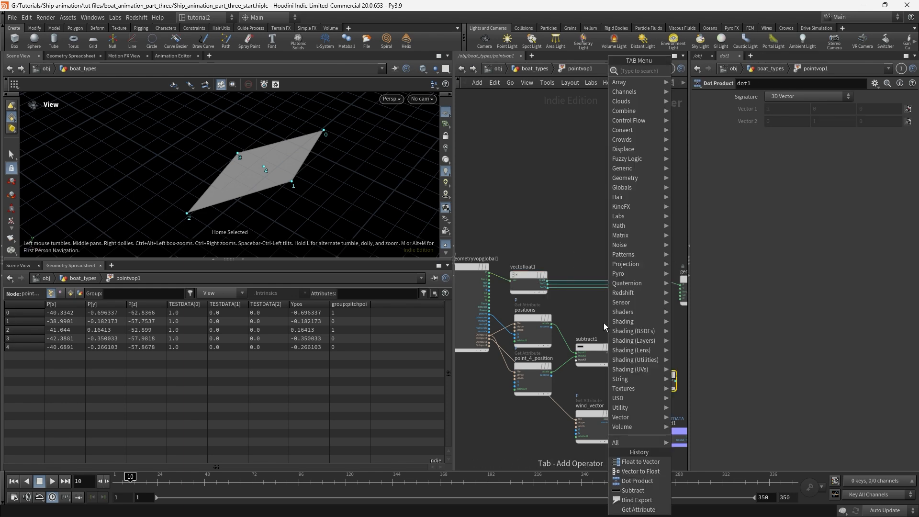
type("add")
left_click(689, 71)
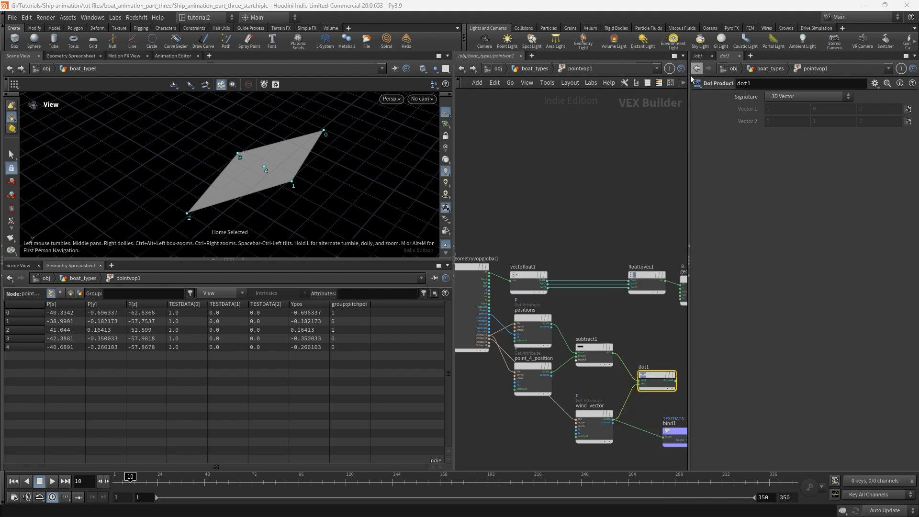
left_click(592, 287)
left_click_drag(594, 285, 639, 320)
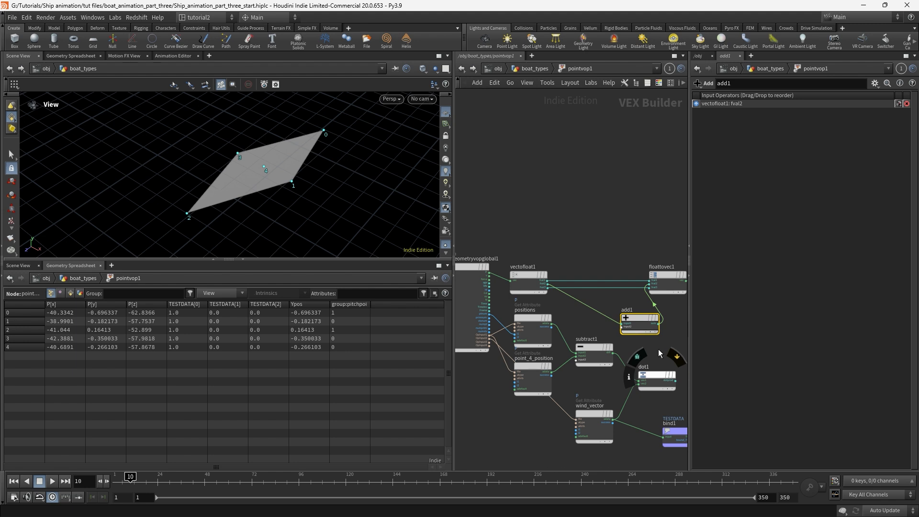
Wire dot1's dot product output into the second input of add1.
middle_click_drag(658, 350, 634, 349)
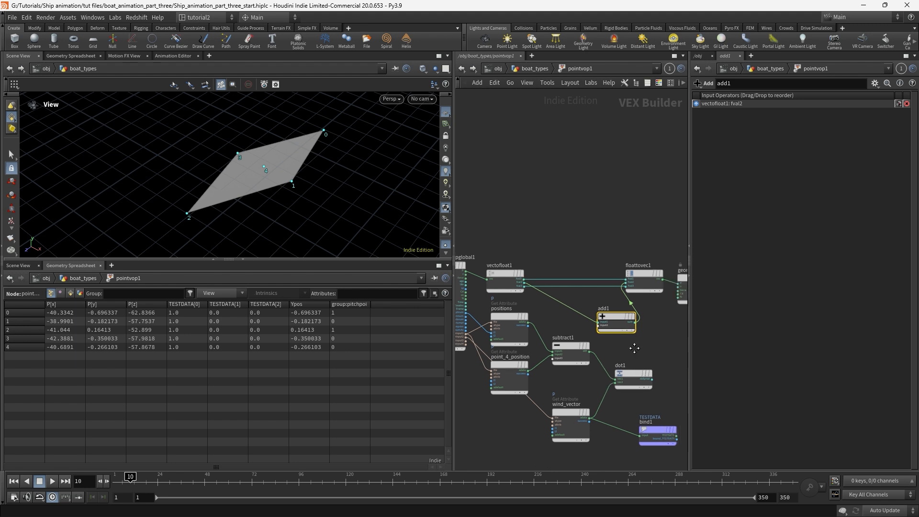
left_click(635, 373)
mouse_move(644, 376)
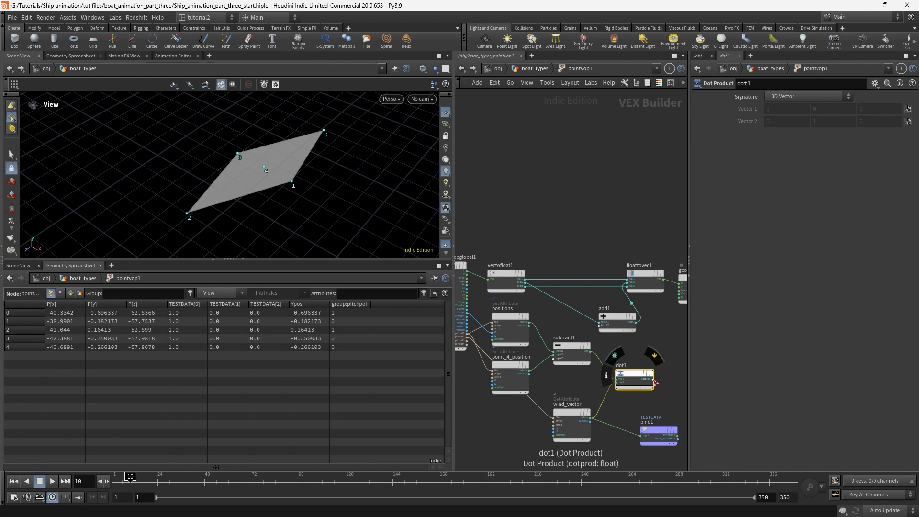
left_click(652, 379)
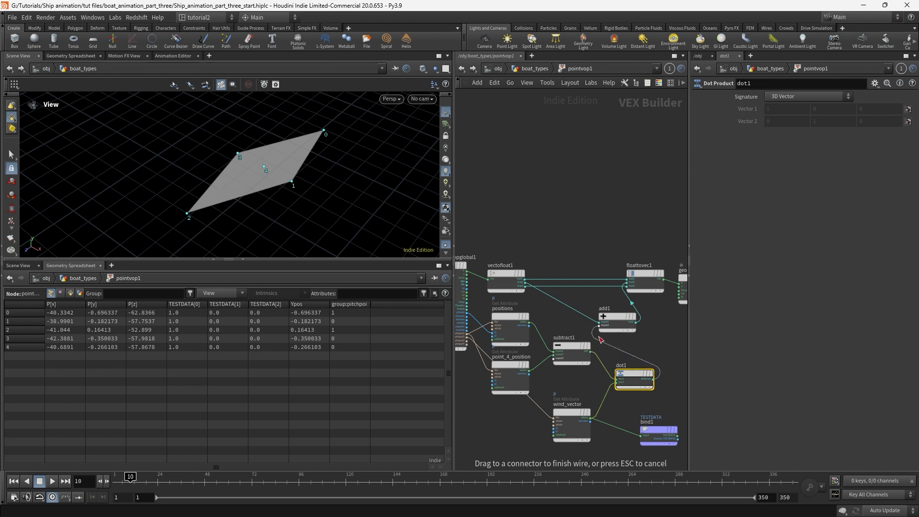
left_click(599, 325)
Look through cam1 and play the animation from frame 1 to examine how the plane tilts.
left_click_drag(269, 201, 329, 199)
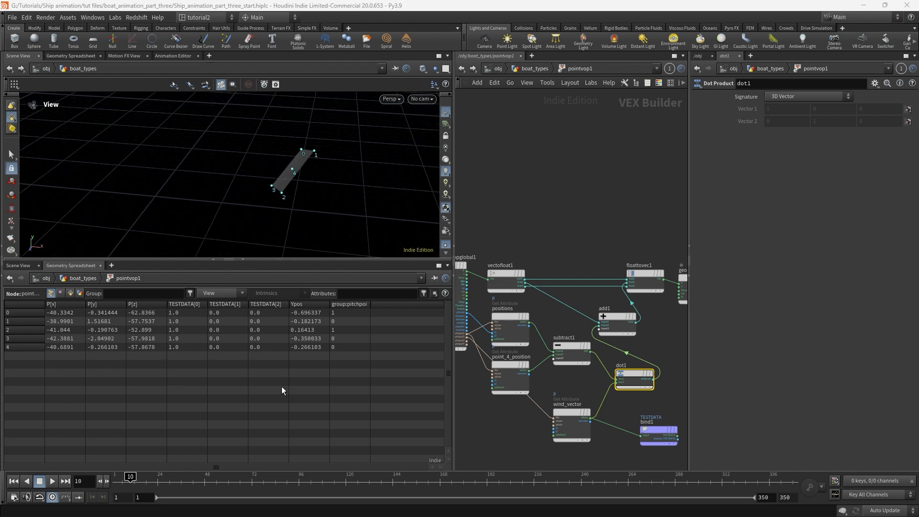
left_click(422, 99)
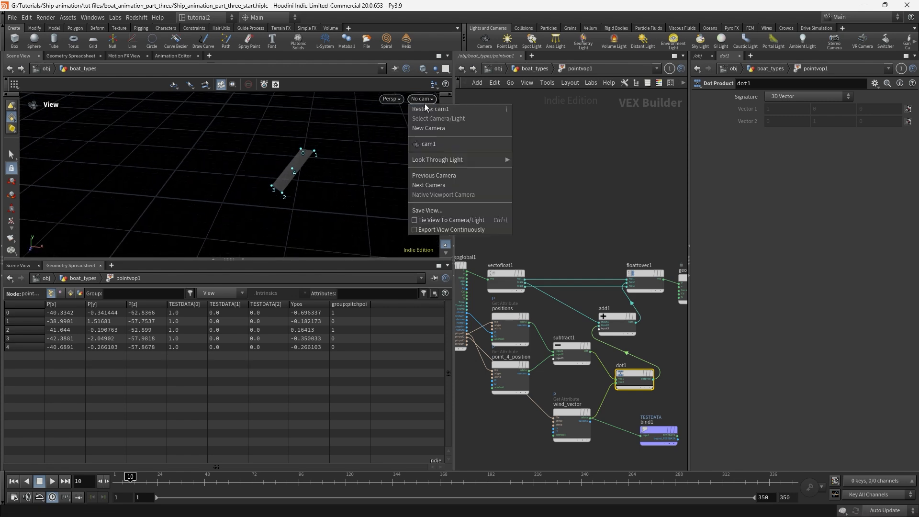
left_click(435, 144)
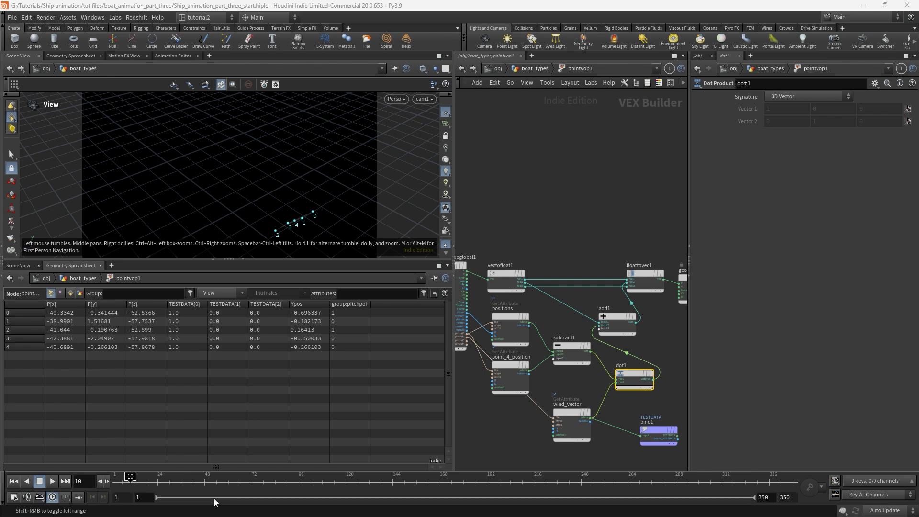
left_click_drag(353, 478, 93, 496)
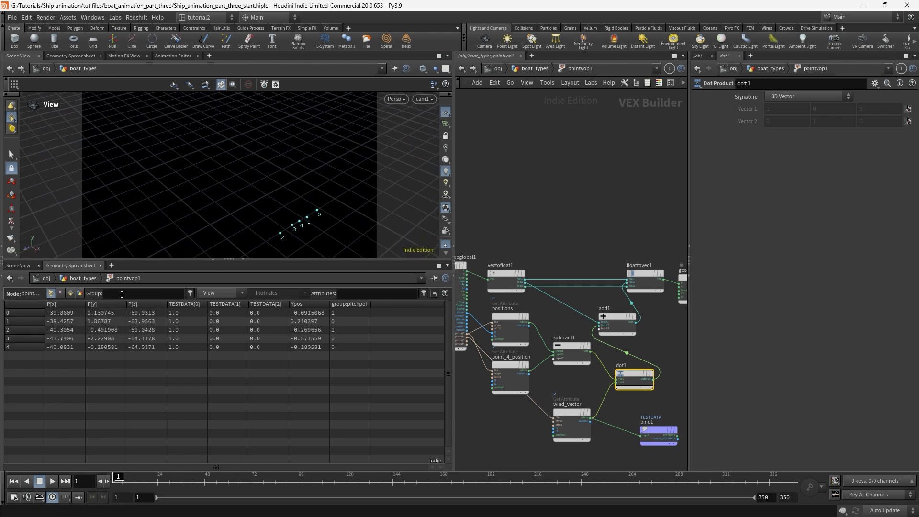
left_click(57, 481)
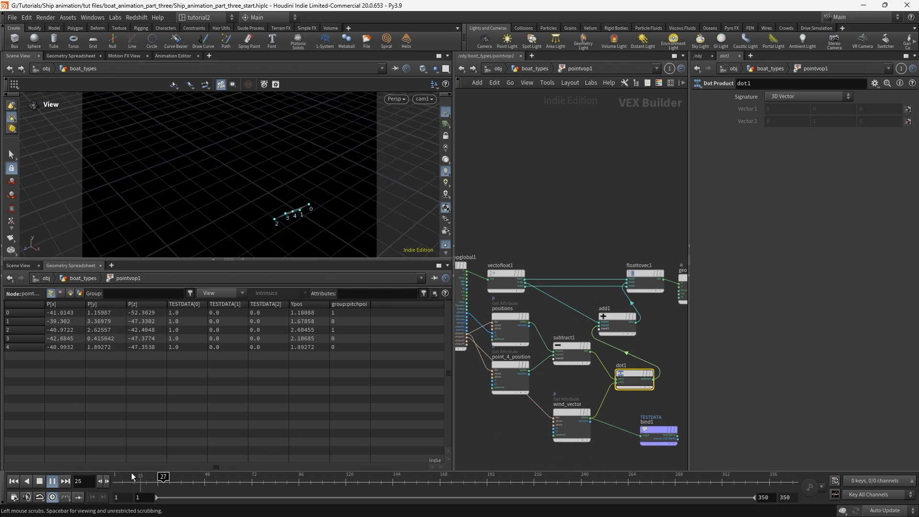
left_click(40, 481)
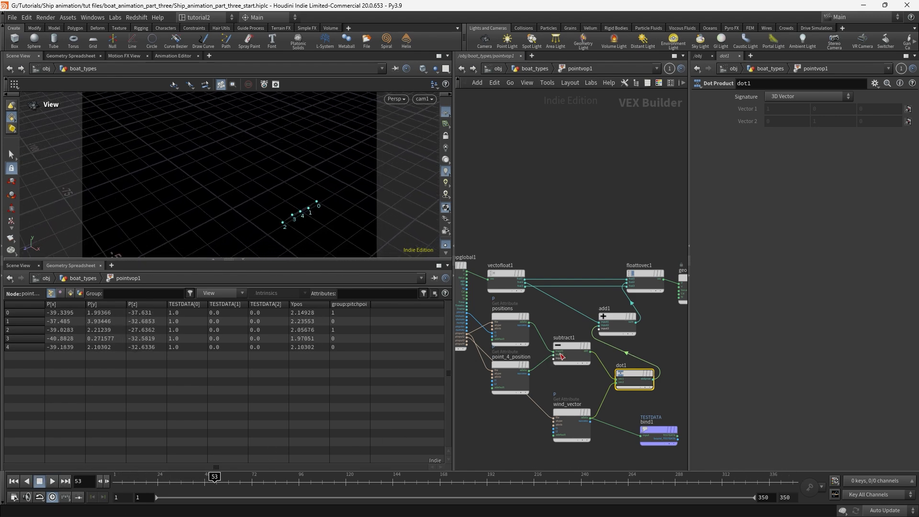
Swap subtract1's inputs so positions is subtracted from point_4_position, and return the timeline to frame 1.
left_click(570, 344)
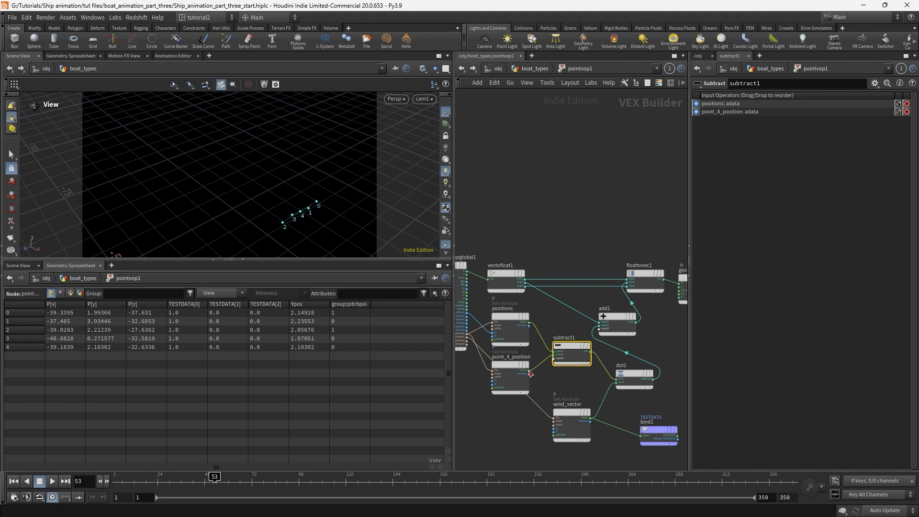
left_click_drag(529, 371, 554, 352)
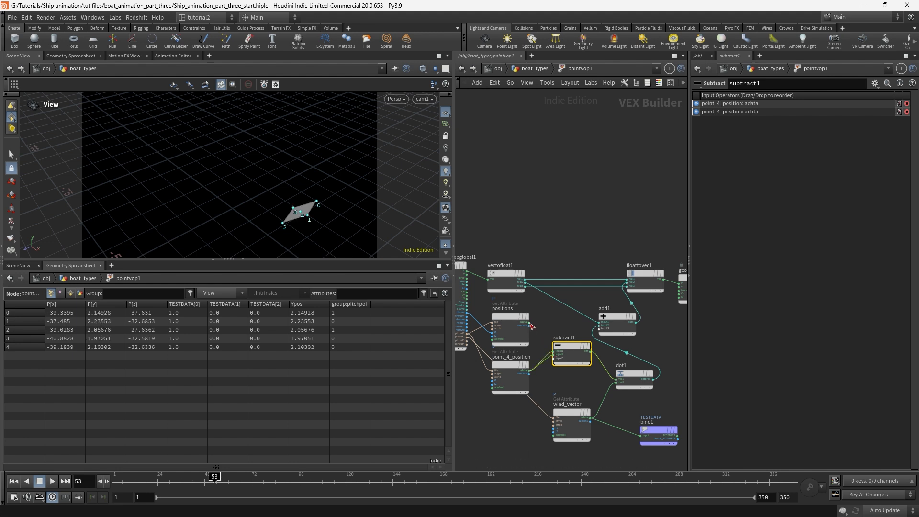
left_click_drag(530, 323, 555, 355)
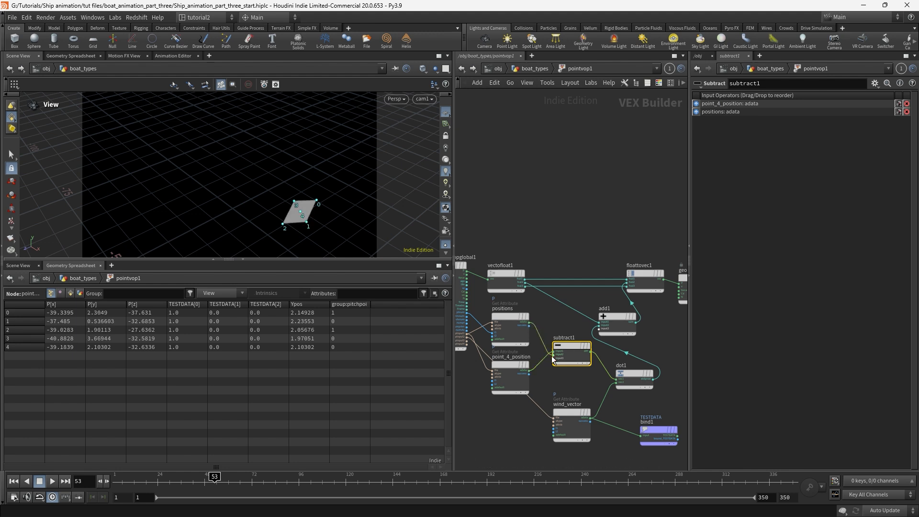
left_click_drag(214, 480, 18, 479)
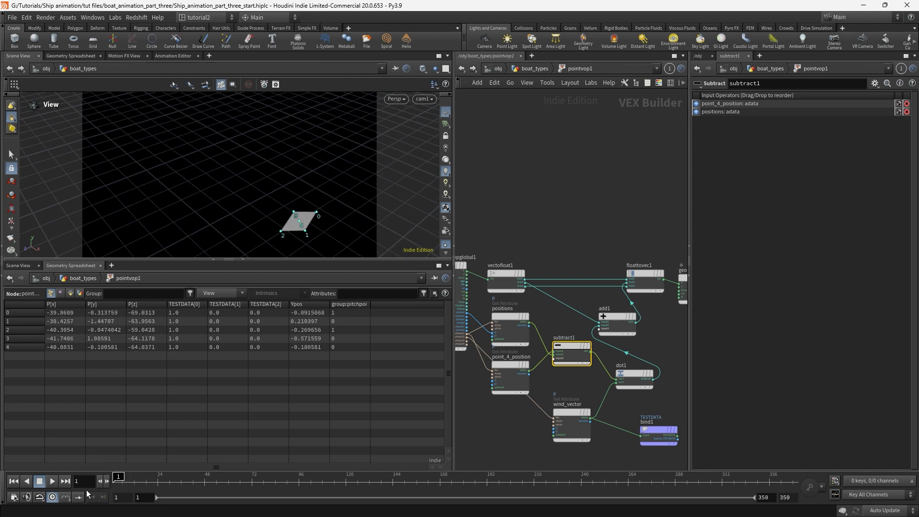
Play the animation to frame 35 to examine the plane's tilt, and move add1 farther from subtract1.
left_click(52, 481)
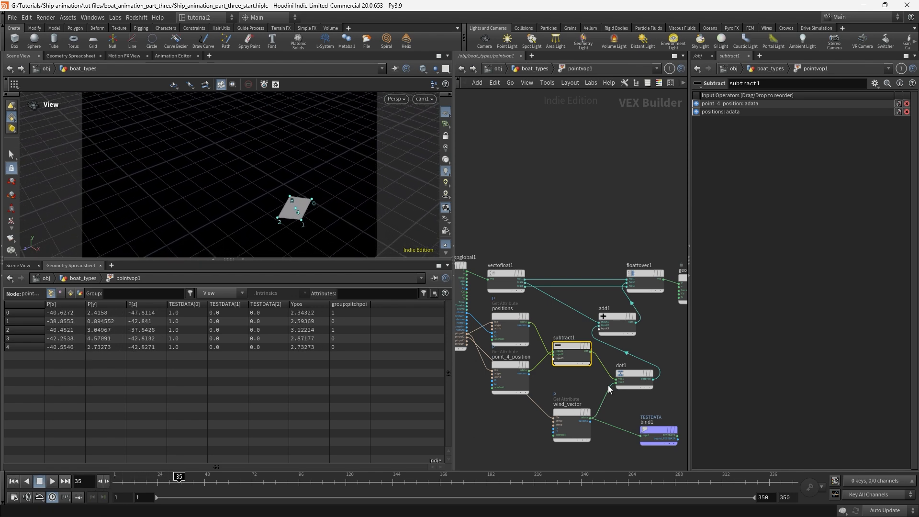
left_click(627, 380)
left_click_drag(612, 317, 645, 311)
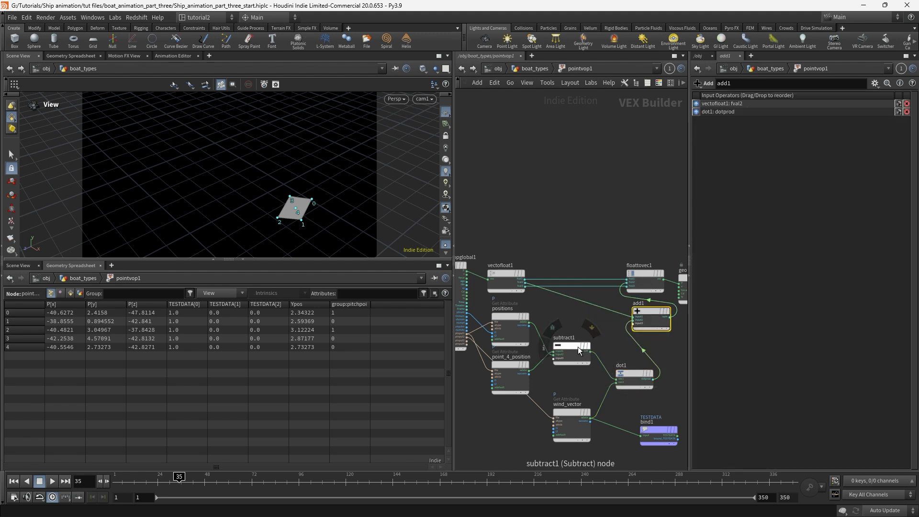
scroll(562, 371, "down", 4)
scroll(565, 376, "up", 2)
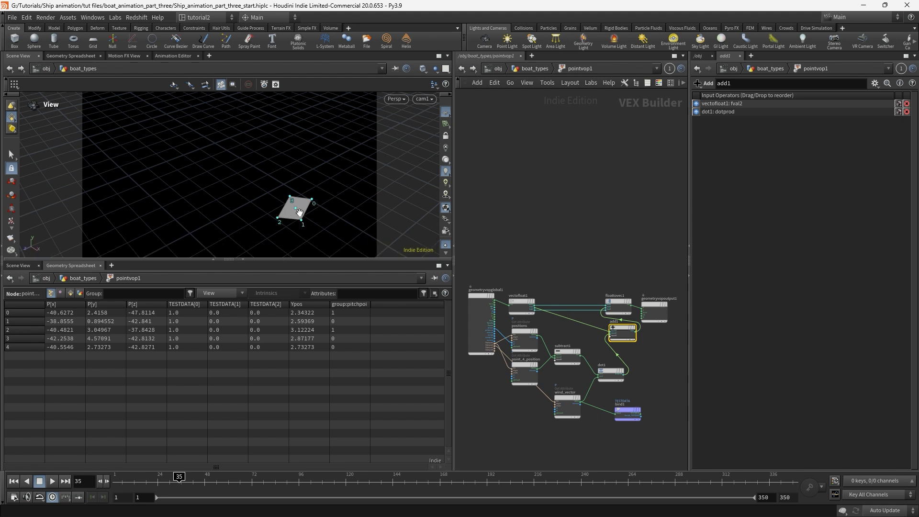
left_click_drag(346, 190, 330, 249)
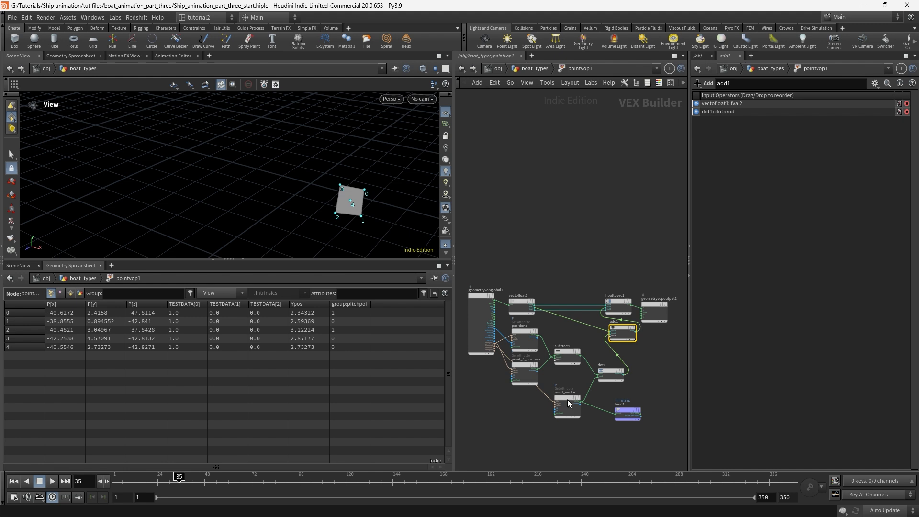
Return to the boat_types network and insert an Attribute Create node between pointwrangle2 and pointvop1.
left_click(532, 69)
left_click_drag(606, 332, 604, 352)
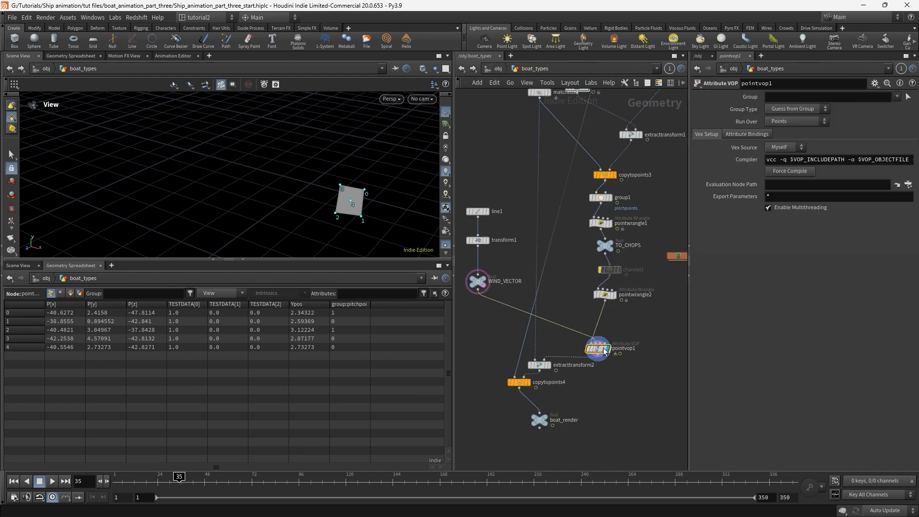
left_click(605, 294)
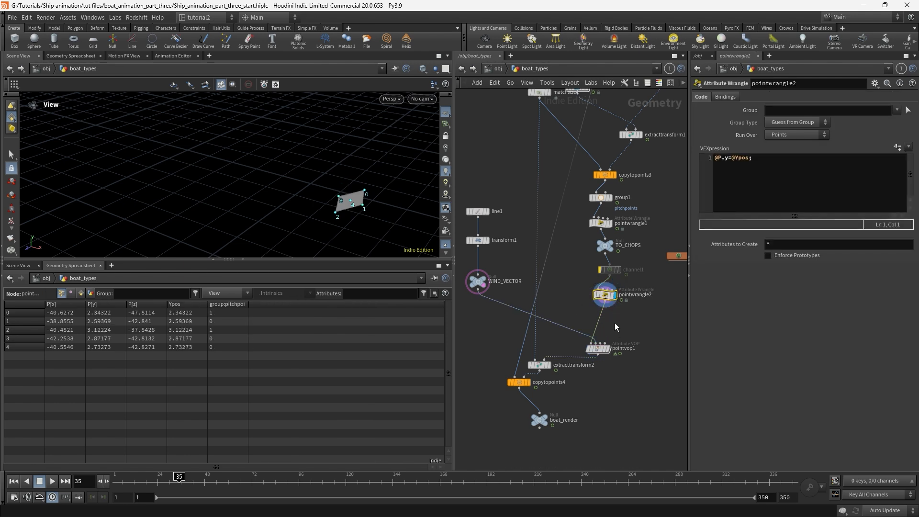
key("Tab")
type("cre")
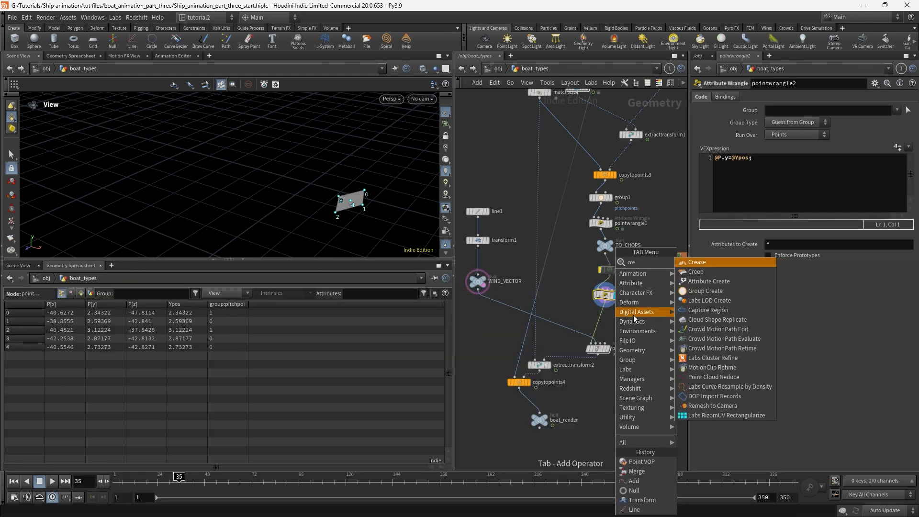
left_click(706, 281)
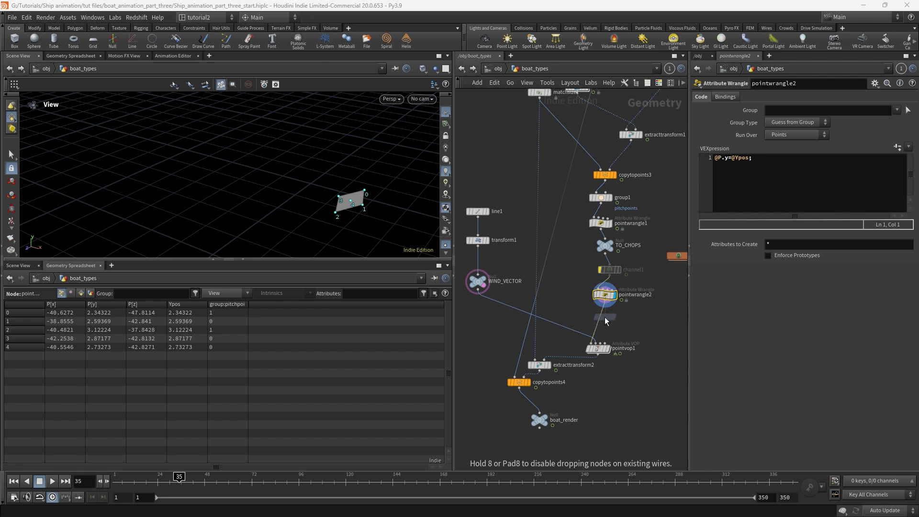
left_click(602, 316)
scroll(645, 351, "up", 1)
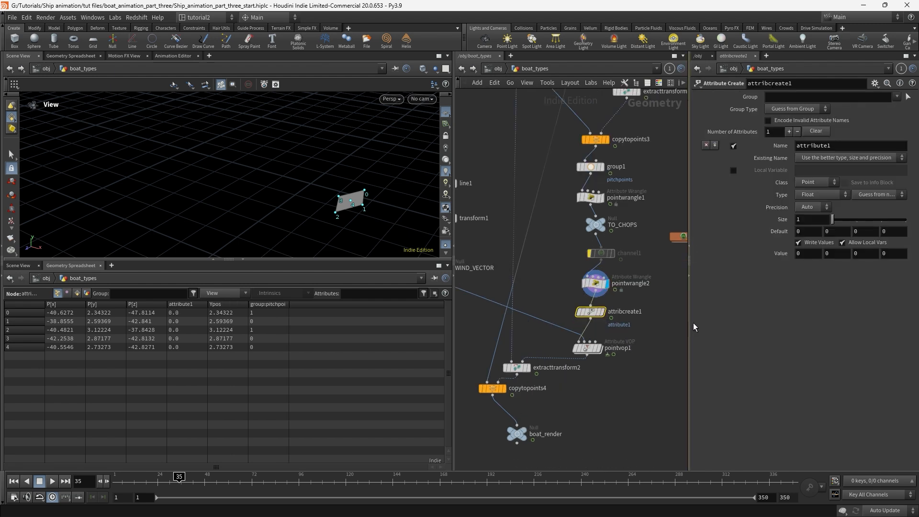
Name the attribute created by attribcreate1 windscale.
left_click(843, 148)
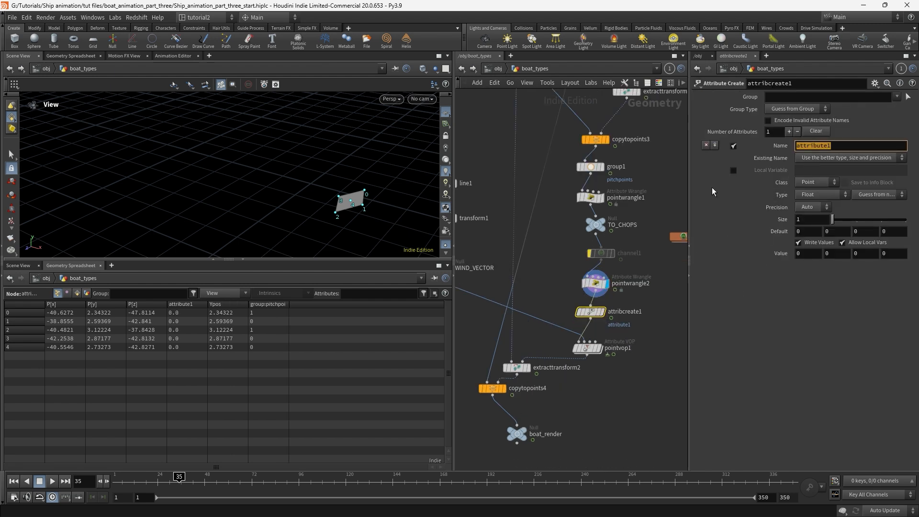
type("windscale")
key("Return")
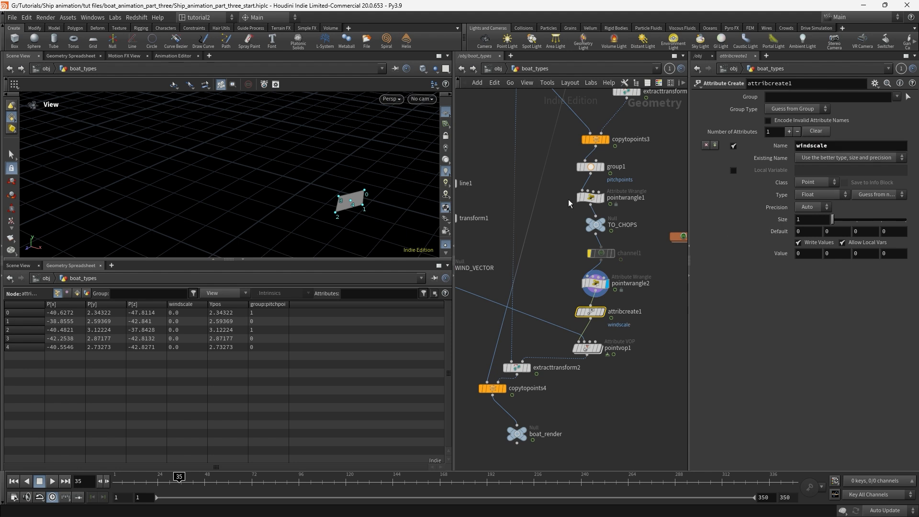
Restrict attribcreate1 to group 0 2 and set the first component of its windscale value to .01.
left_click_drag(380, 184, 378, 210)
middle_click_drag(377, 211, 394, 154)
scroll(385, 167, "up", 5)
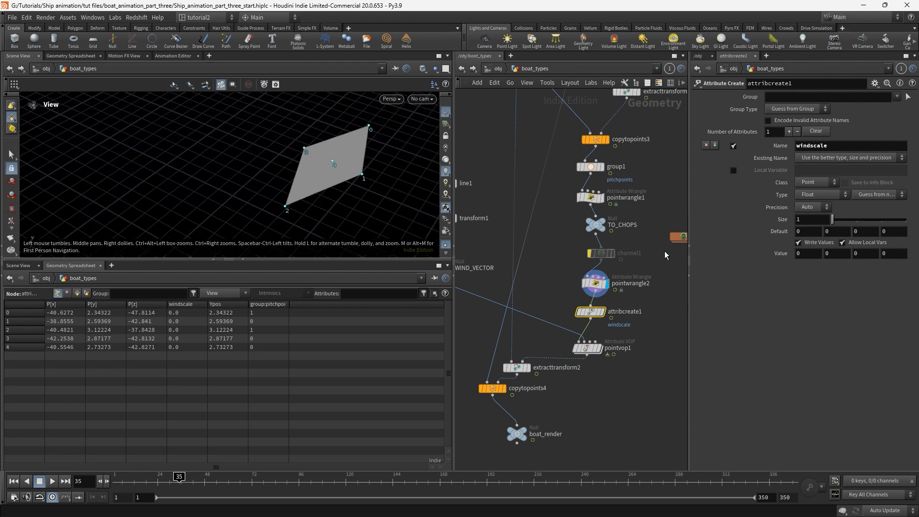
left_click(808, 253)
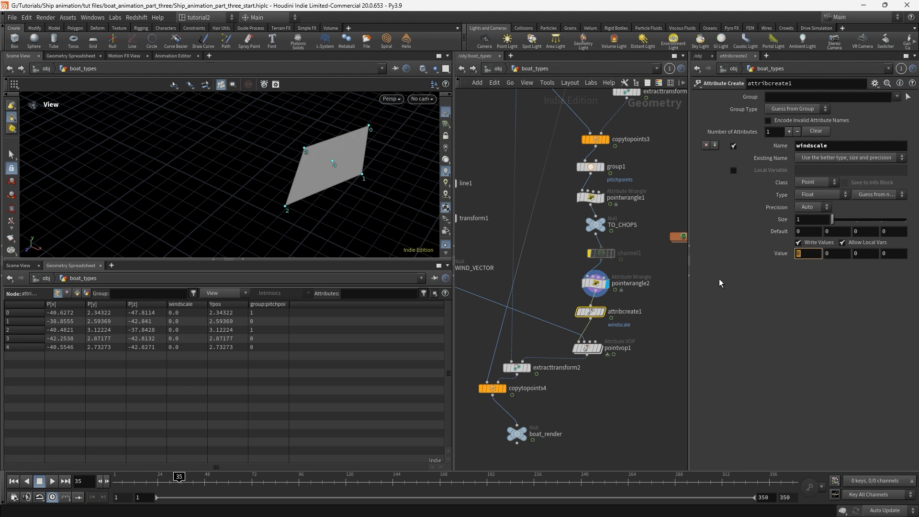
left_click(771, 96)
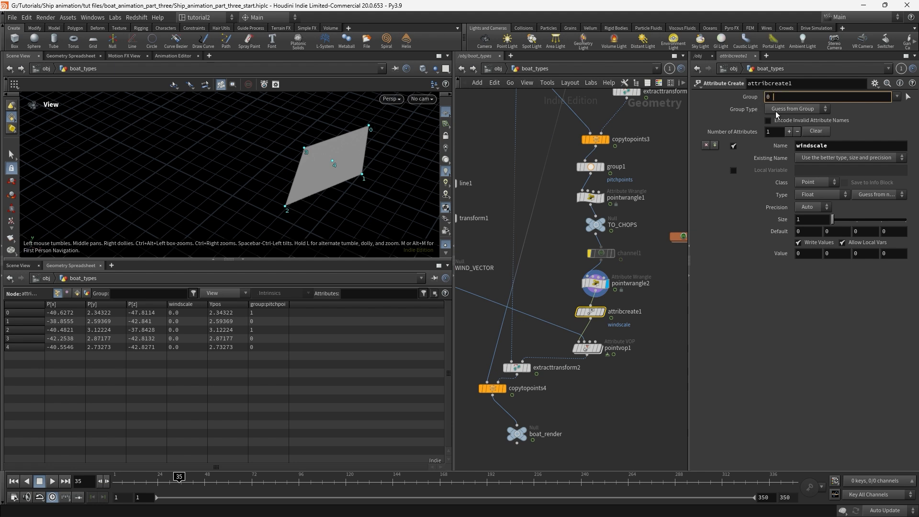
key("Return")
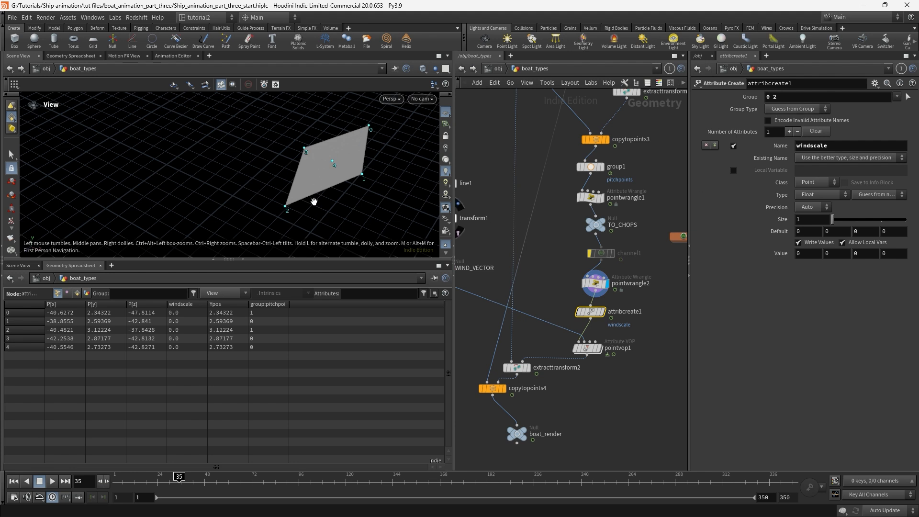
left_click(811, 255)
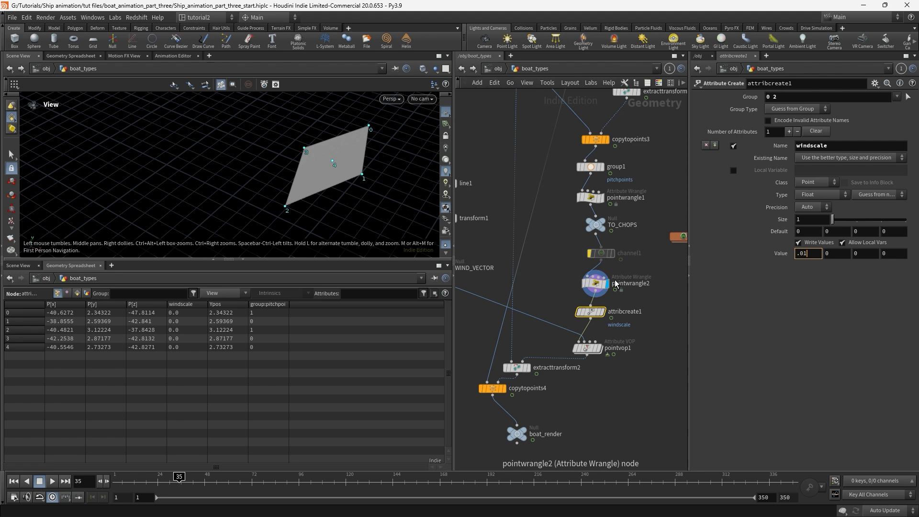
key("Return")
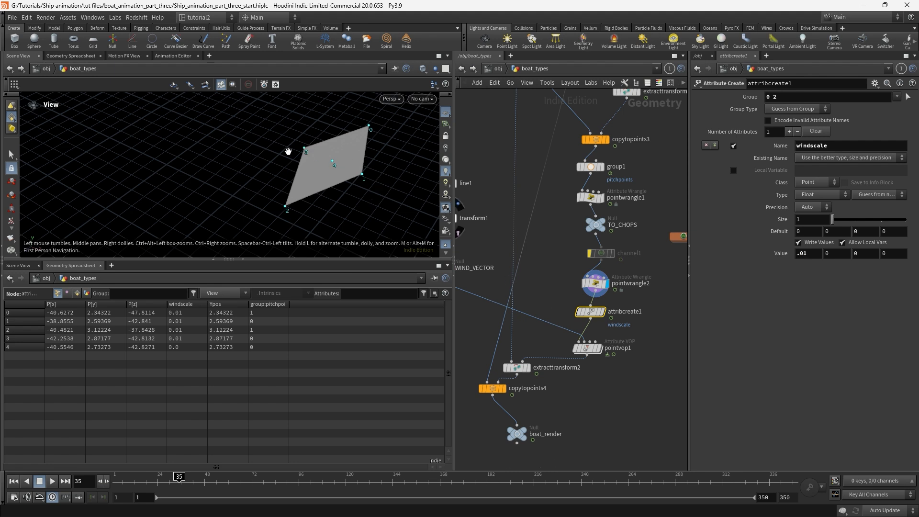
Set windscale's first default component to .1 and attribcreate1's group type to Points.
left_click(812, 233)
type(".1")
key("Return")
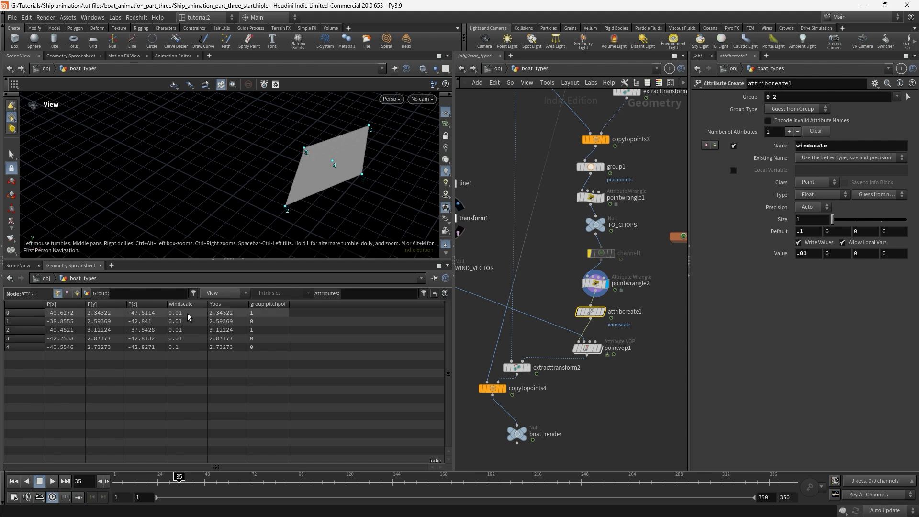
left_click(793, 108)
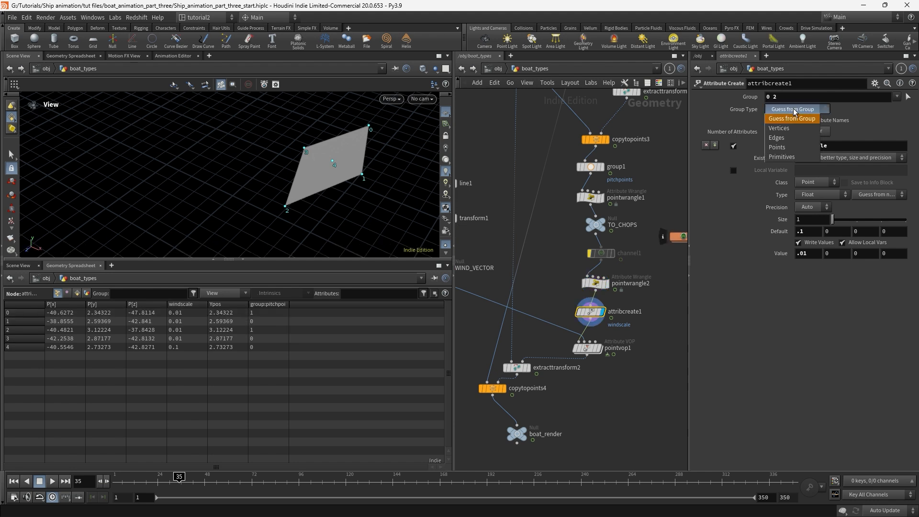
left_click(786, 149)
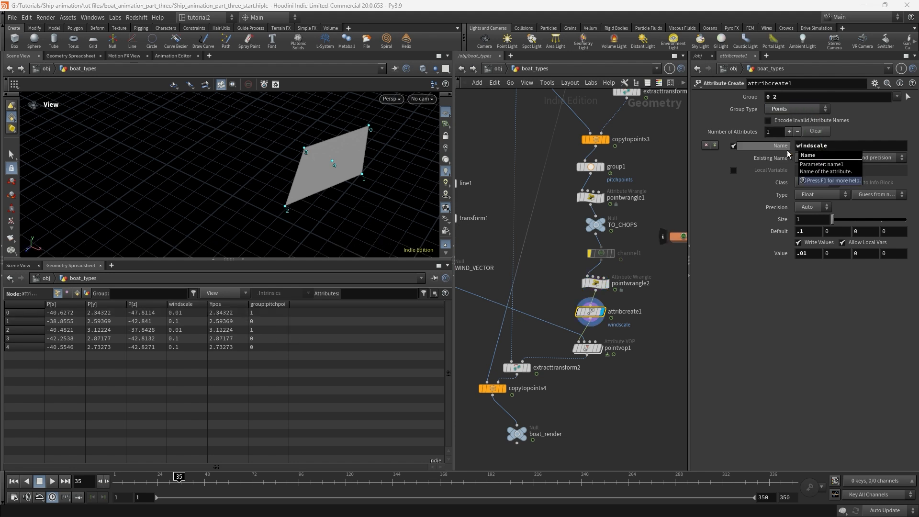
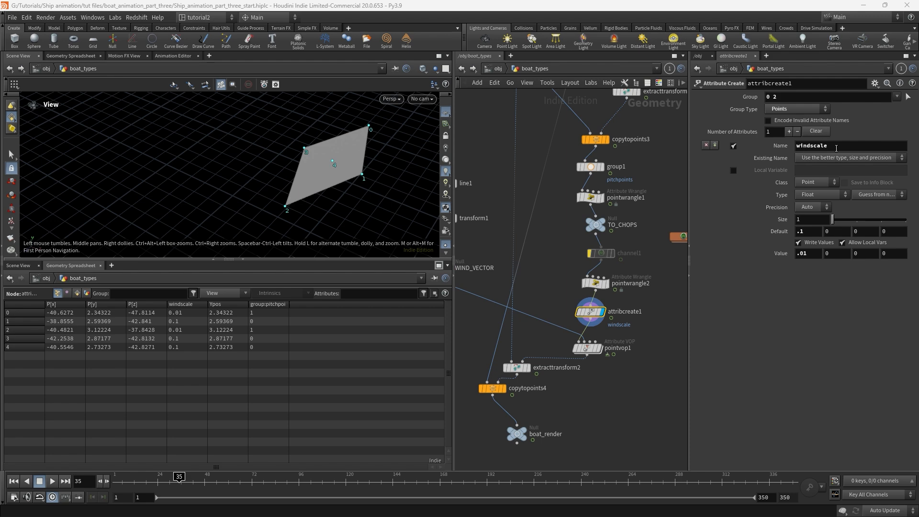
Go inside pointvop1 and duplicate the positions Get Attribute node, placing the copy above vectofloat1.
double_click(589, 351)
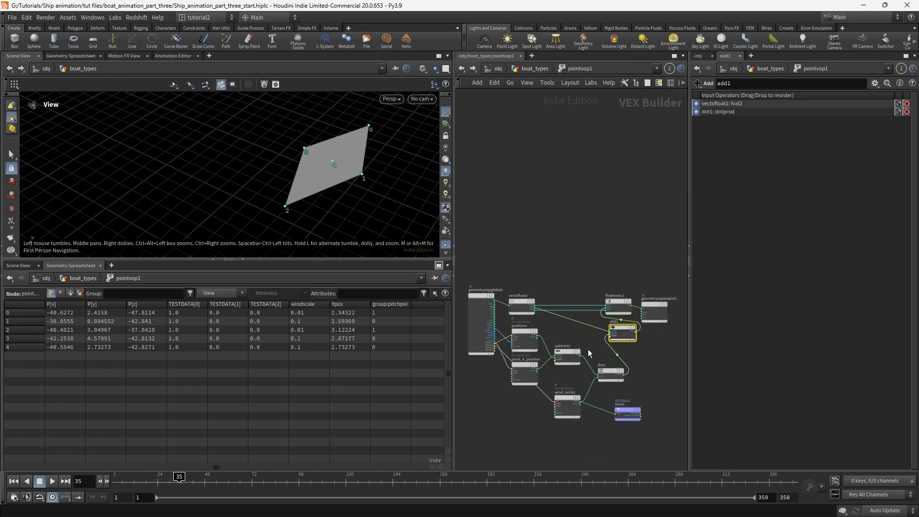
scroll(524, 413, "up", 2)
middle_click_drag(537, 411, 564, 388)
scroll(572, 360, "down", 2)
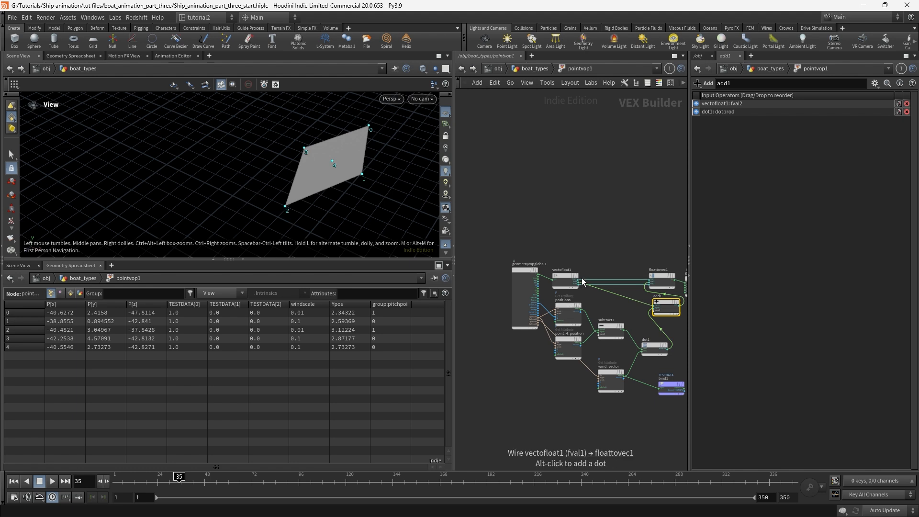
scroll(572, 322, "up", 2)
left_click_drag(556, 275, 567, 275)
mouse_move(562, 319)
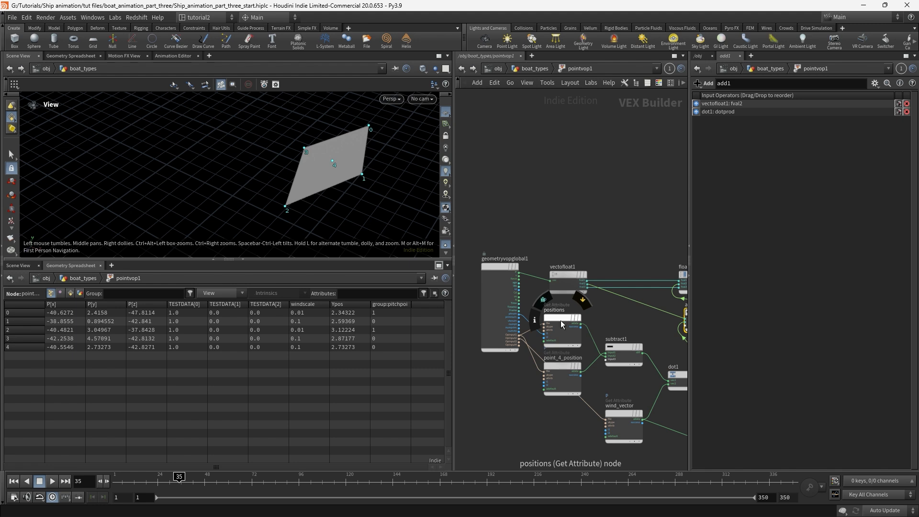
left_click_drag(562, 317, 570, 205, "alt")
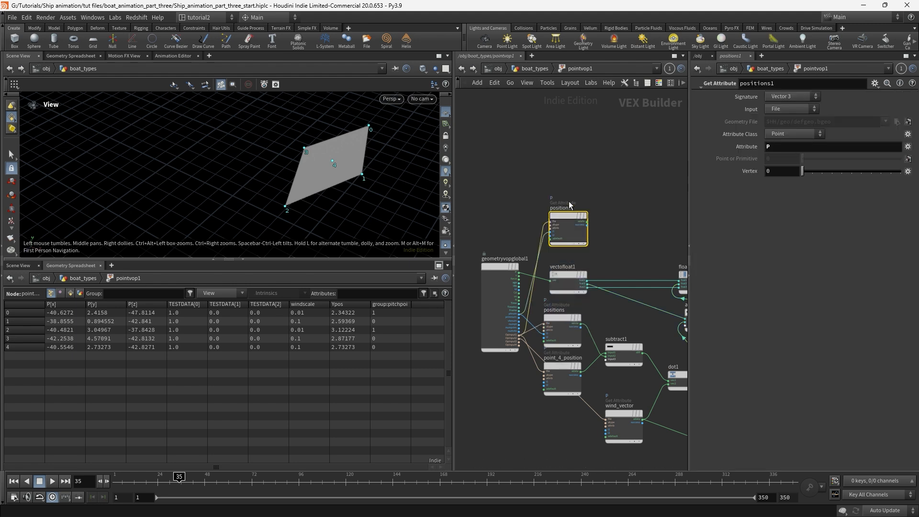
Make the copied Get Attribute node read windscale and set its signature to Float.
double_click(787, 146)
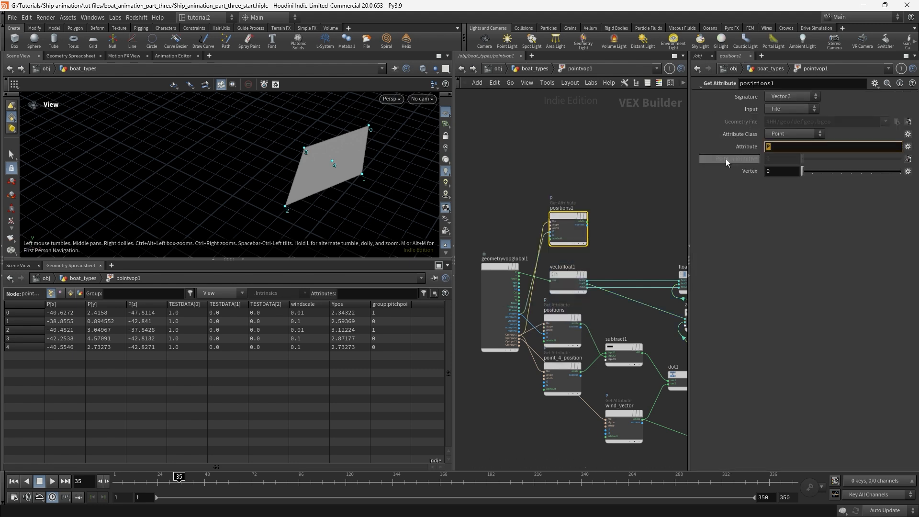
type("windscale")
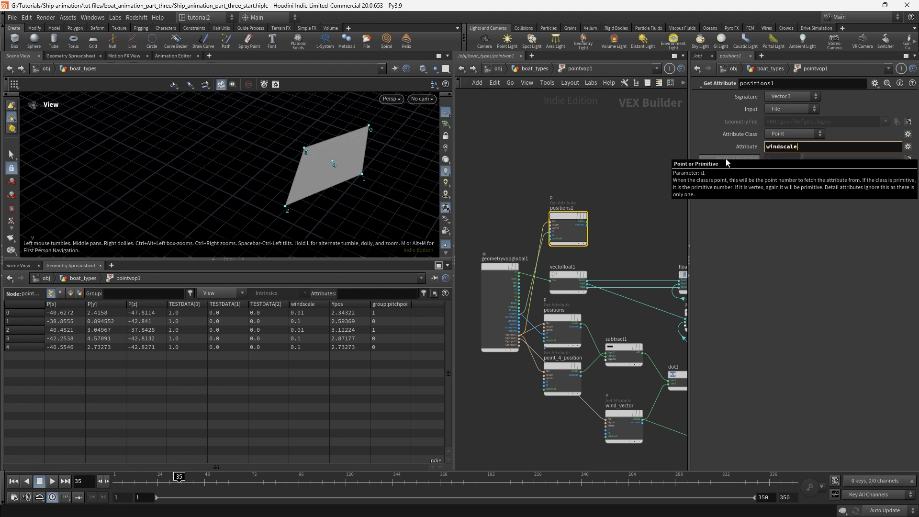
key("Return")
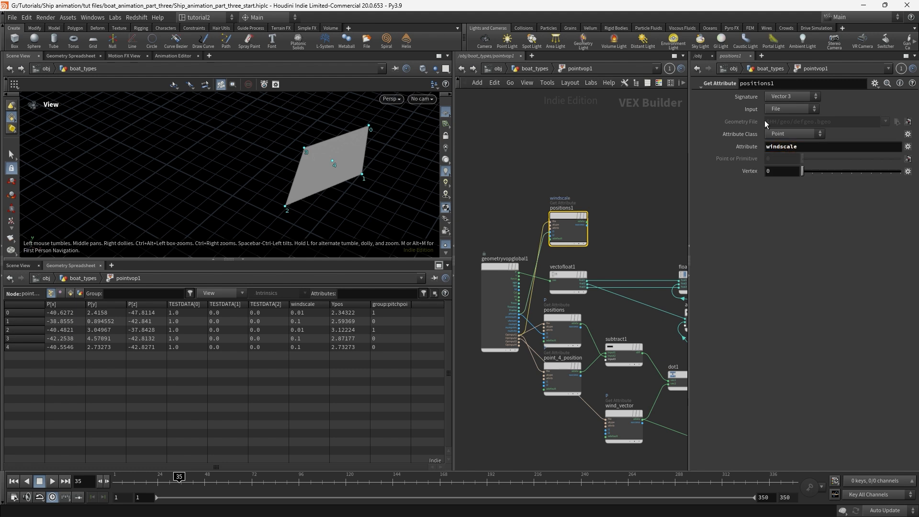
left_click(784, 98)
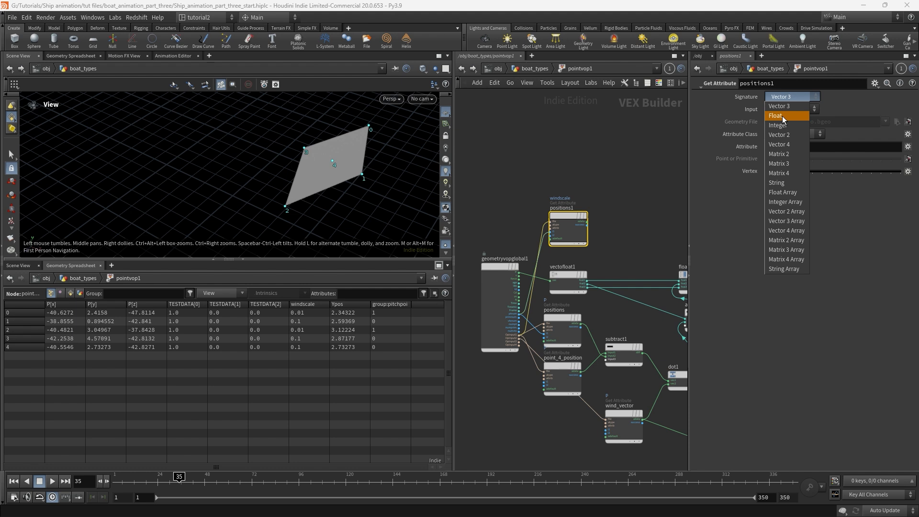
left_click(783, 117)
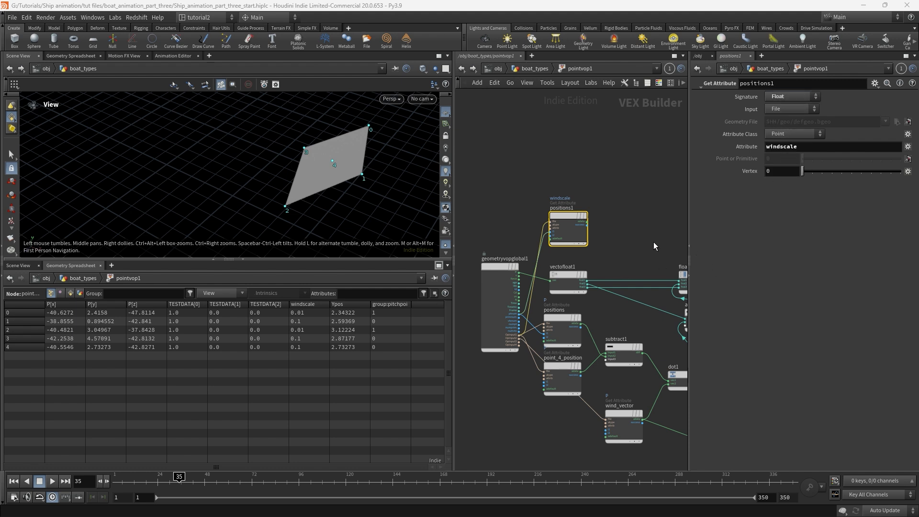
Move the TESTDATA bind node beside positions1 and wire positions1's windscale output into it.
middle_click_drag(654, 246, 558, 220)
mouse_move(630, 409)
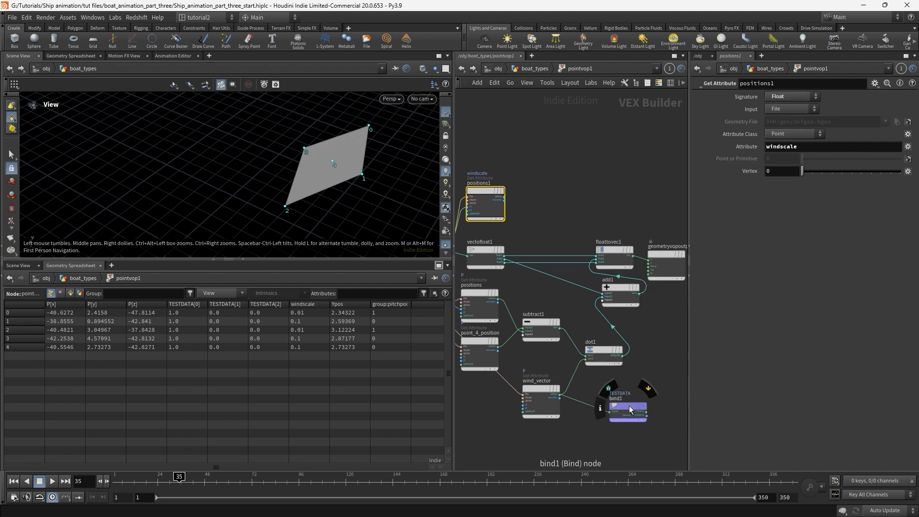
left_click_drag(629, 409, 605, 197)
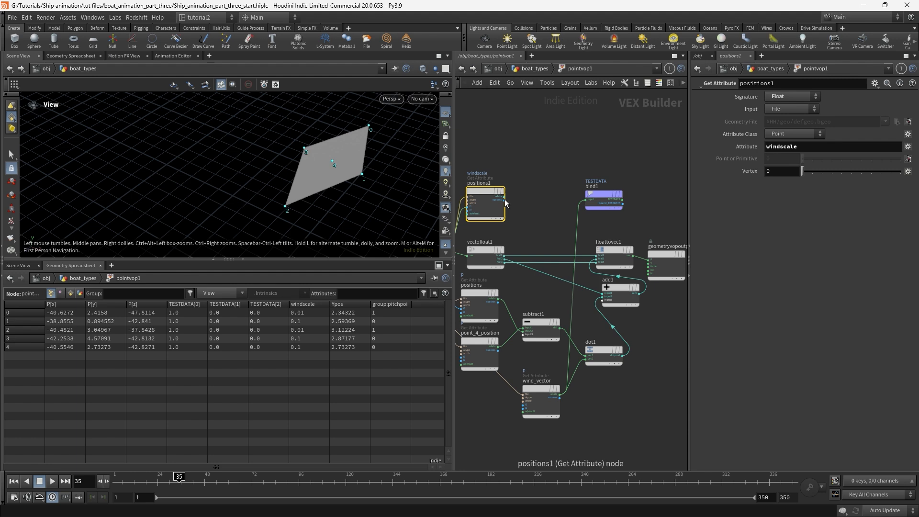
left_click_drag(503, 196, 586, 199)
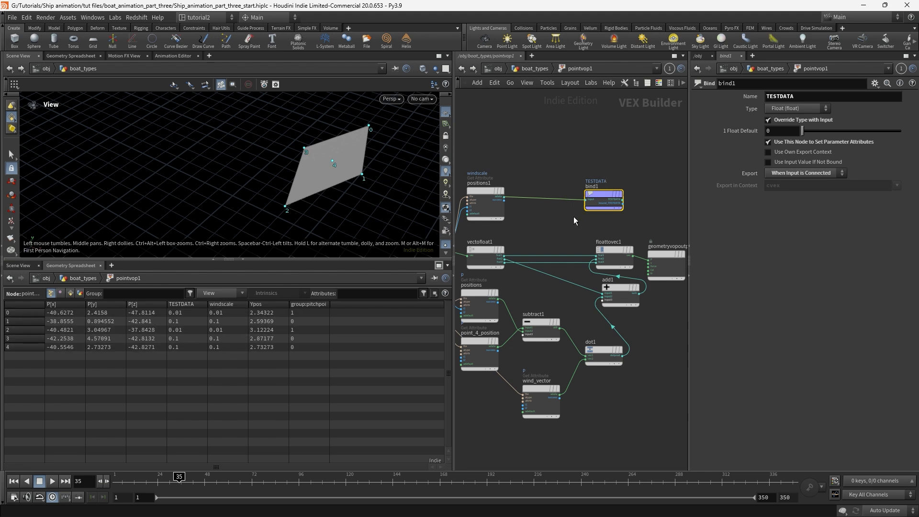
Shift the geometry output, floattovec1 and add1 away from dot1 to make room in the network.
mouse_move(622, 289)
left_click_drag(664, 252, 671, 247)
left_click_drag(590, 250, 617, 242)
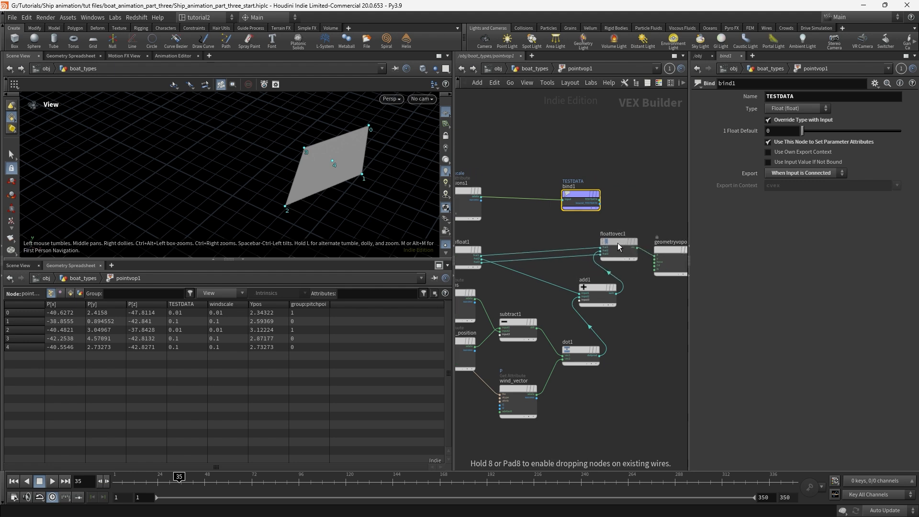
left_click_drag(597, 285, 621, 286)
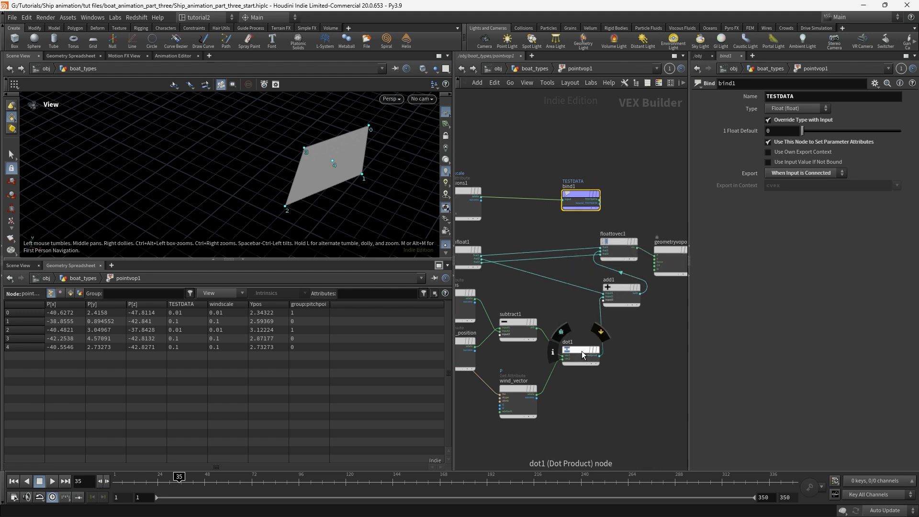
Move dot1 slightly closer to subtract1 and wind_vector.
left_click_drag(581, 351, 575, 352)
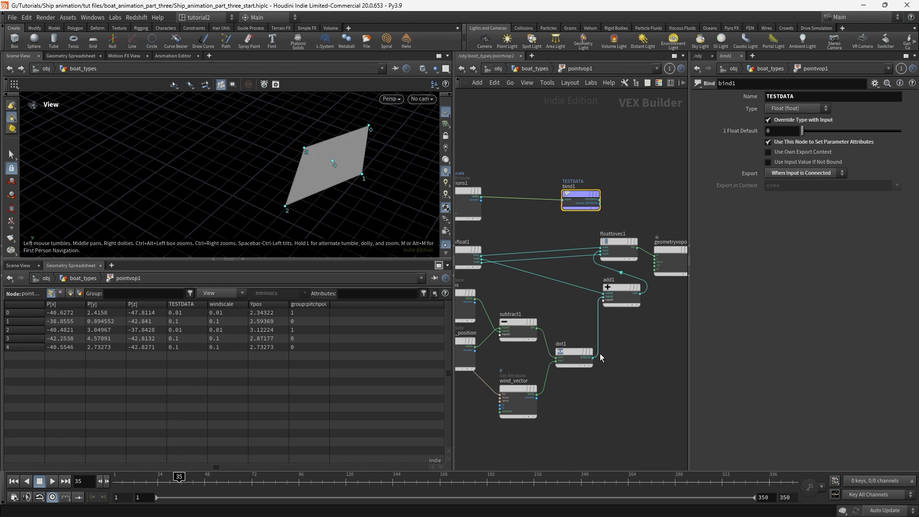
key("Tab")
type("mul")
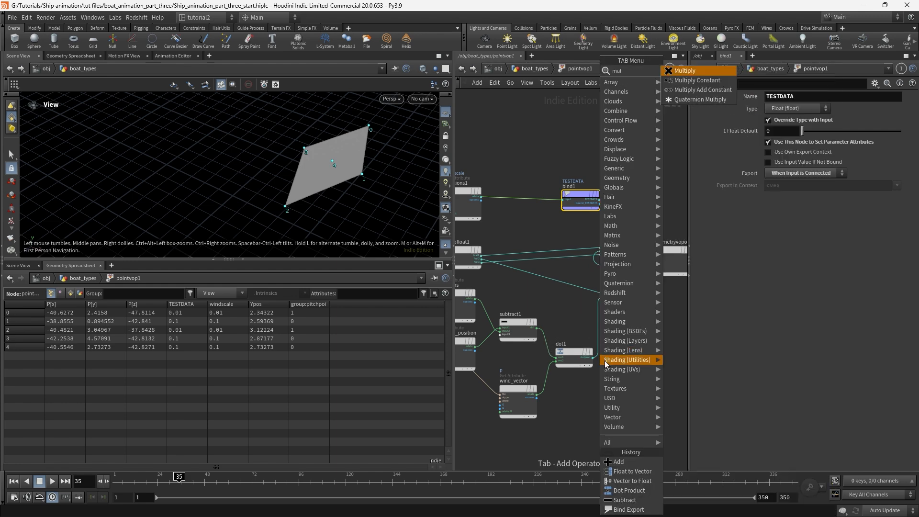
type("t")
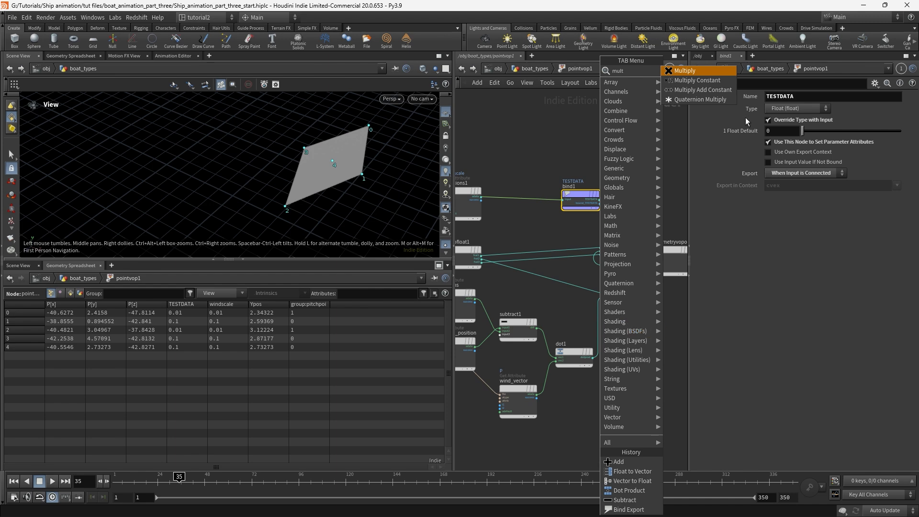
key("Escape")
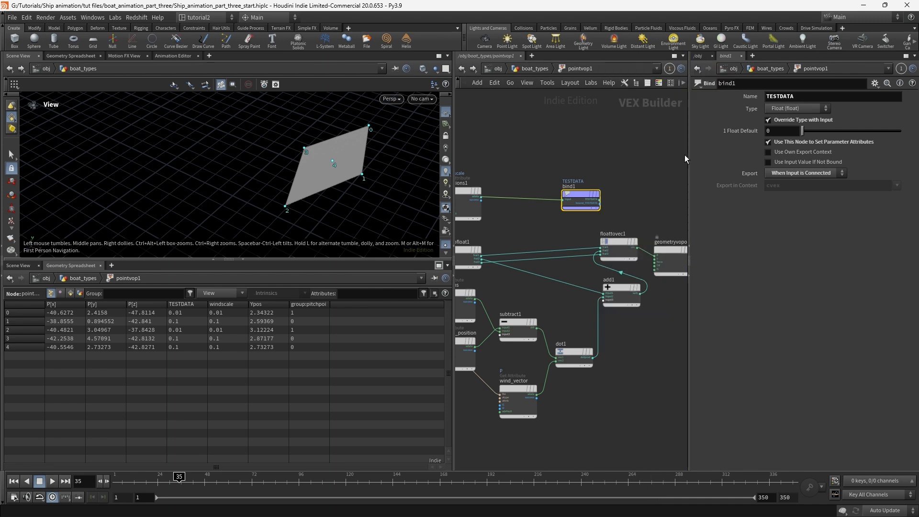
Insert a Multiply node on the wire between dot1 and add1.
key("Tab")
type("mul")
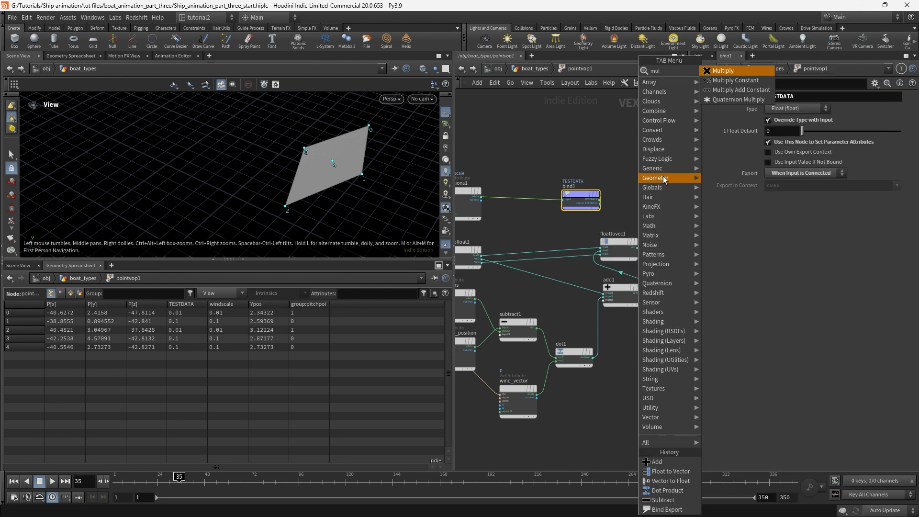
left_click(723, 71)
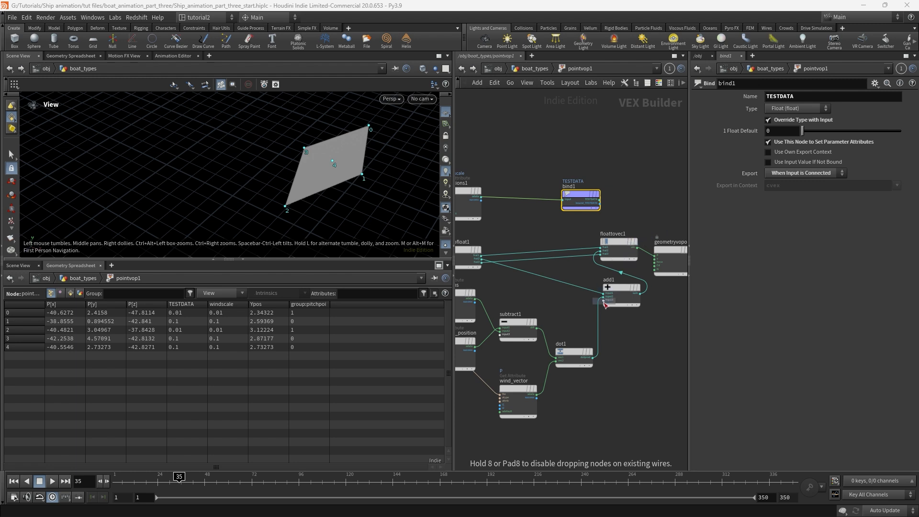
left_click(600, 326)
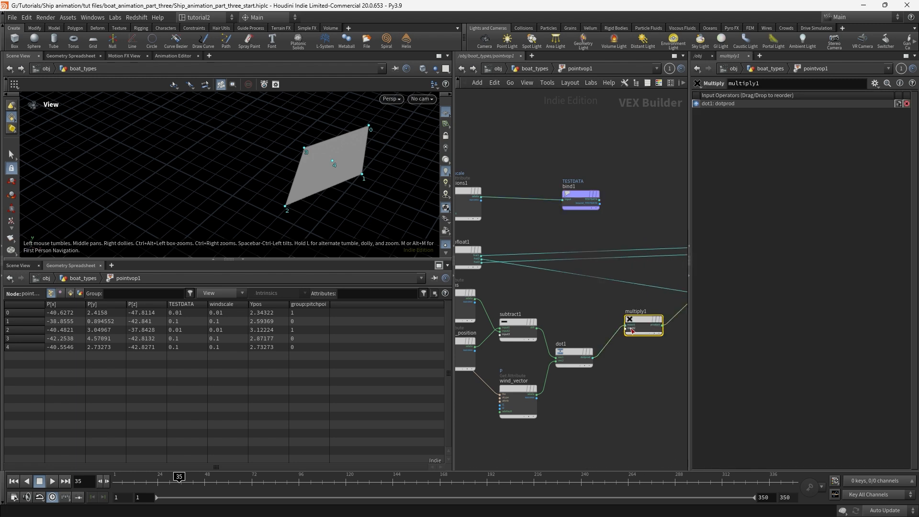
Wire the windscale output of positions1 into the second input of multiply1, alongside the dot product.
scroll(570, 220, "down", 3)
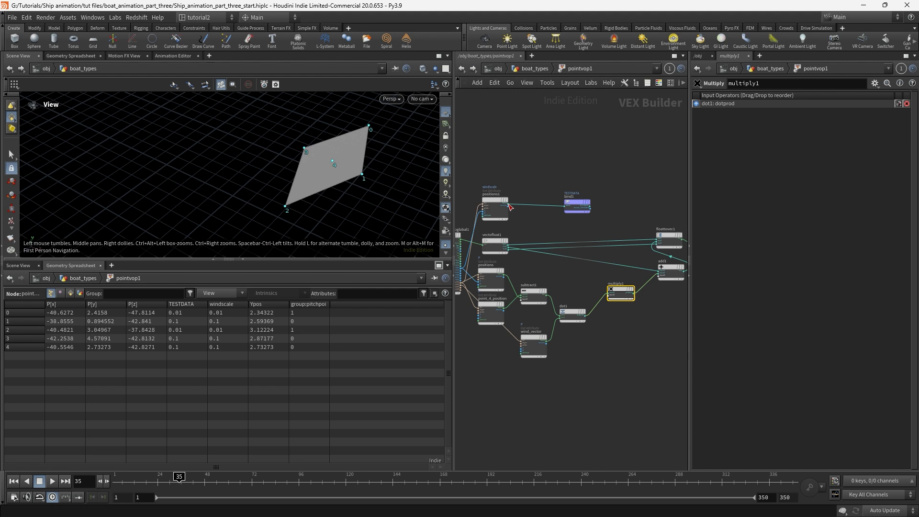
left_click_drag(508, 205, 573, 266)
left_click_drag(607, 299, 607, 297)
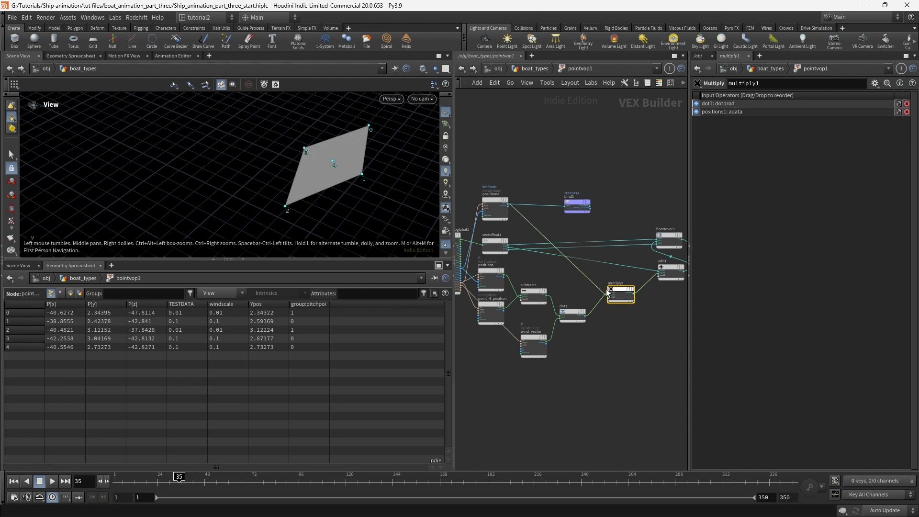
scroll(612, 294, "up", 3)
scroll(614, 294, "down", 2)
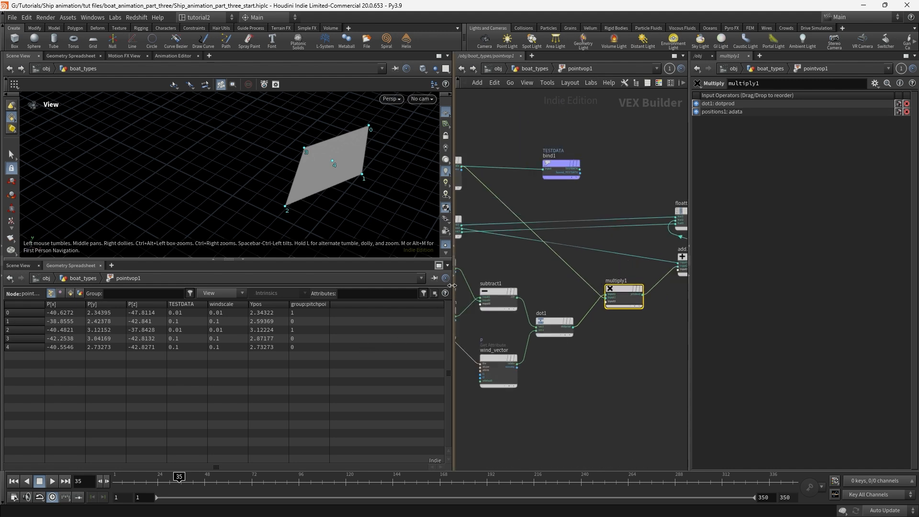
Return to frame 1, go back up to boat_types and display pointvop1.
left_click_drag(186, 479, 101, 486)
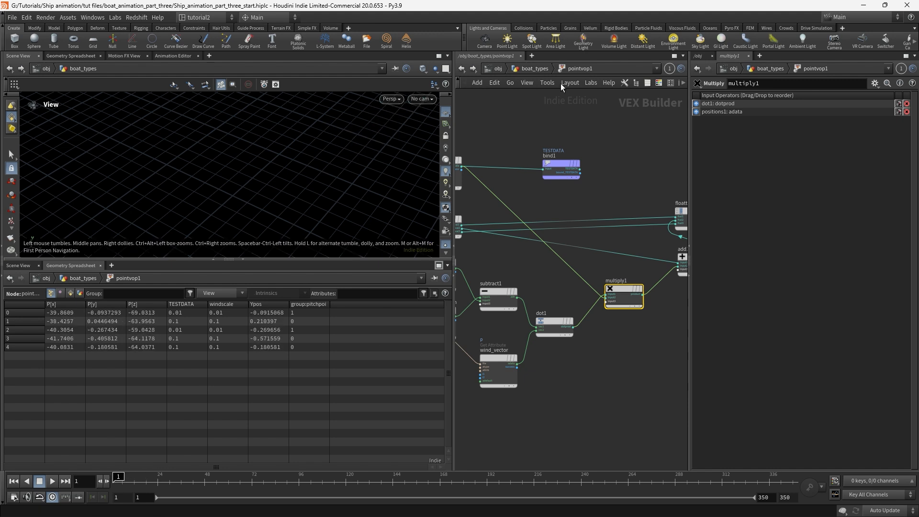
left_click(533, 69)
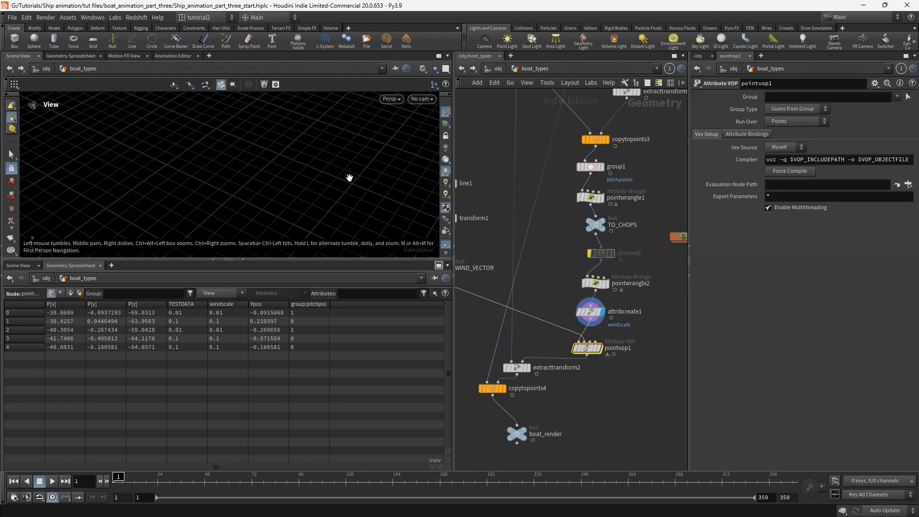
left_click(600, 349)
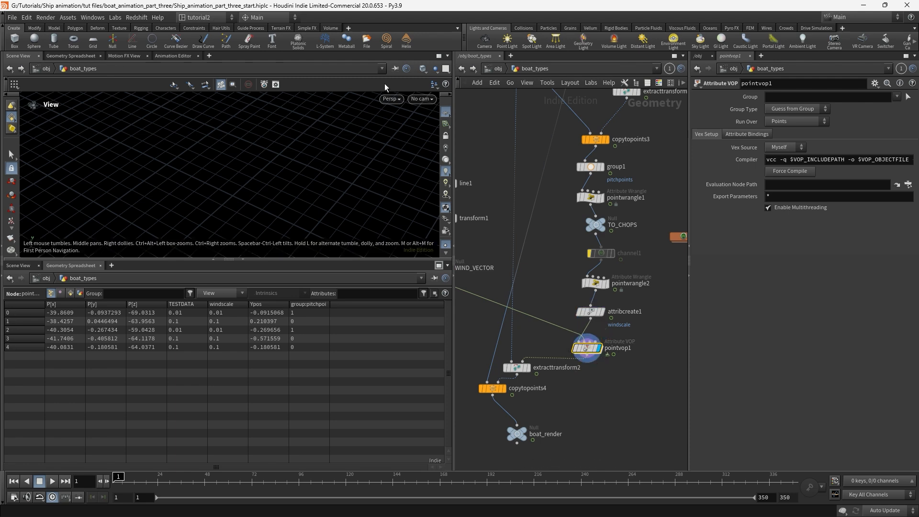
Look through cam1 in an enlarged viewport and play the tilting plane's animation.
left_click(420, 100)
left_click(432, 141)
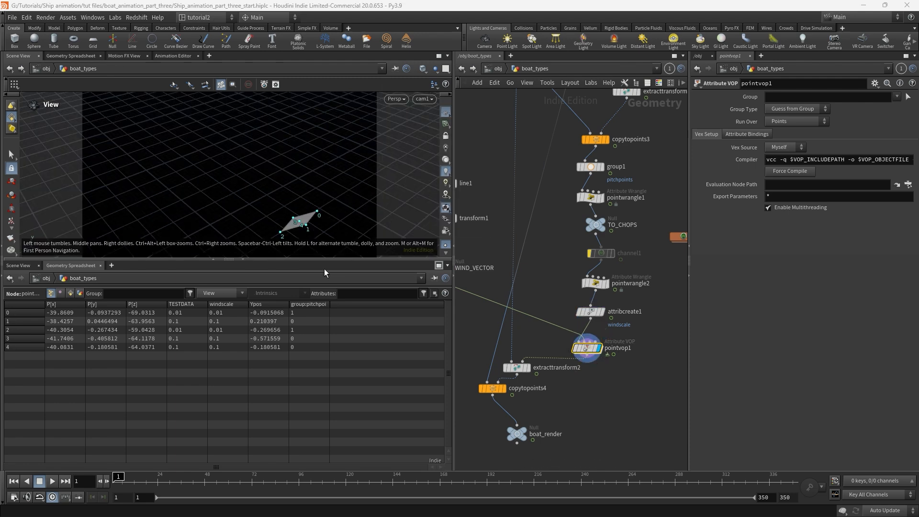
left_click_drag(342, 259, 342, 336)
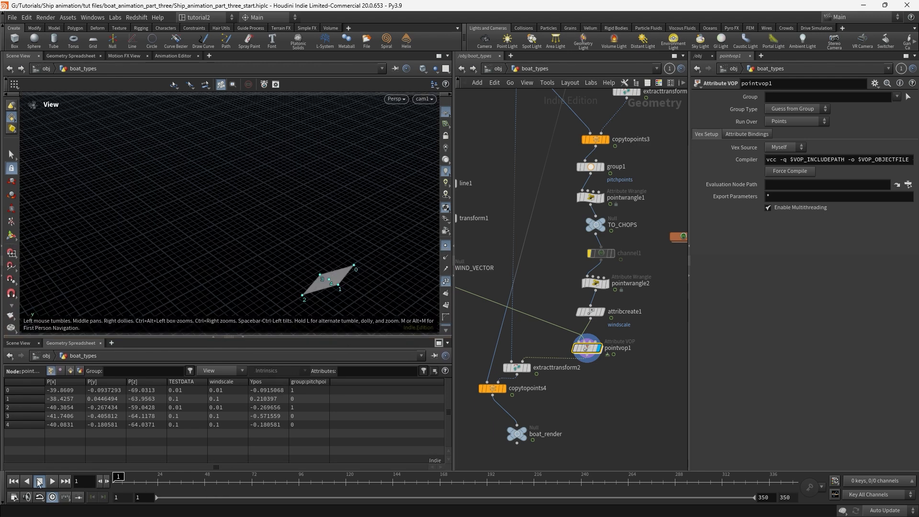
left_click(53, 482)
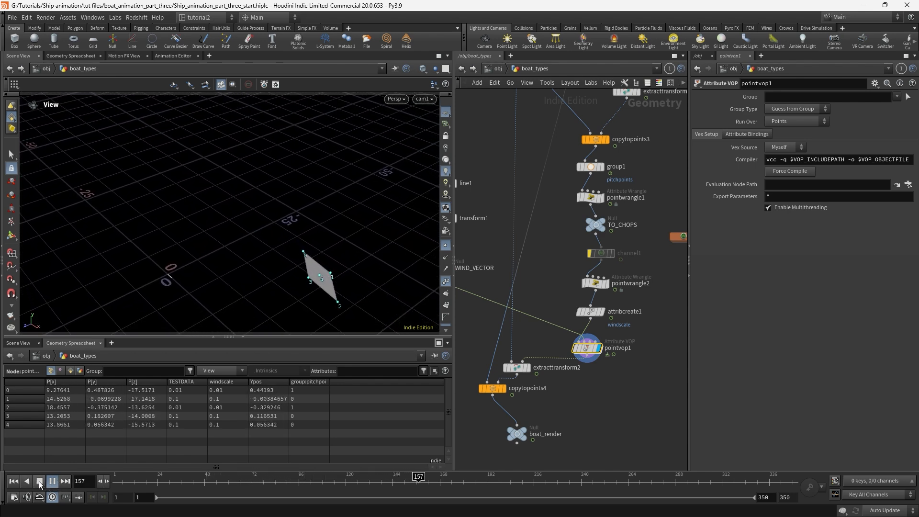
left_click(47, 483)
Ghost the other objects so the ocean is shown, and play the plane's animation from the first frame.
left_click(435, 70)
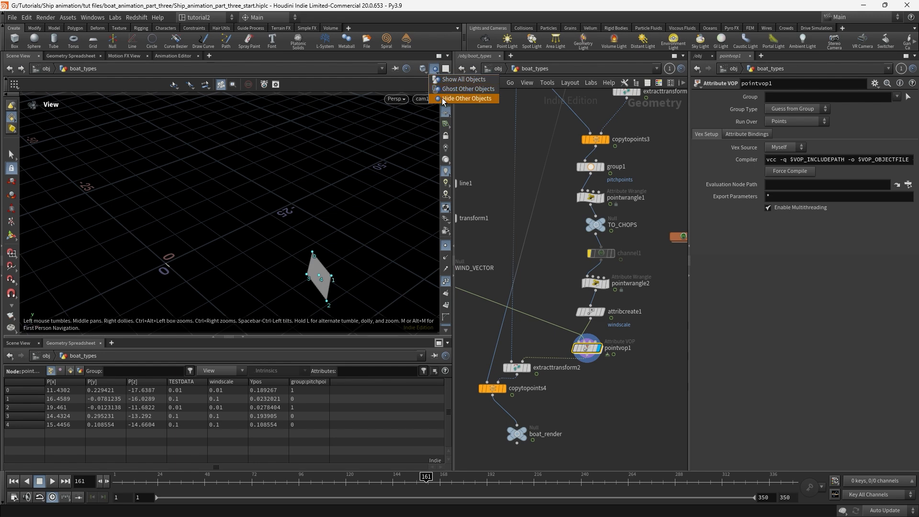
left_click(446, 90)
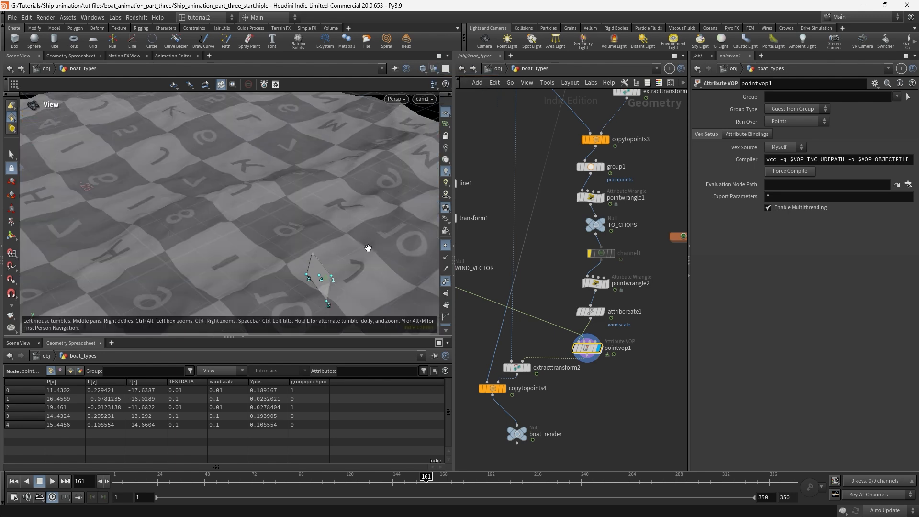
left_click(13, 480)
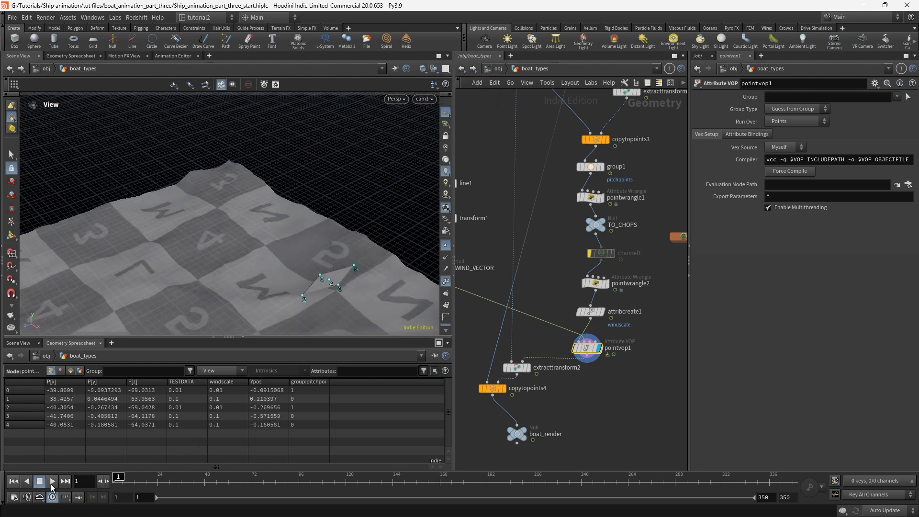
left_click(53, 480)
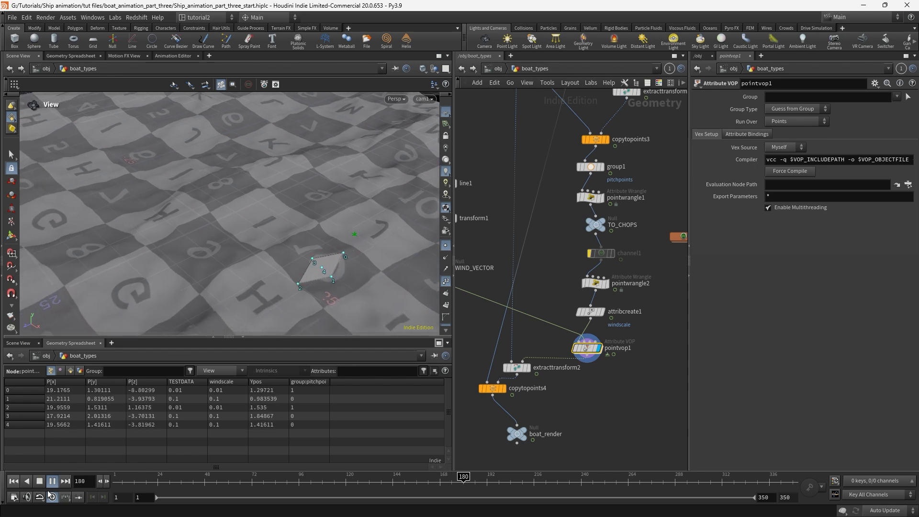
left_click(40, 483)
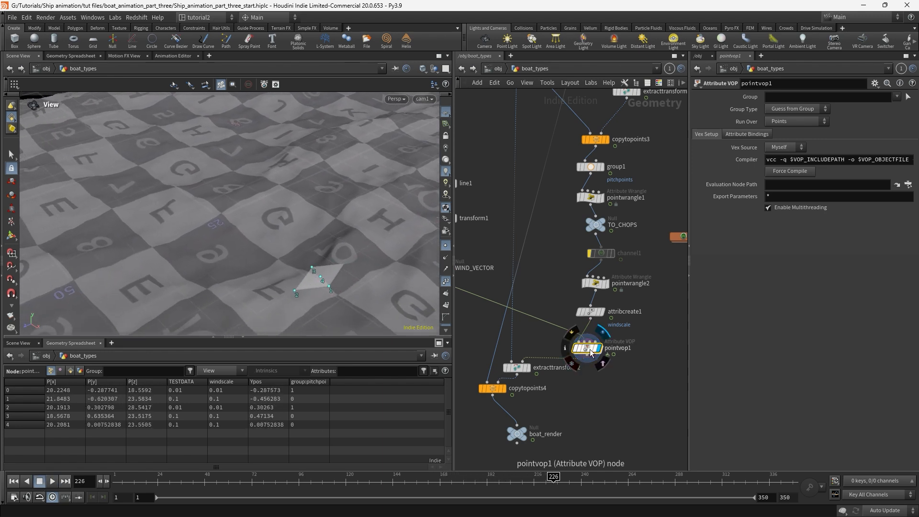
Set attribcreate1's default windscale value to 0.2 and replay the animation from the first frame.
left_click(592, 313)
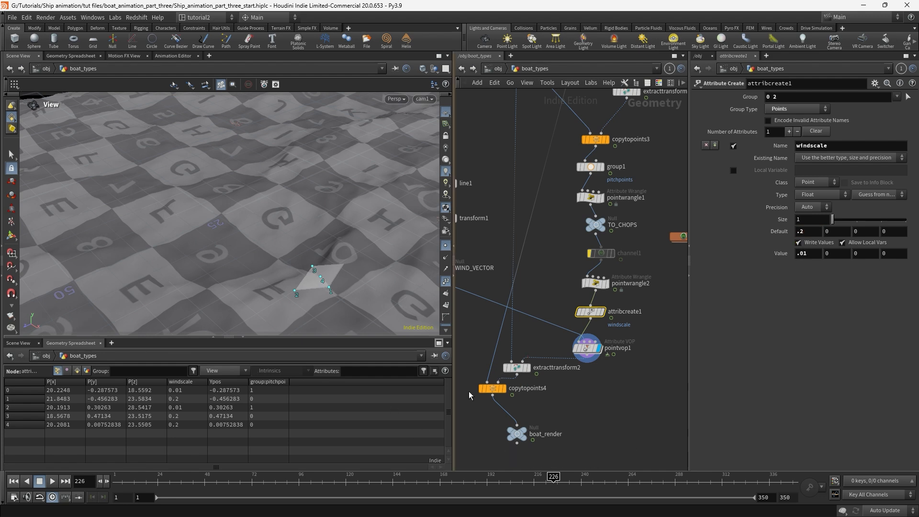
left_click(14, 481)
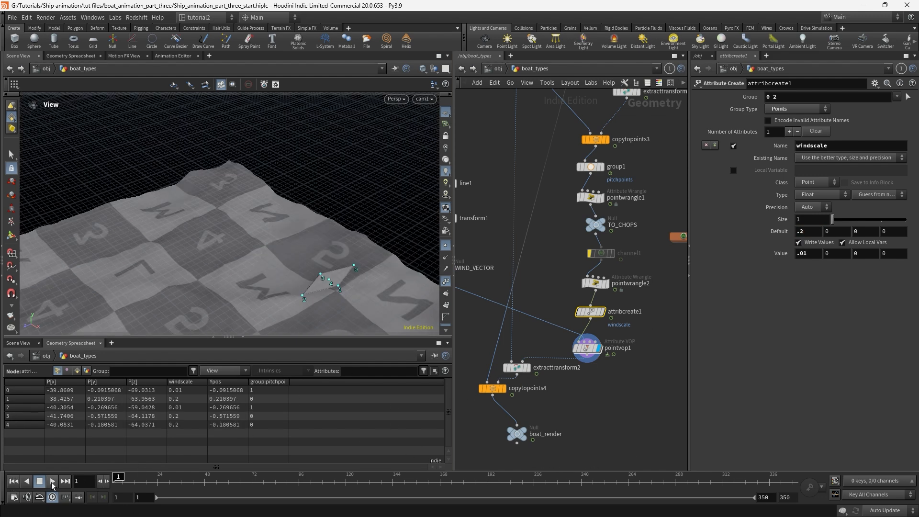
left_click(52, 481)
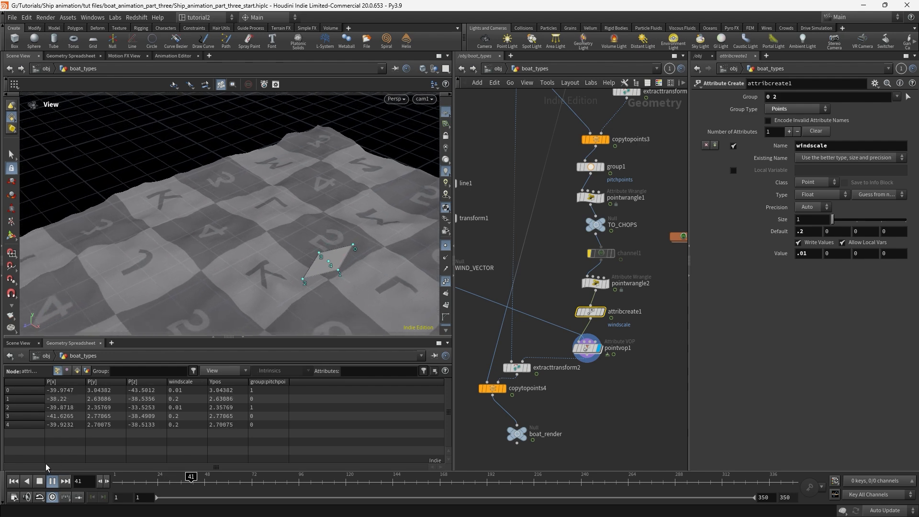
left_click(53, 481)
Select copytopoints4 and display it to show the boat hull instead of the plane.
middle_click_drag(603, 416, 647, 416)
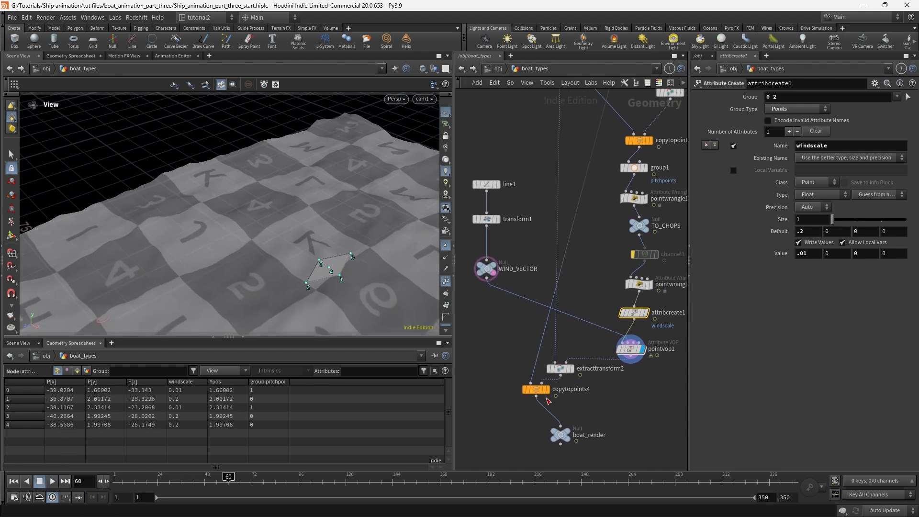
left_click(548, 391)
left_click(536, 392)
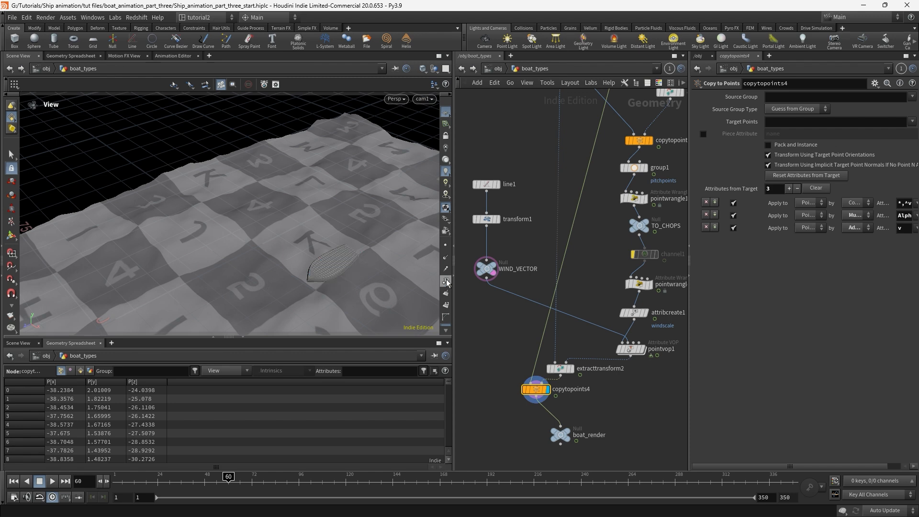
Play the boat animation from the first frame twice to check how the hull tilts in the wind.
left_click(13, 481)
left_click(53, 481)
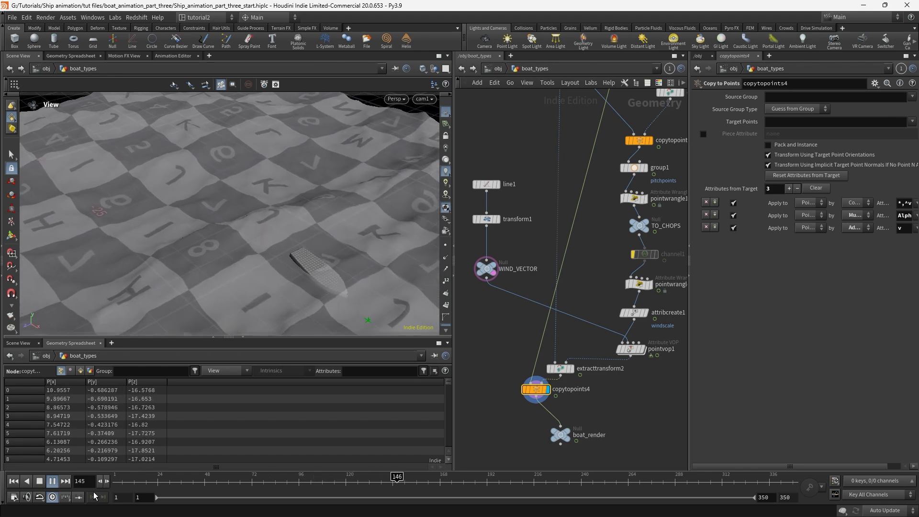
left_click(49, 482)
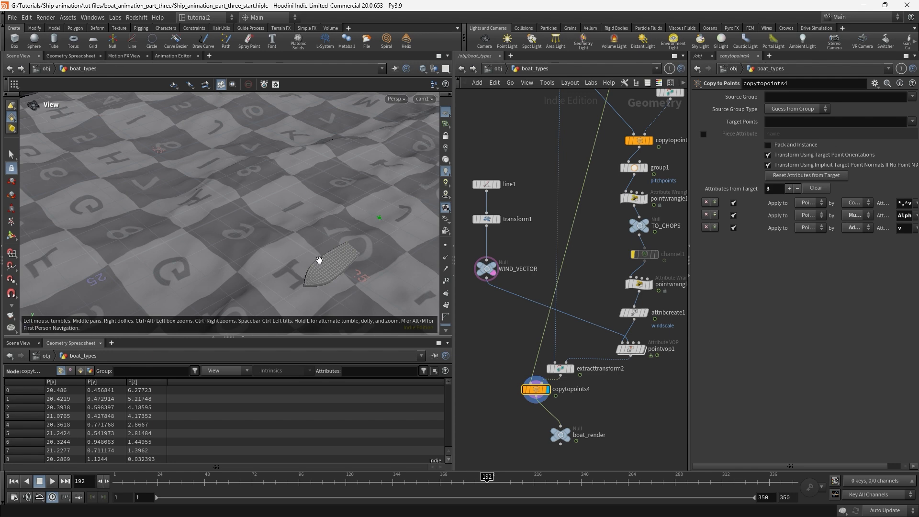
left_click_drag(225, 483, 72, 469)
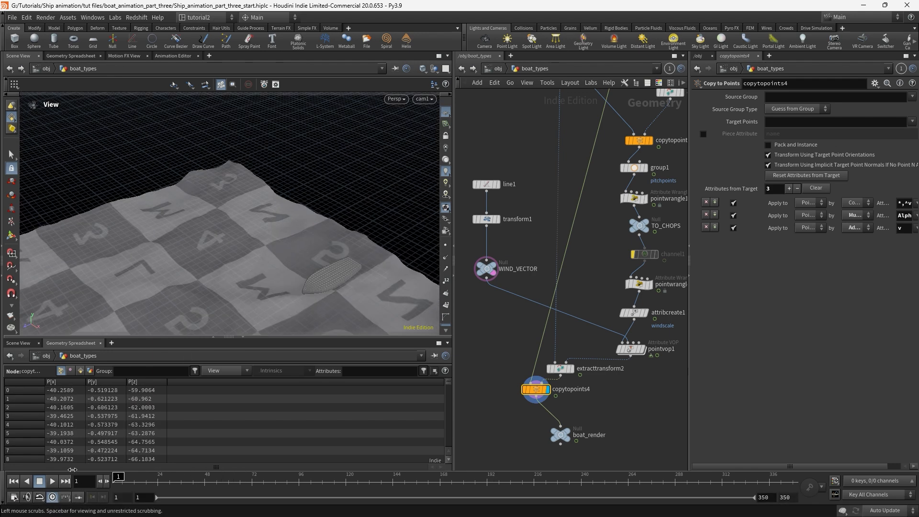
left_click(52, 481)
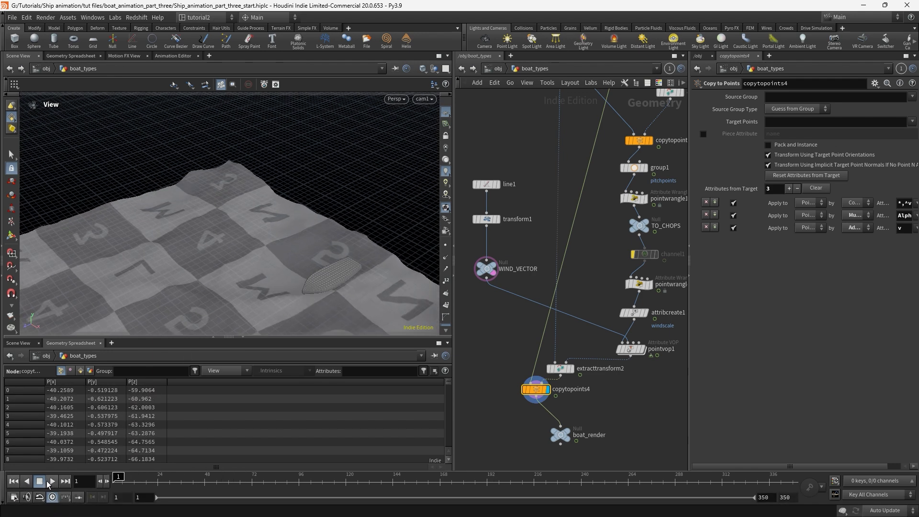
left_click(52, 481)
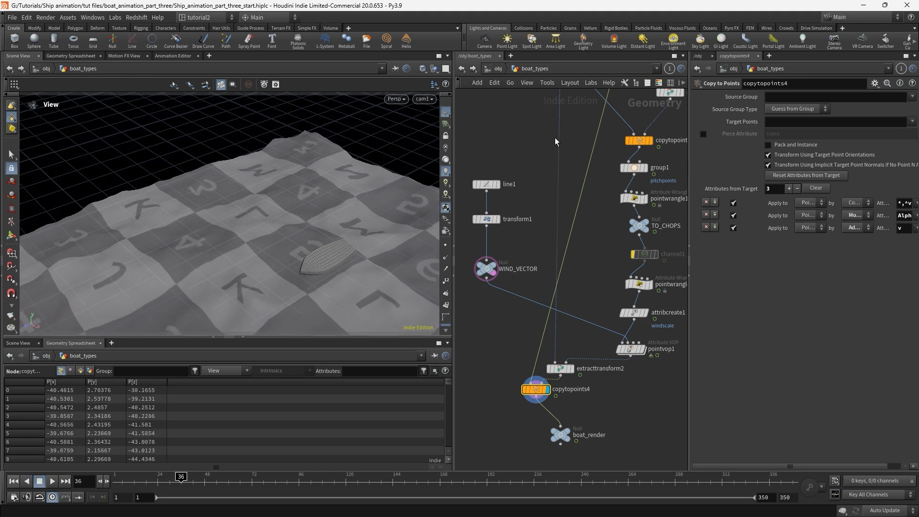
In the sea_surface_test network, display the color1 node so the ocean surface is coloured blue, and align it under attribremap1.
left_click(522, 70)
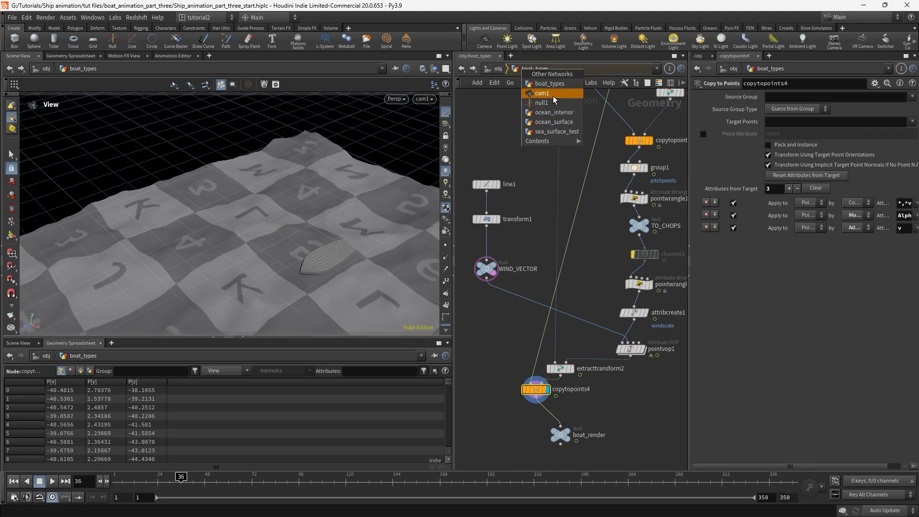
left_click(552, 130)
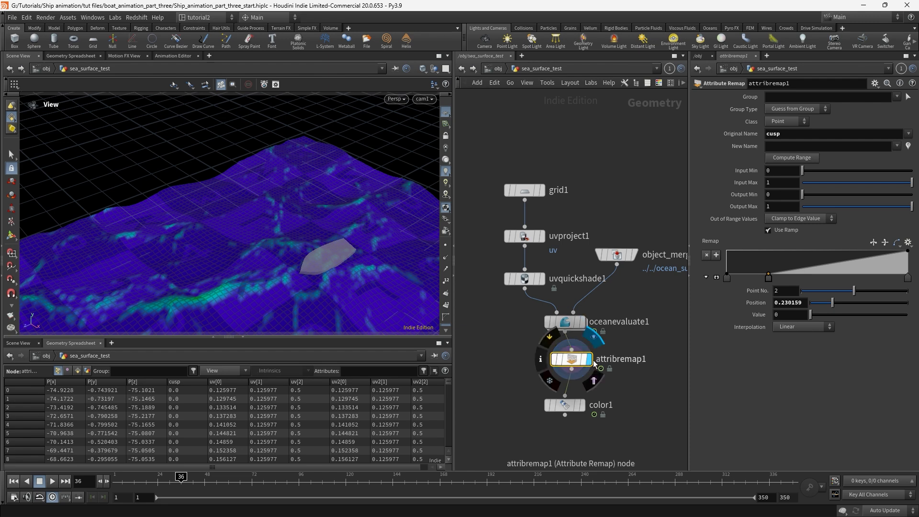
left_click(575, 326)
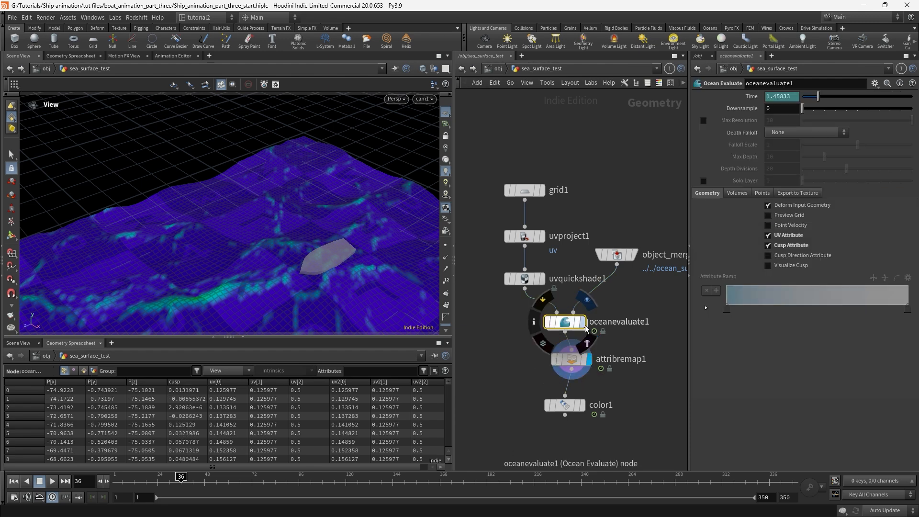
left_click(586, 359)
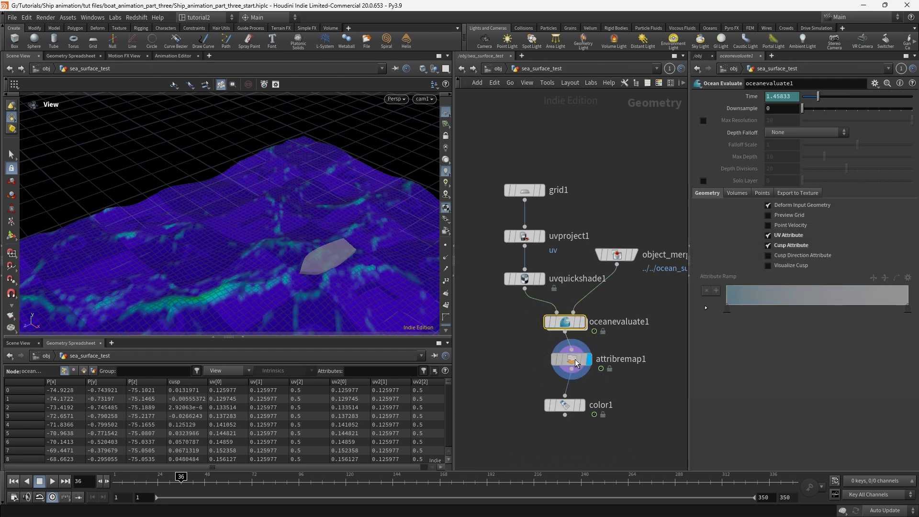
left_click(583, 406)
left_click_drag(568, 405, 574, 401)
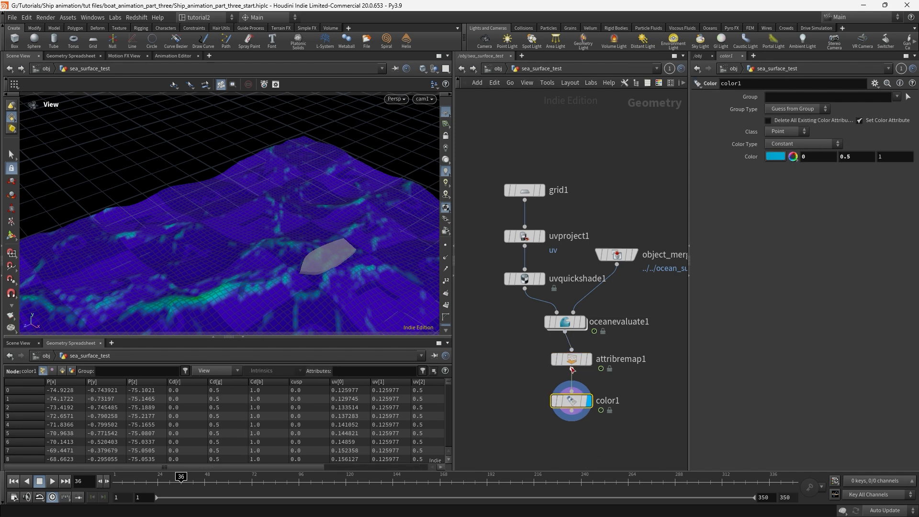
Return to the boat_types network and play the boat animation on the coloured ocean from the first frame.
left_click(535, 70)
left_click(561, 83)
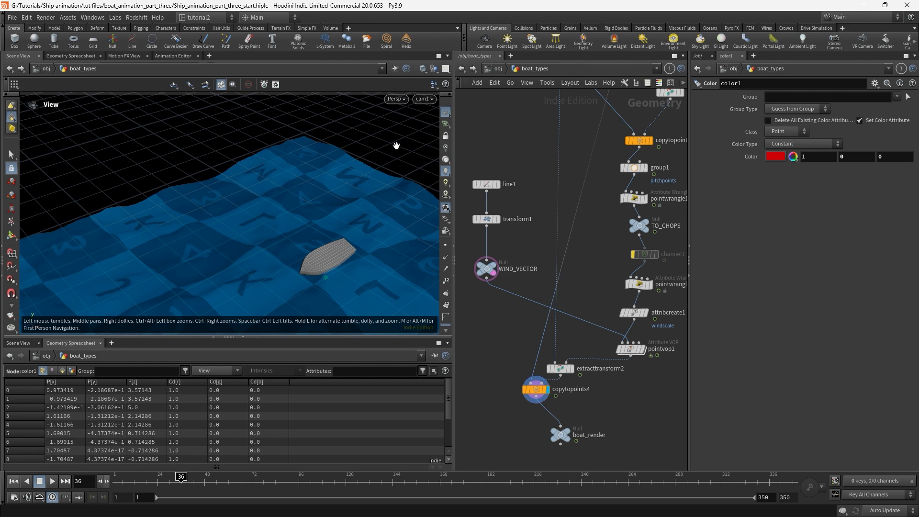
left_click(13, 481)
left_click(52, 481)
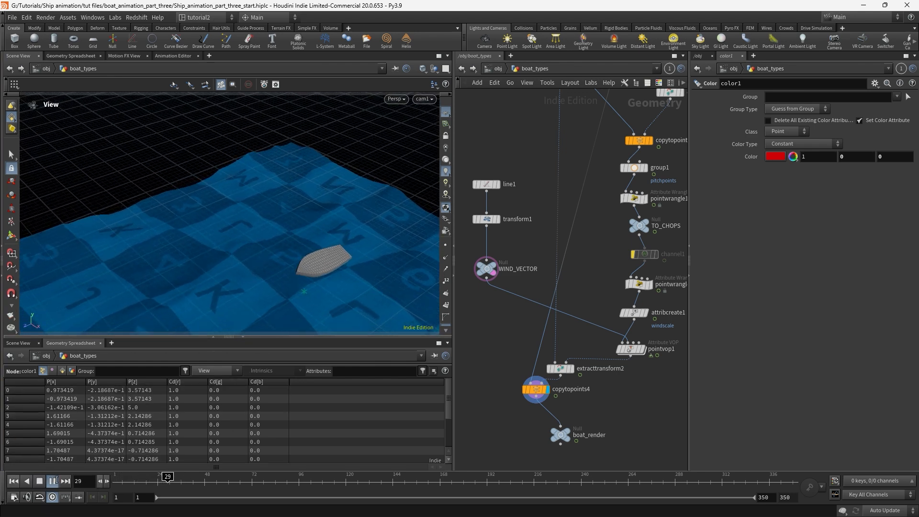
left_click(39, 482)
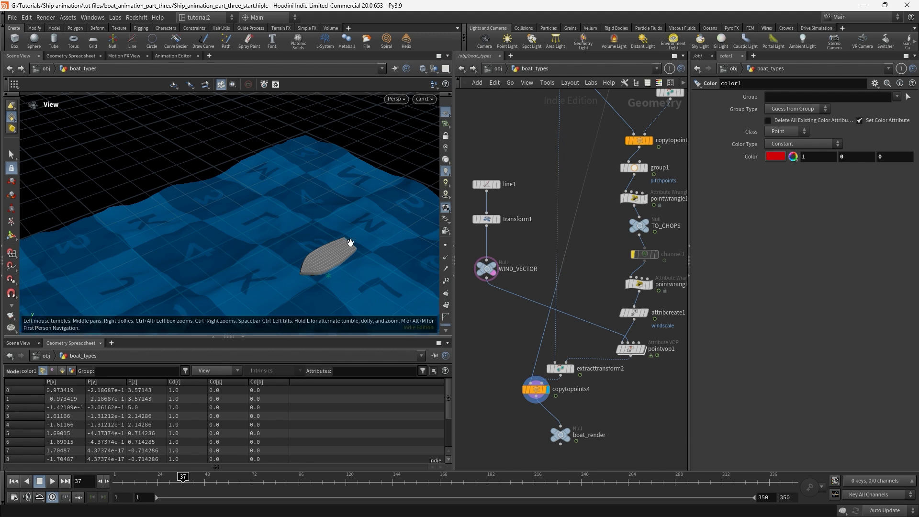
Hide the viewport's reference grid and replay the animation while viewing the boat from a low angle near the water.
left_click(446, 114)
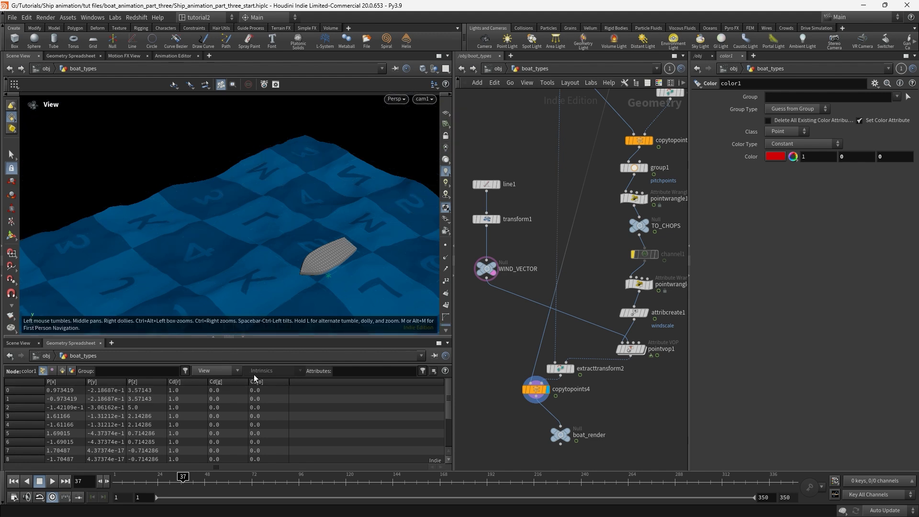
left_click(52, 481)
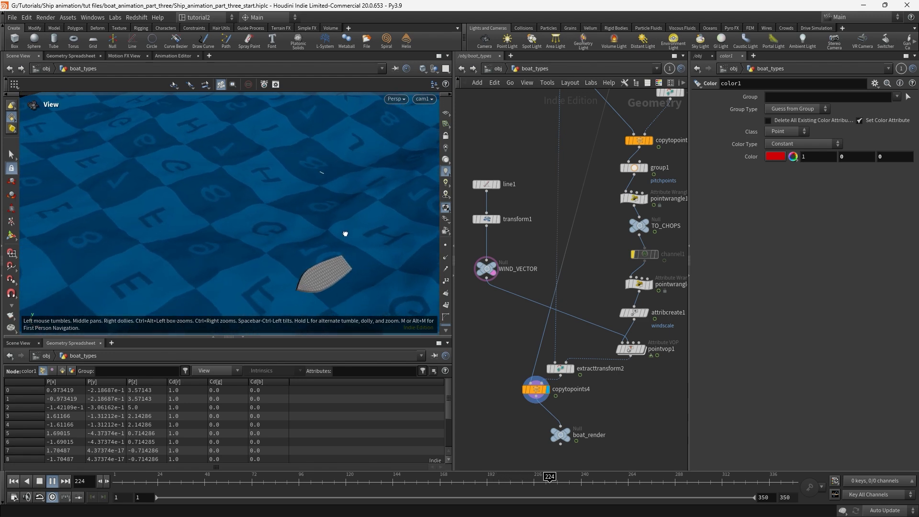
left_click_drag(340, 248, 406, 211)
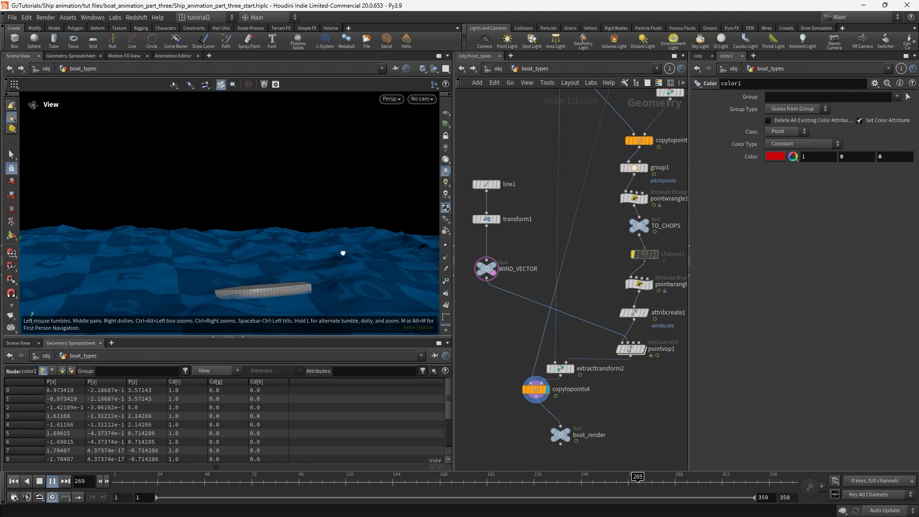
left_click_drag(343, 253, 330, 249)
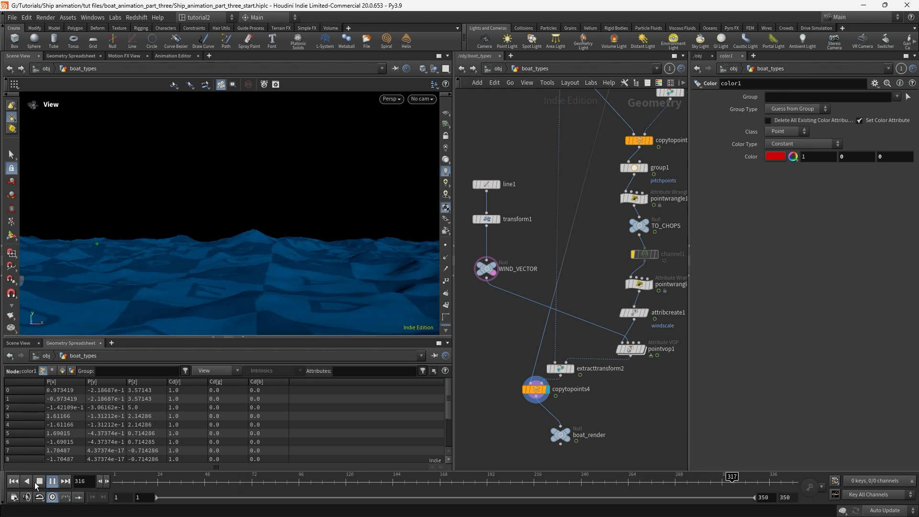
left_click(13, 482)
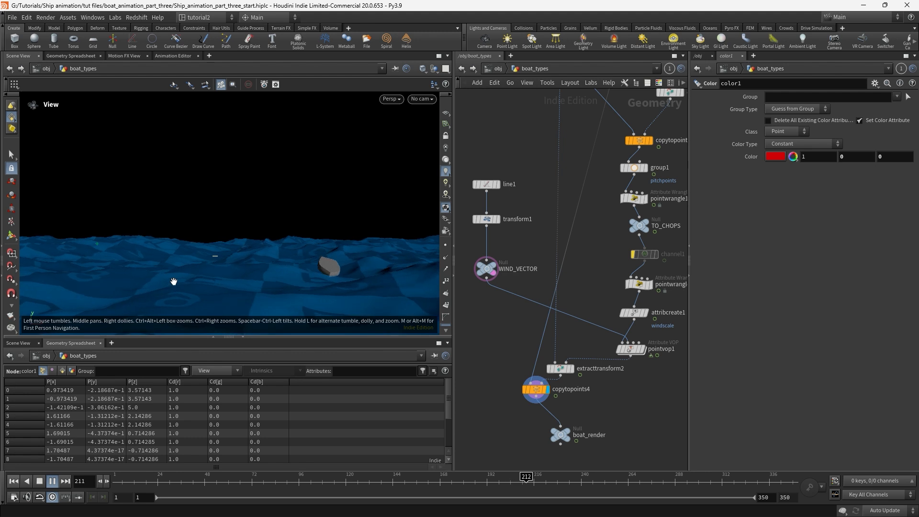
left_click(43, 484)
Add a polygon Tube node beside switch1 in the boat_types network to serve as a mast.
middle_click_drag(577, 172, 573, 378)
middle_click_drag(598, 241, 605, 291)
scroll(547, 238, "down", 2)
left_click(580, 218)
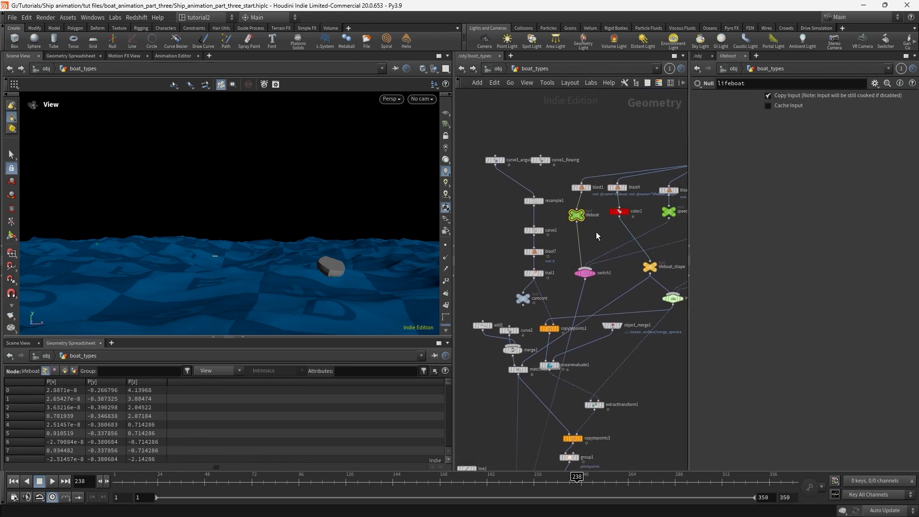
middle_click_drag(601, 293, 597, 251)
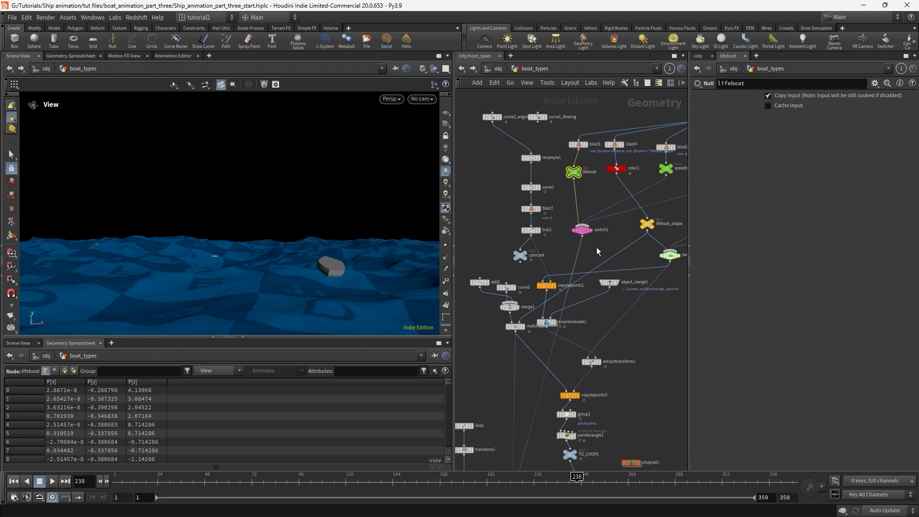
scroll(590, 259, "up", 3)
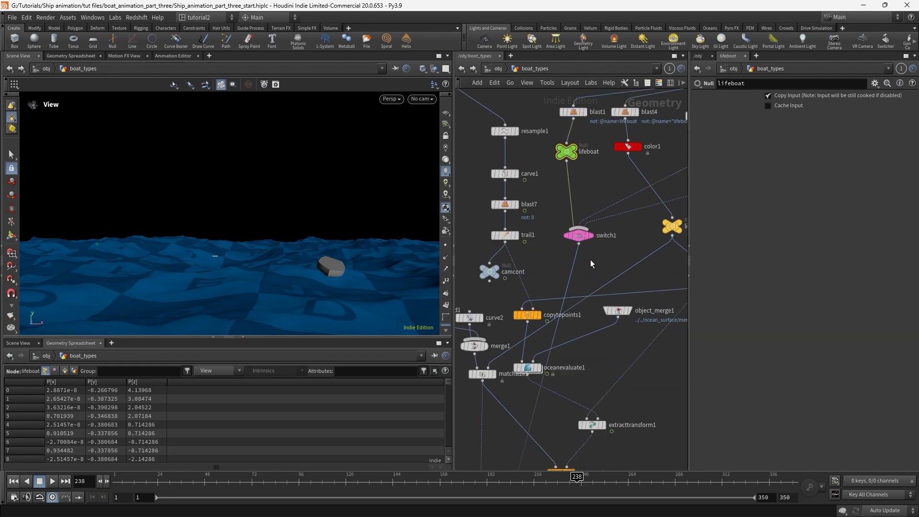
key("Tab")
type("tube")
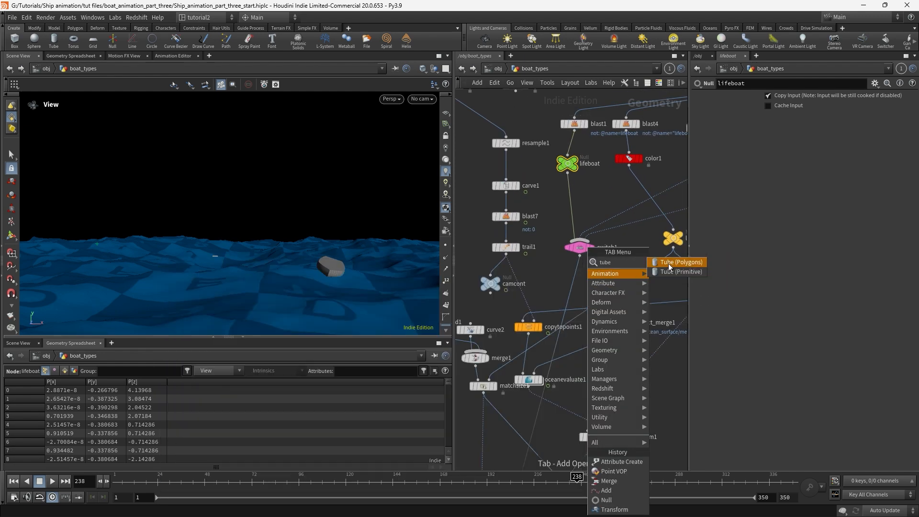
left_click(690, 264)
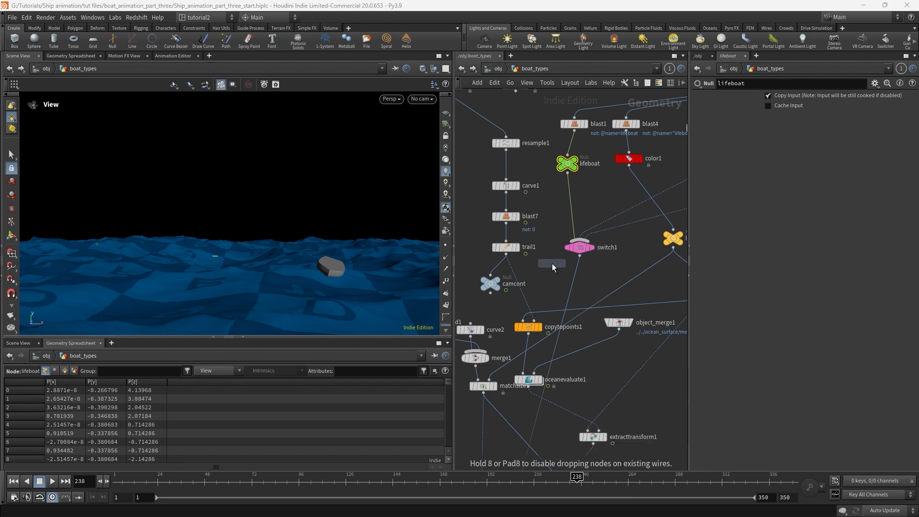
left_click(553, 263)
Set the tube's radius scale to 0.52, its height to 10 and its Y center to 5.
type(".52")
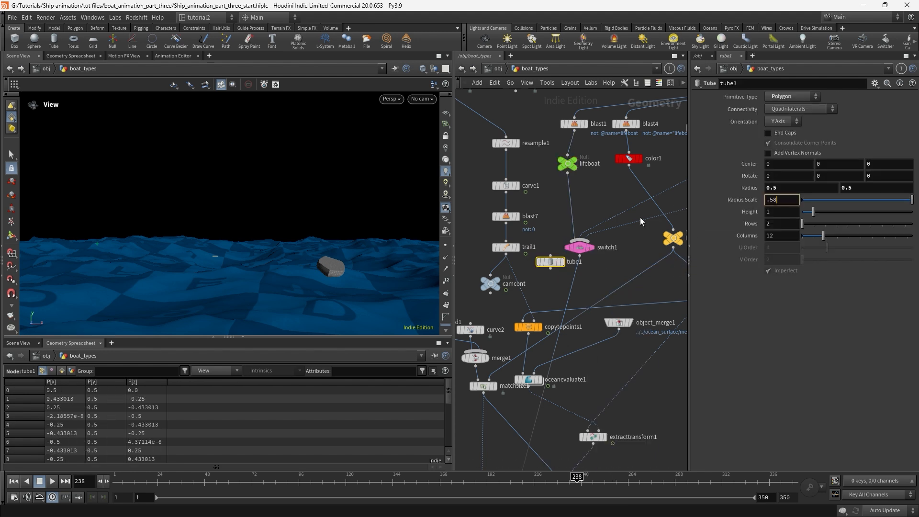
key("Tab")
type("10")
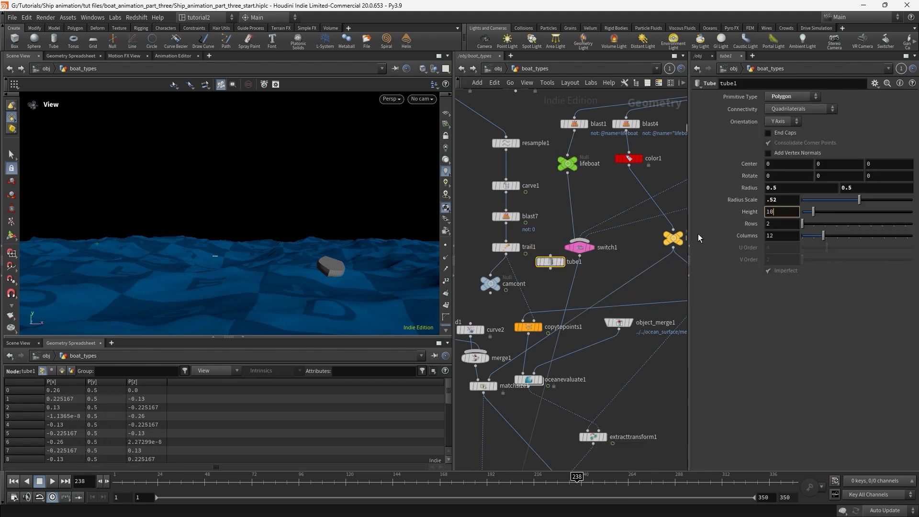
key("Return")
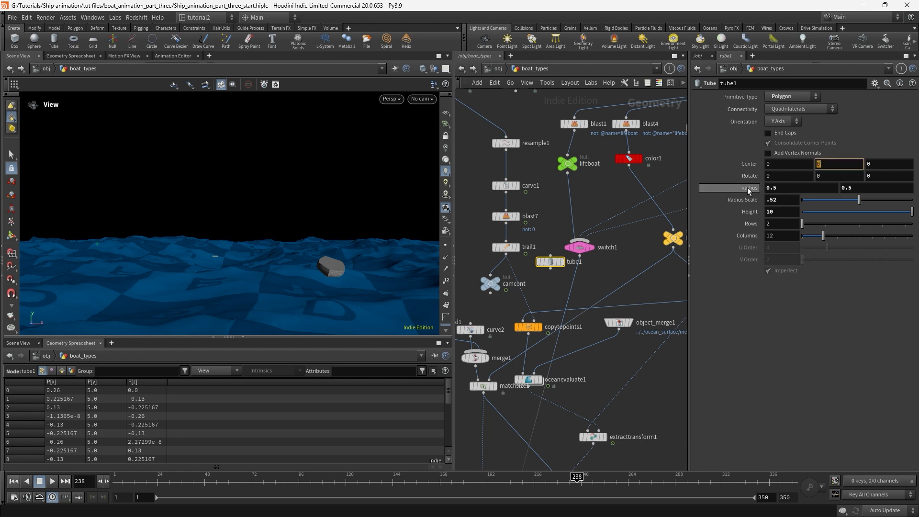
type("5")
key("Return")
Add a Merge node on the output of switch1 that combines the boat hull with tube1.
key("Tab")
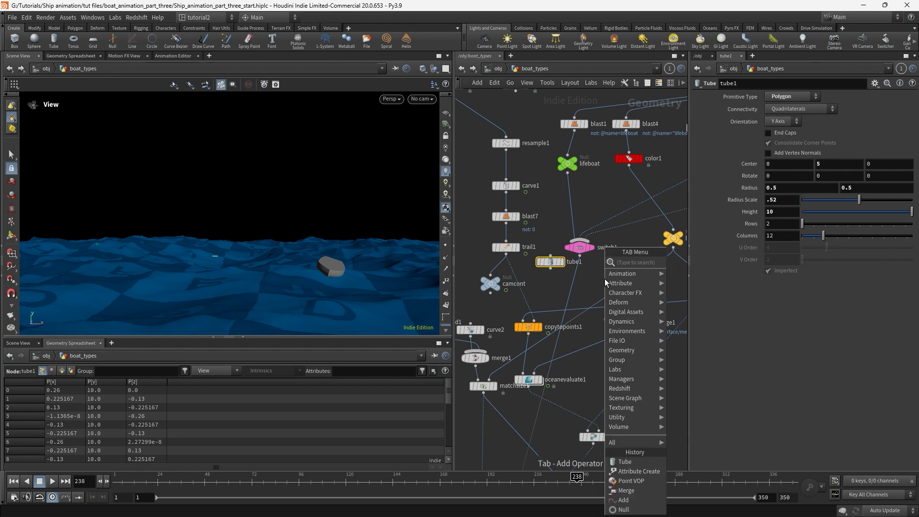
type("merge")
left_click(685, 262)
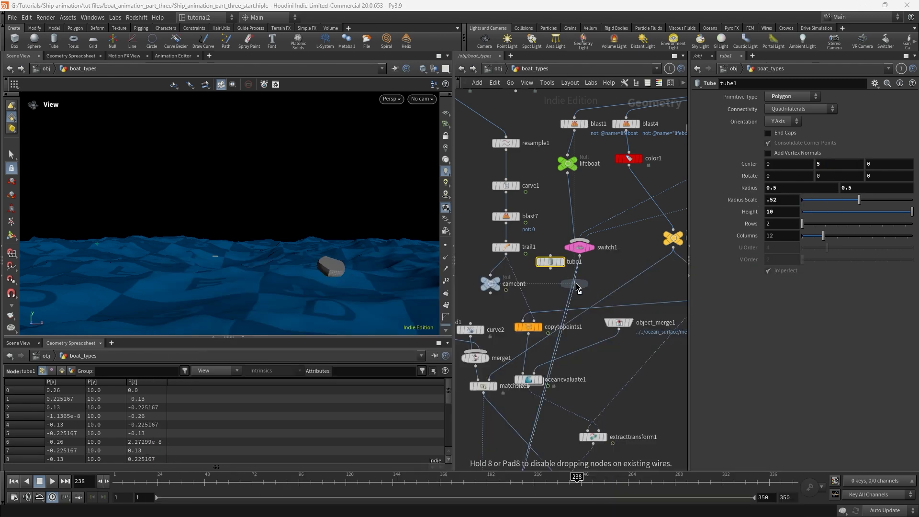
left_click(574, 283)
Look through cam1, select copytopoints4 and play the animation of the boat with its mast from the first frame.
middle_click_drag(580, 444, 539, 270)
left_click(422, 99)
left_click(429, 144)
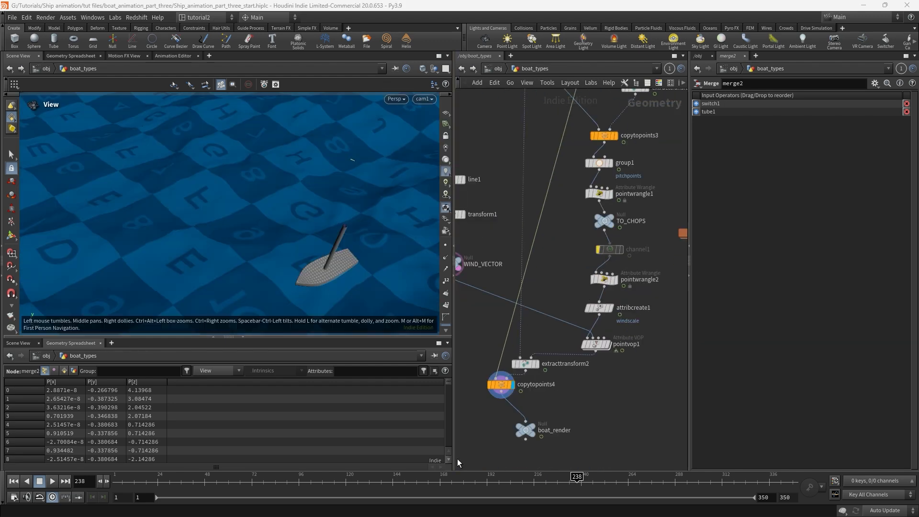
left_click(503, 387)
left_click(14, 481)
left_click(53, 481)
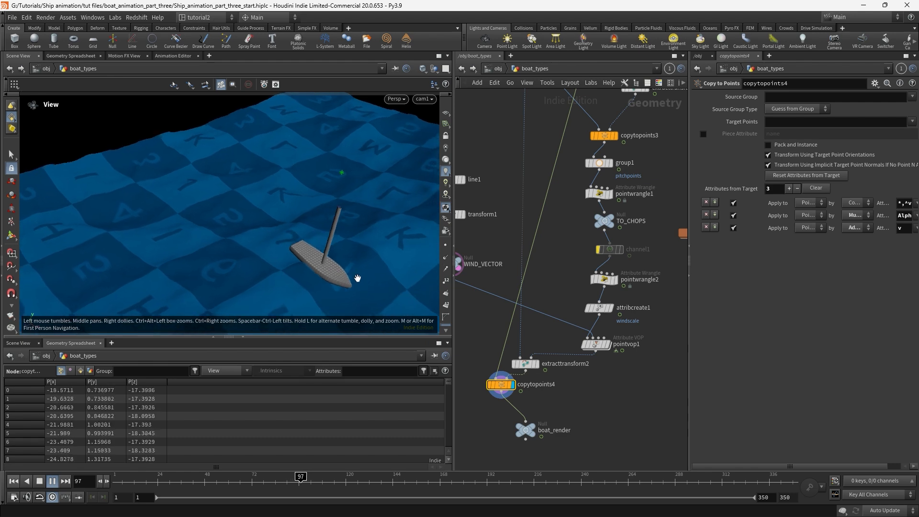
Turn off the bypass on the channel1 node and replay the boat animation from the first frame.
middle_click_drag(637, 347, 603, 381)
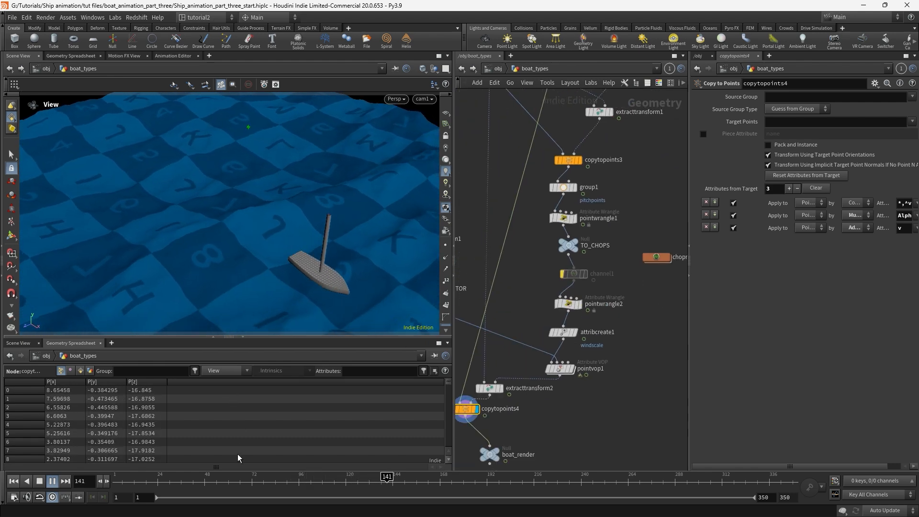
left_click(577, 274)
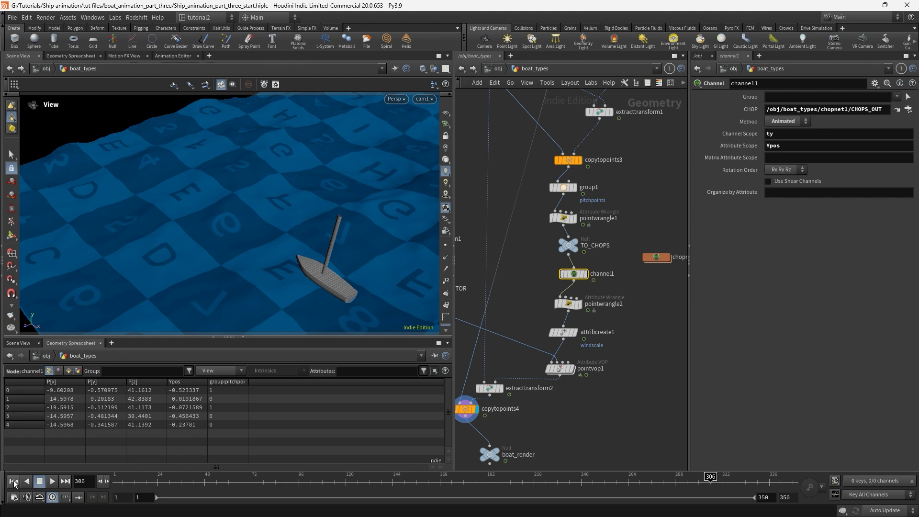
left_click(14, 481)
left_click(53, 482)
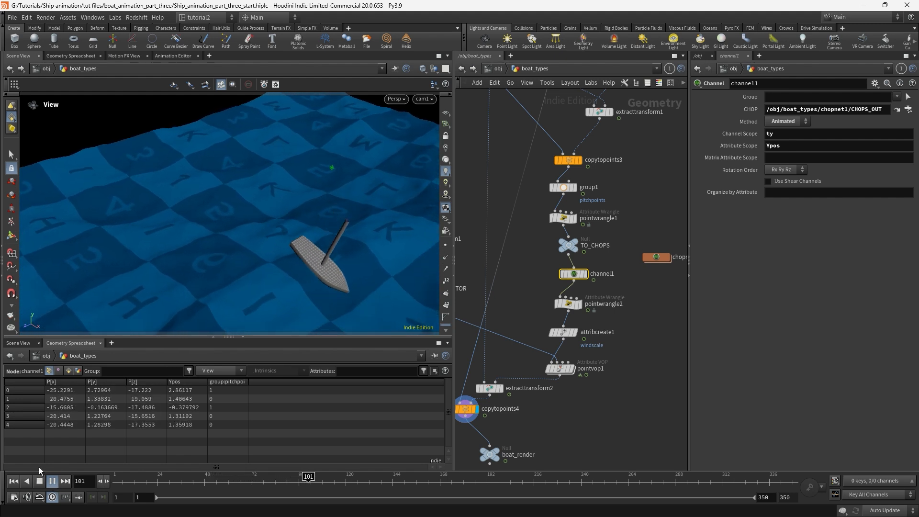
left_click(40, 481)
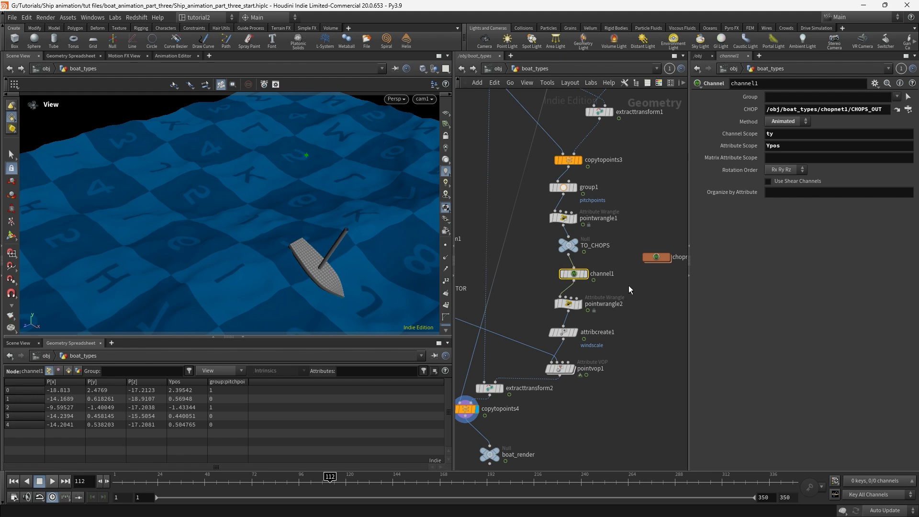
Inside chopnet1, set the pitch spring (spring1) to a spring constant of 50 and a damping constant of 1.
left_click(656, 258)
double_click(656, 258)
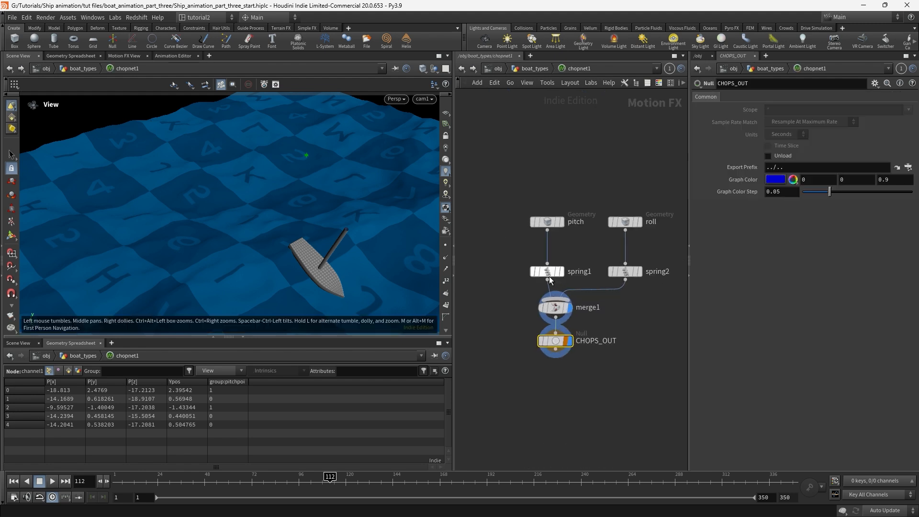
left_click(549, 272)
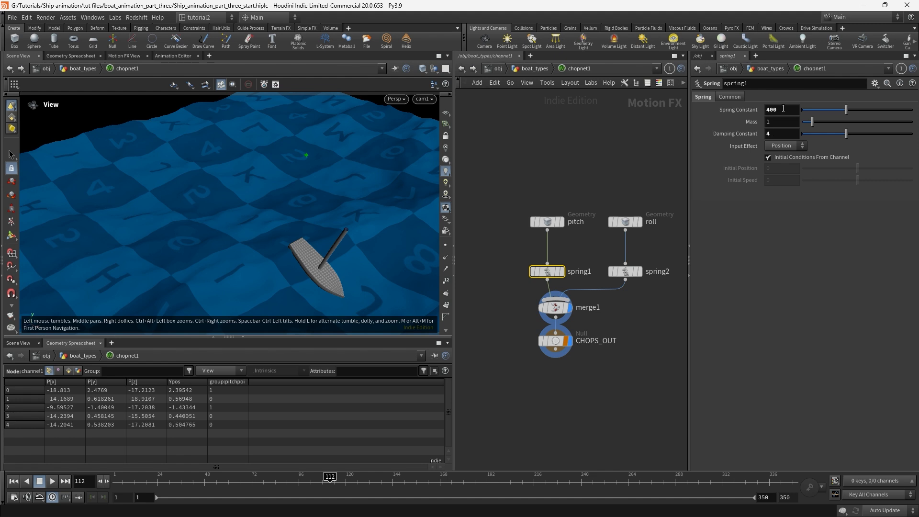
left_click(631, 273)
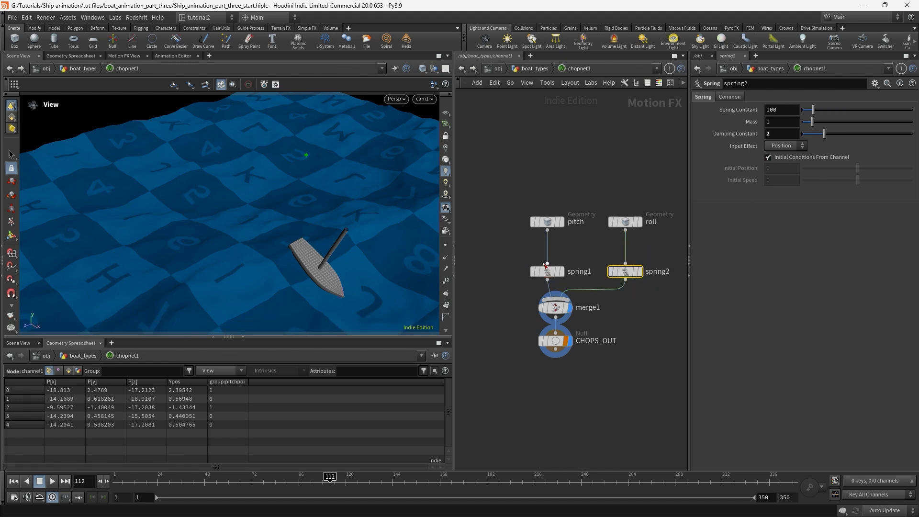
left_click(548, 272)
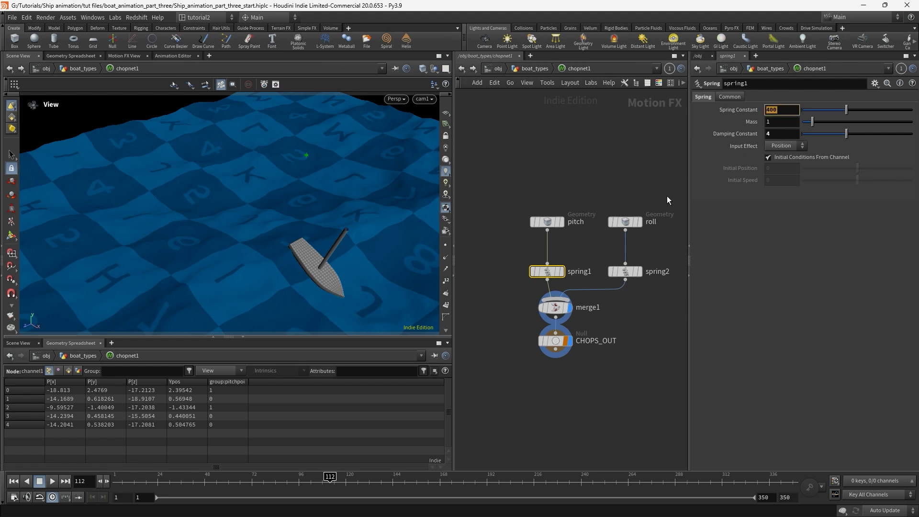
type("50")
key("Return")
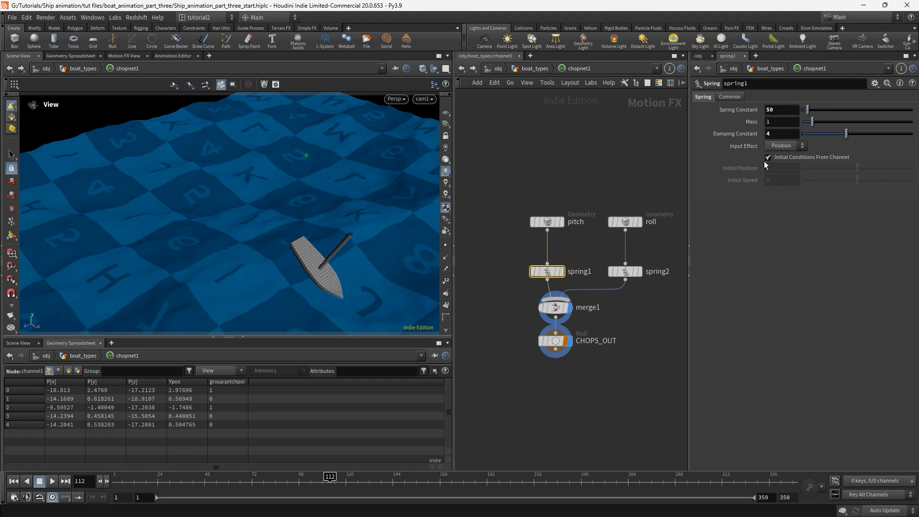
type("1")
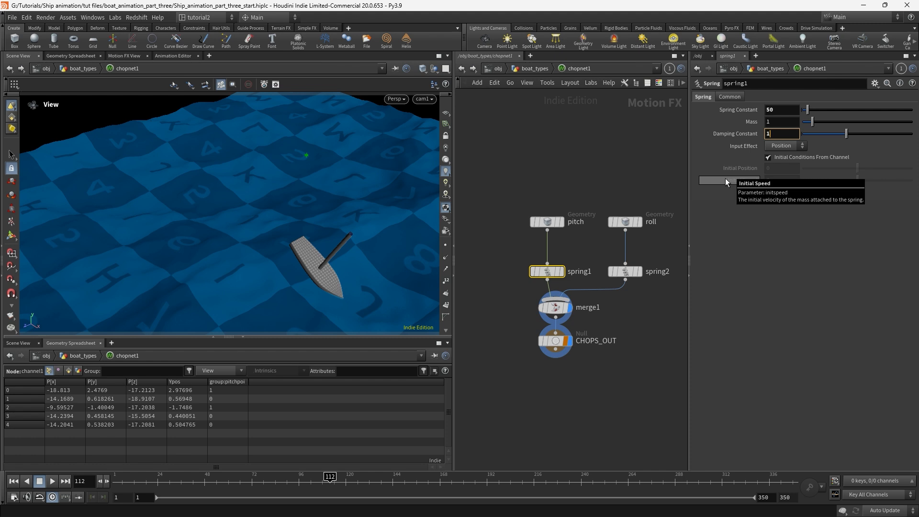
key("Return")
Set the roll spring (spring2) to a spring constant of 50 and a damping constant of 1.
left_click(626, 221)
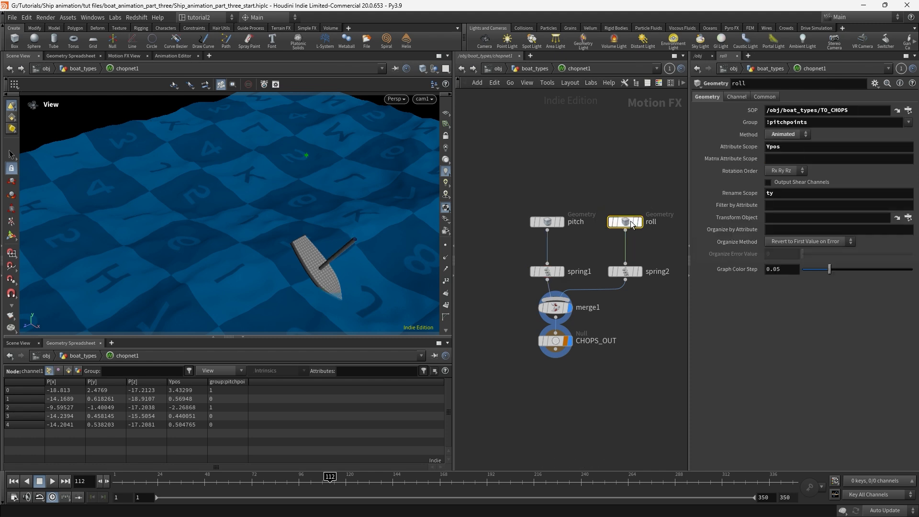
left_click(625, 271)
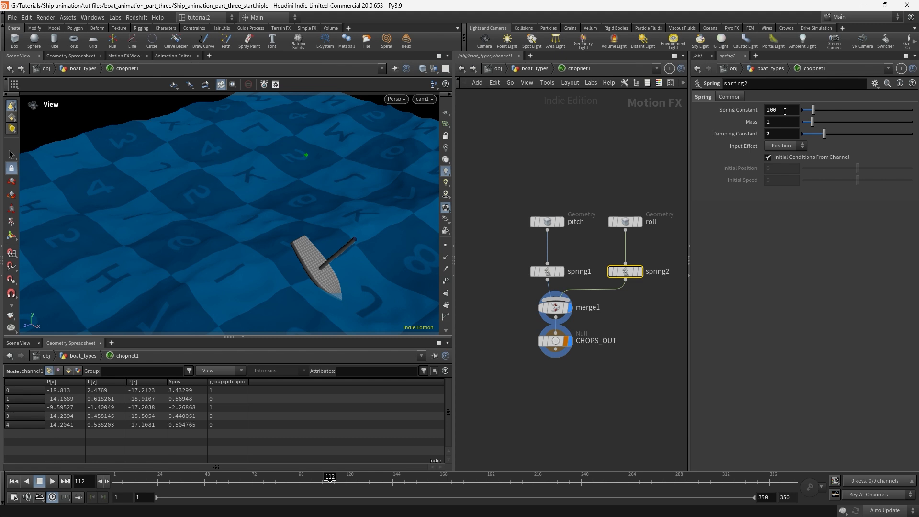
type("50")
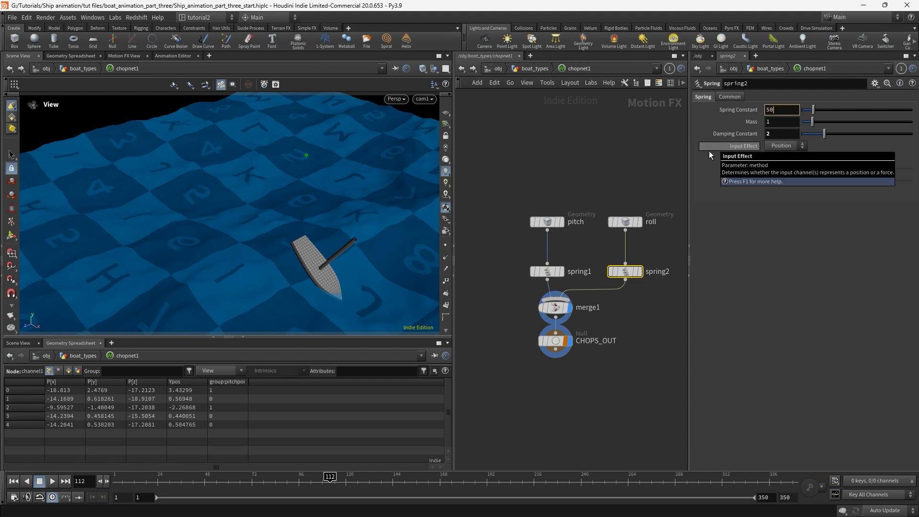
key("Tab")
key("Tab")
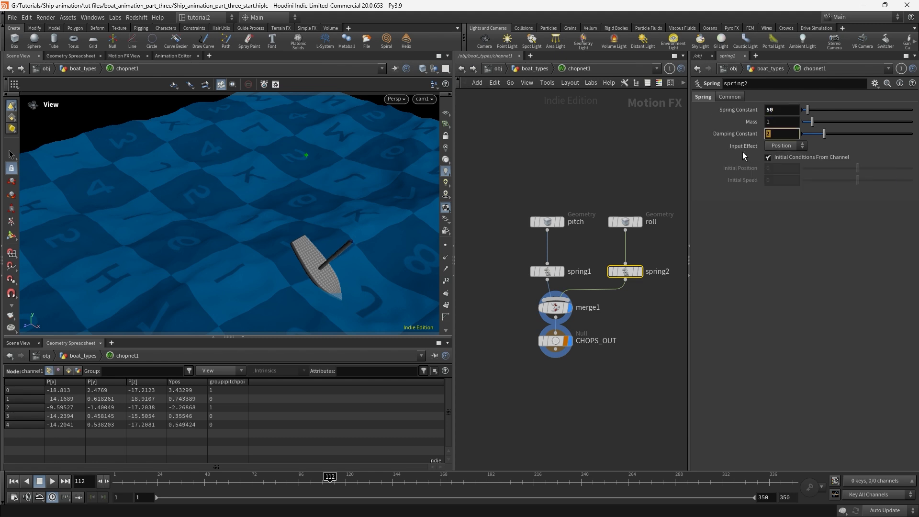
key("Return")
Return to the boat_types network and play the boat animation from the first frame.
left_click(14, 482)
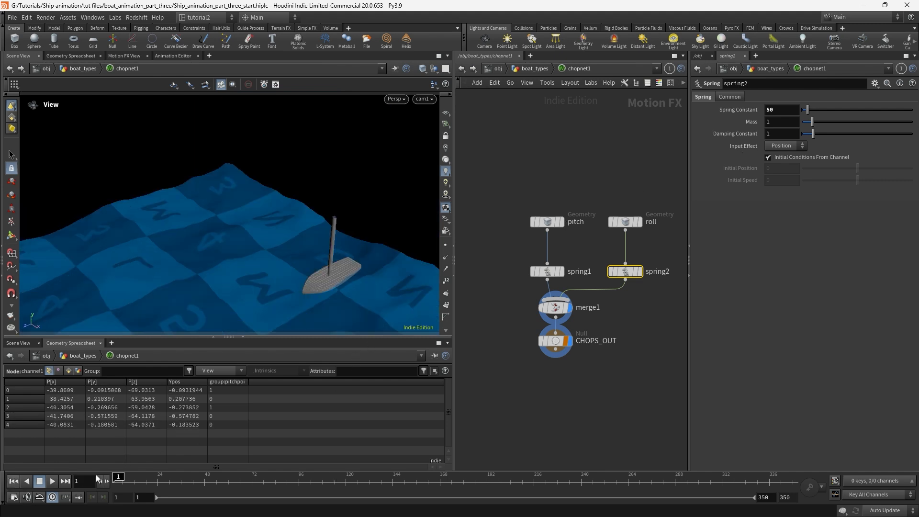
left_click(535, 69)
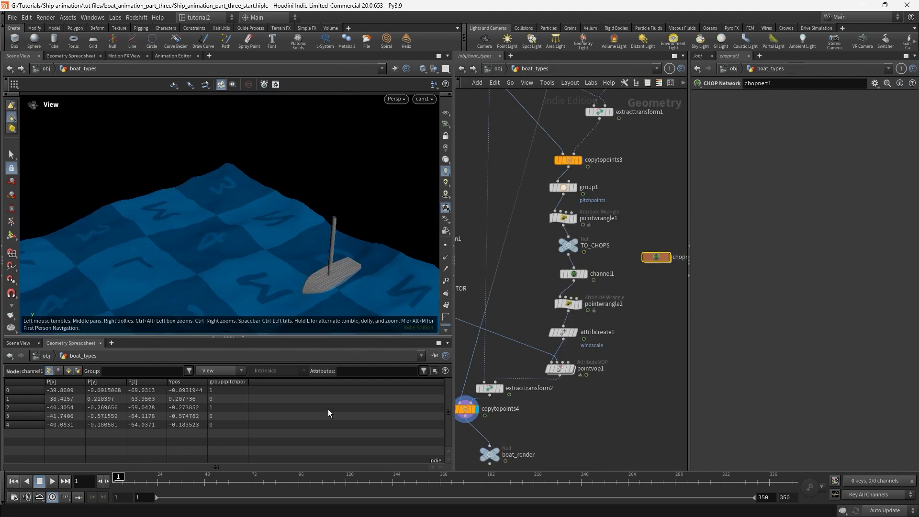
left_click(52, 482)
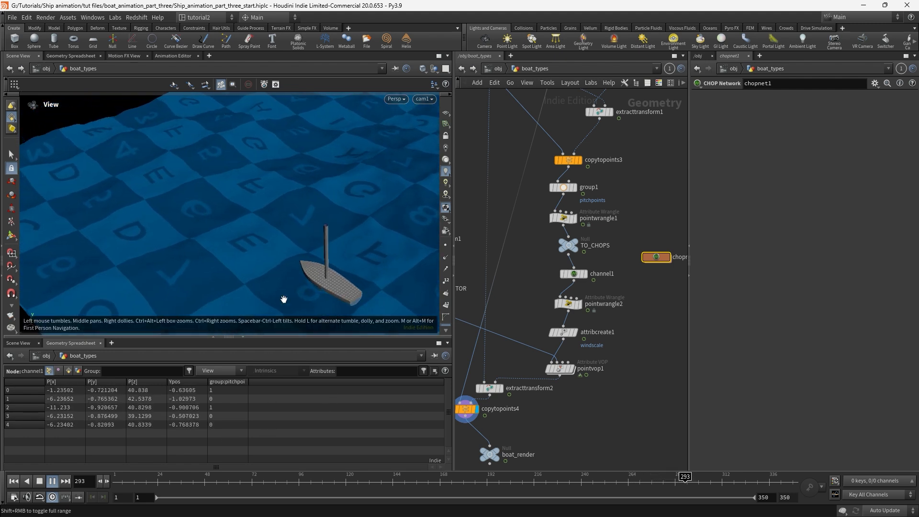
In chopnet1, set the damping constant to 2 on spring2 and to 4 on spring1 while the animation plays.
double_click(655, 257)
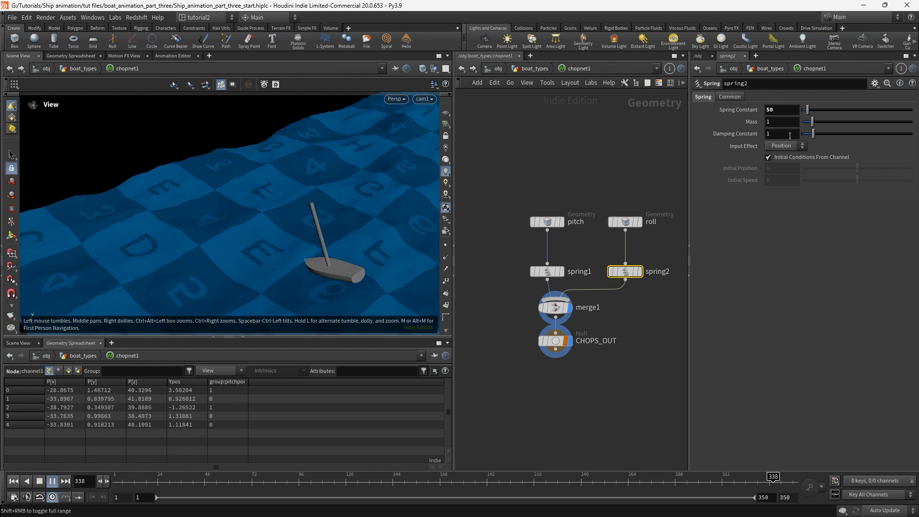
left_click(789, 136)
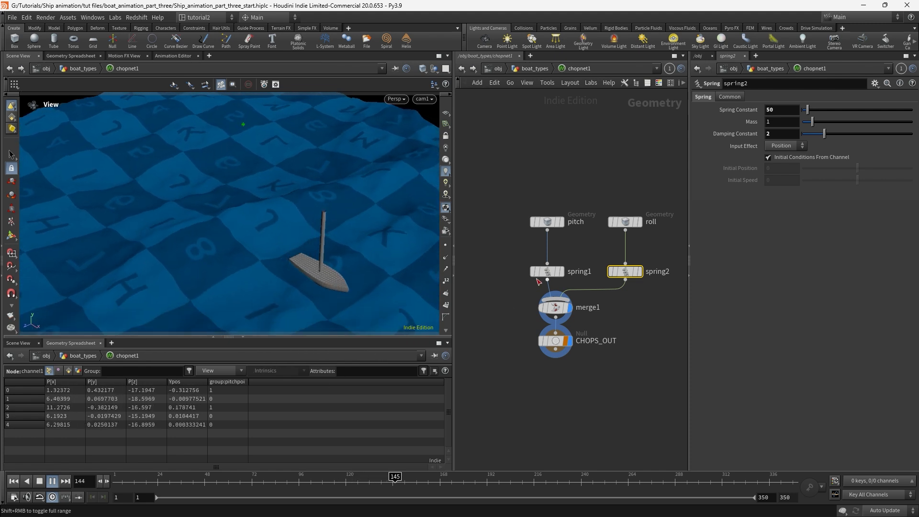
left_click(546, 272)
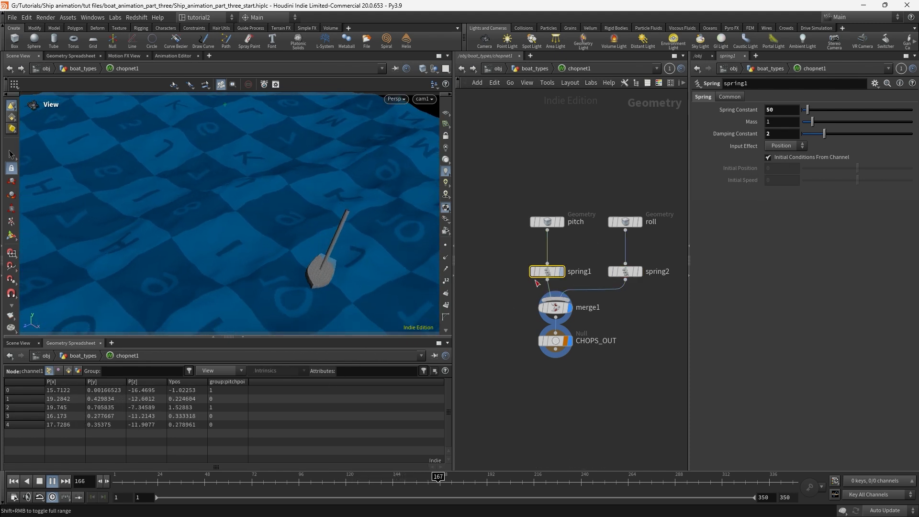
left_click(768, 134)
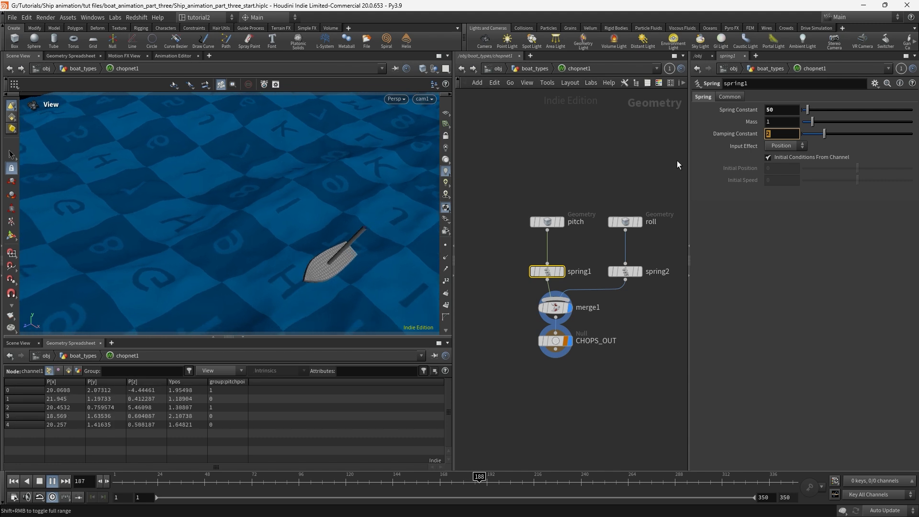
type("4")
key("Return")
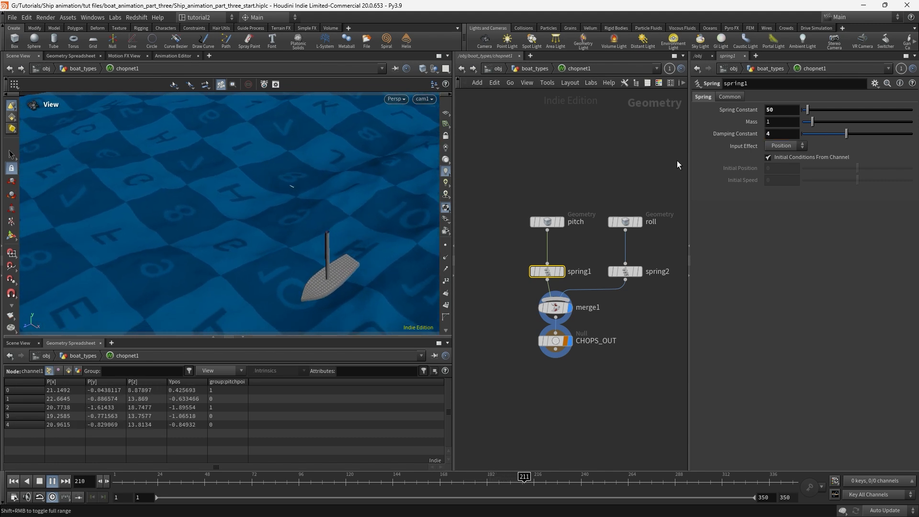